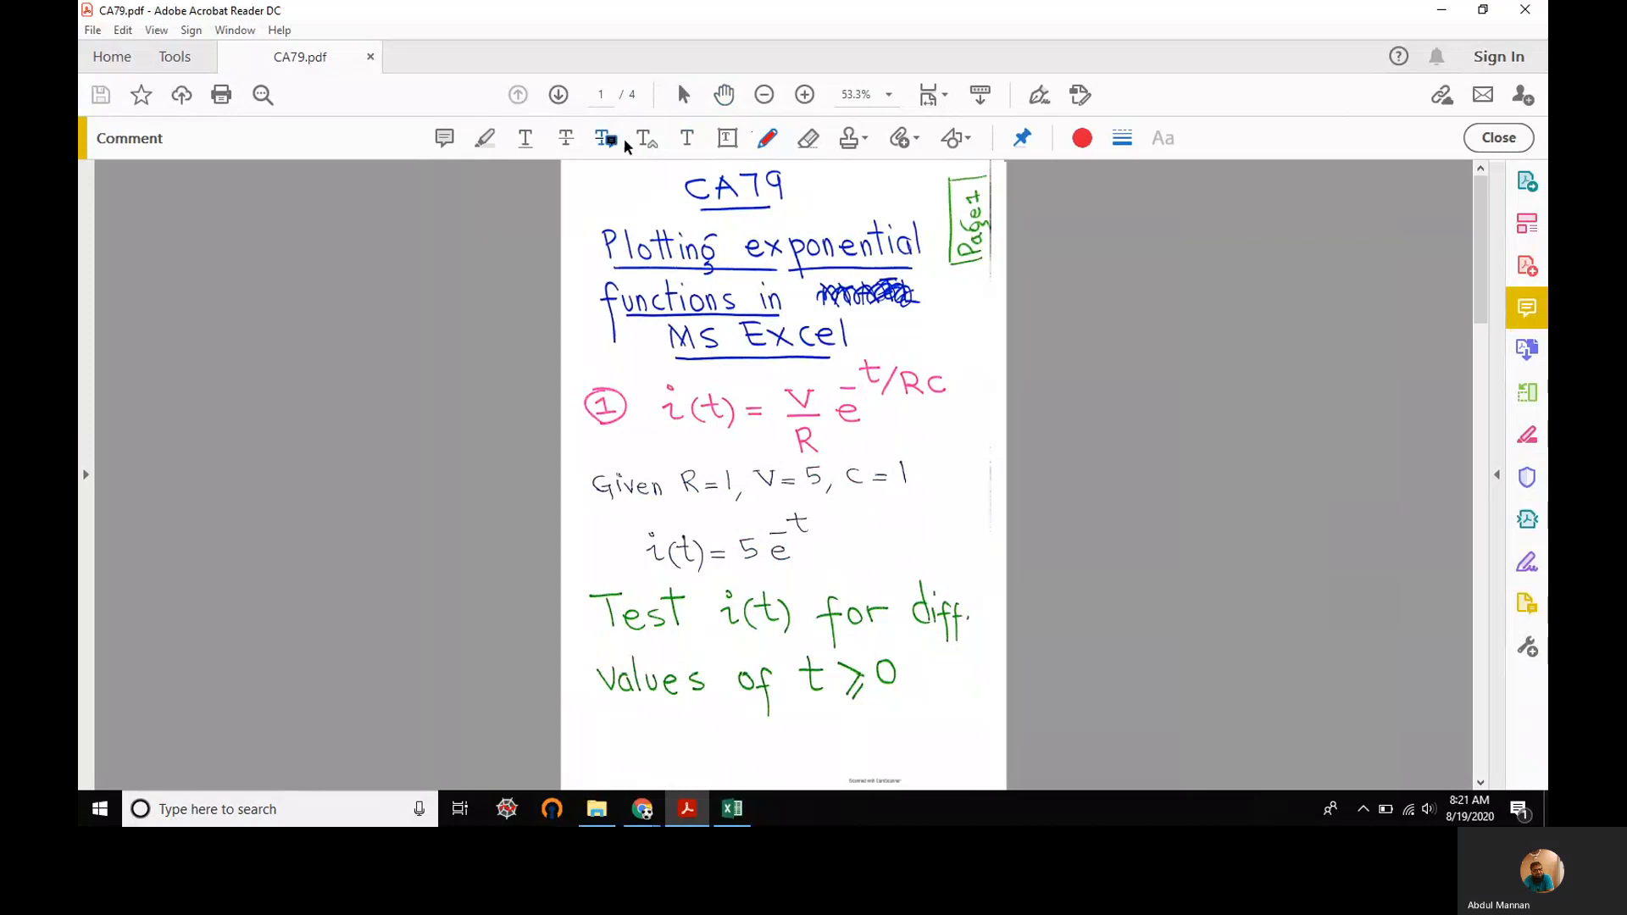
Circle the i(t) equation and mark the given R, V and C values on page 1 in red pencil, deleting each mark.
{"action": "left_click", "coordinate": [804, 94]}
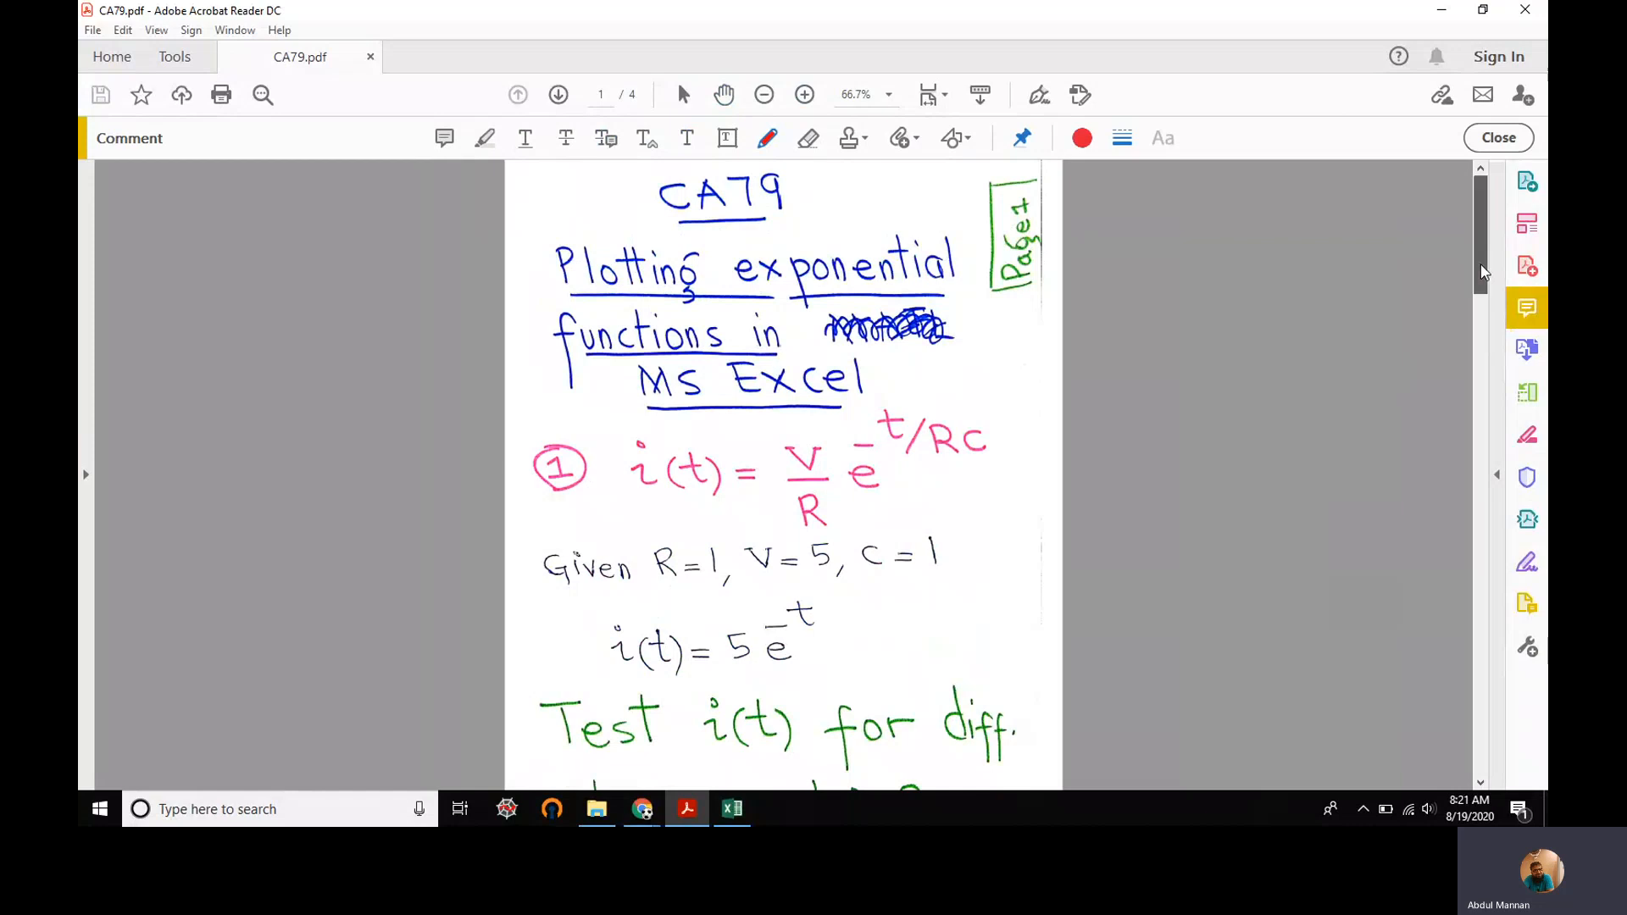
{"action": "mouse_move", "coordinate": [1483, 271]}
{"action": "left_mouse_down"}
{"action": "mouse_move", "coordinate": [1472, 686]}
{"action": "mouse_move", "coordinate": [1488, 272]}
{"action": "left_mouse_up"}
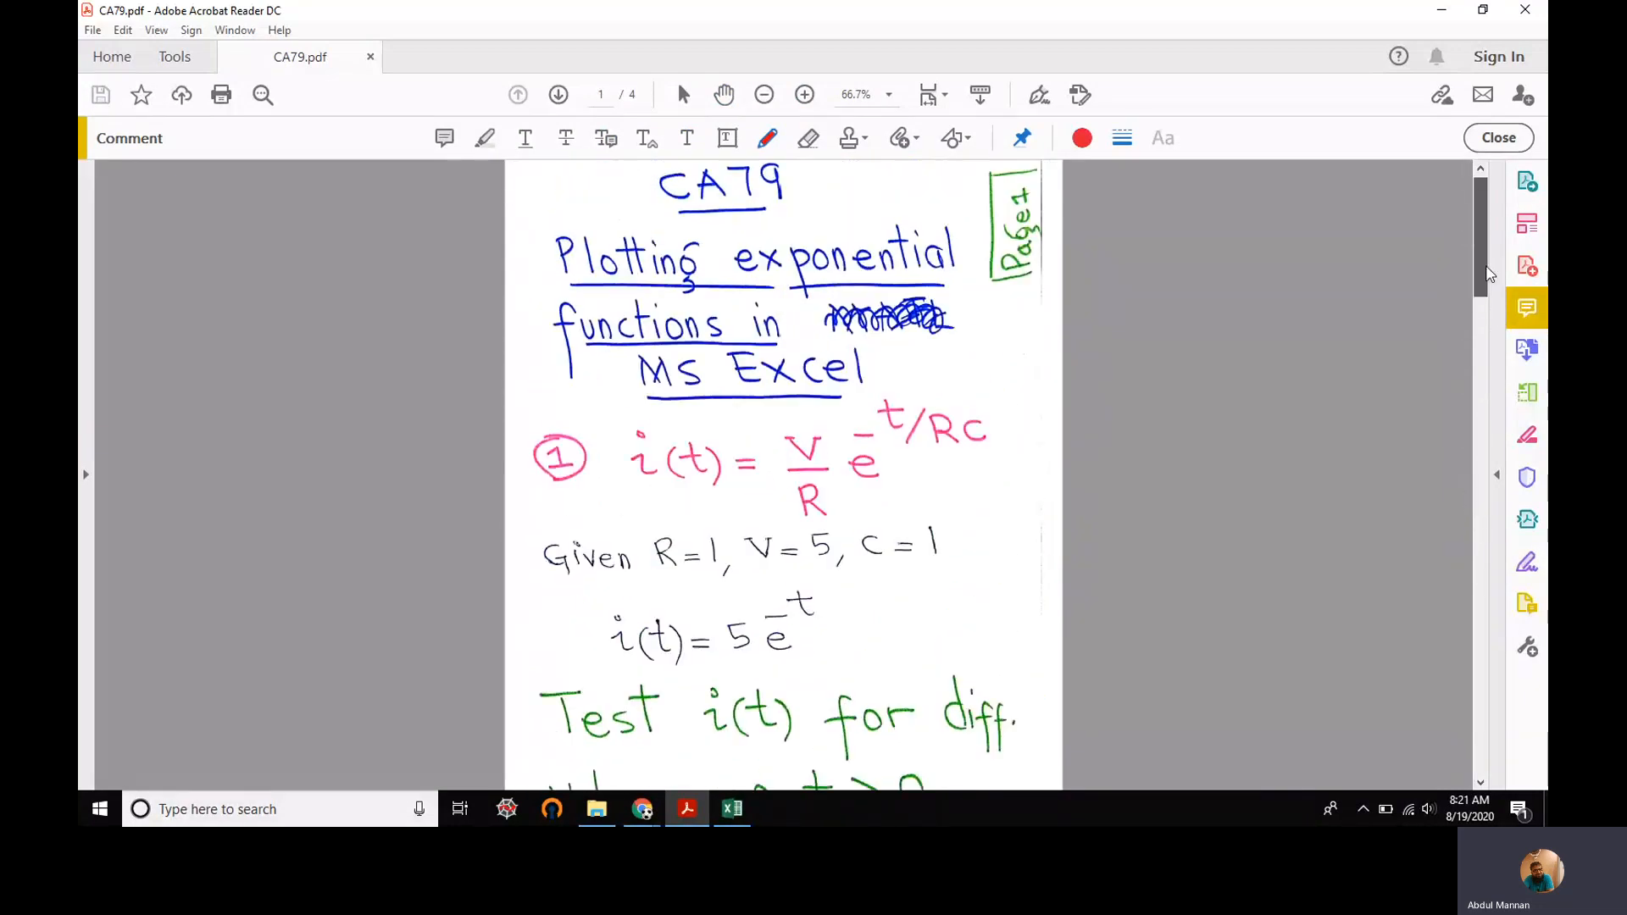
{"action": "mouse_move", "coordinate": [636, 401]}
{"action": "left_mouse_down"}
{"action": "mouse_move", "coordinate": [627, 419]}
{"action": "mouse_move", "coordinate": [673, 500]}
{"action": "mouse_move", "coordinate": [868, 514]}
{"action": "mouse_move", "coordinate": [993, 441]}
{"action": "mouse_move", "coordinate": [982, 360]}
{"action": "mouse_move", "coordinate": [683, 412]}
{"action": "mouse_move", "coordinate": [631, 395]}
{"action": "left_mouse_up"}
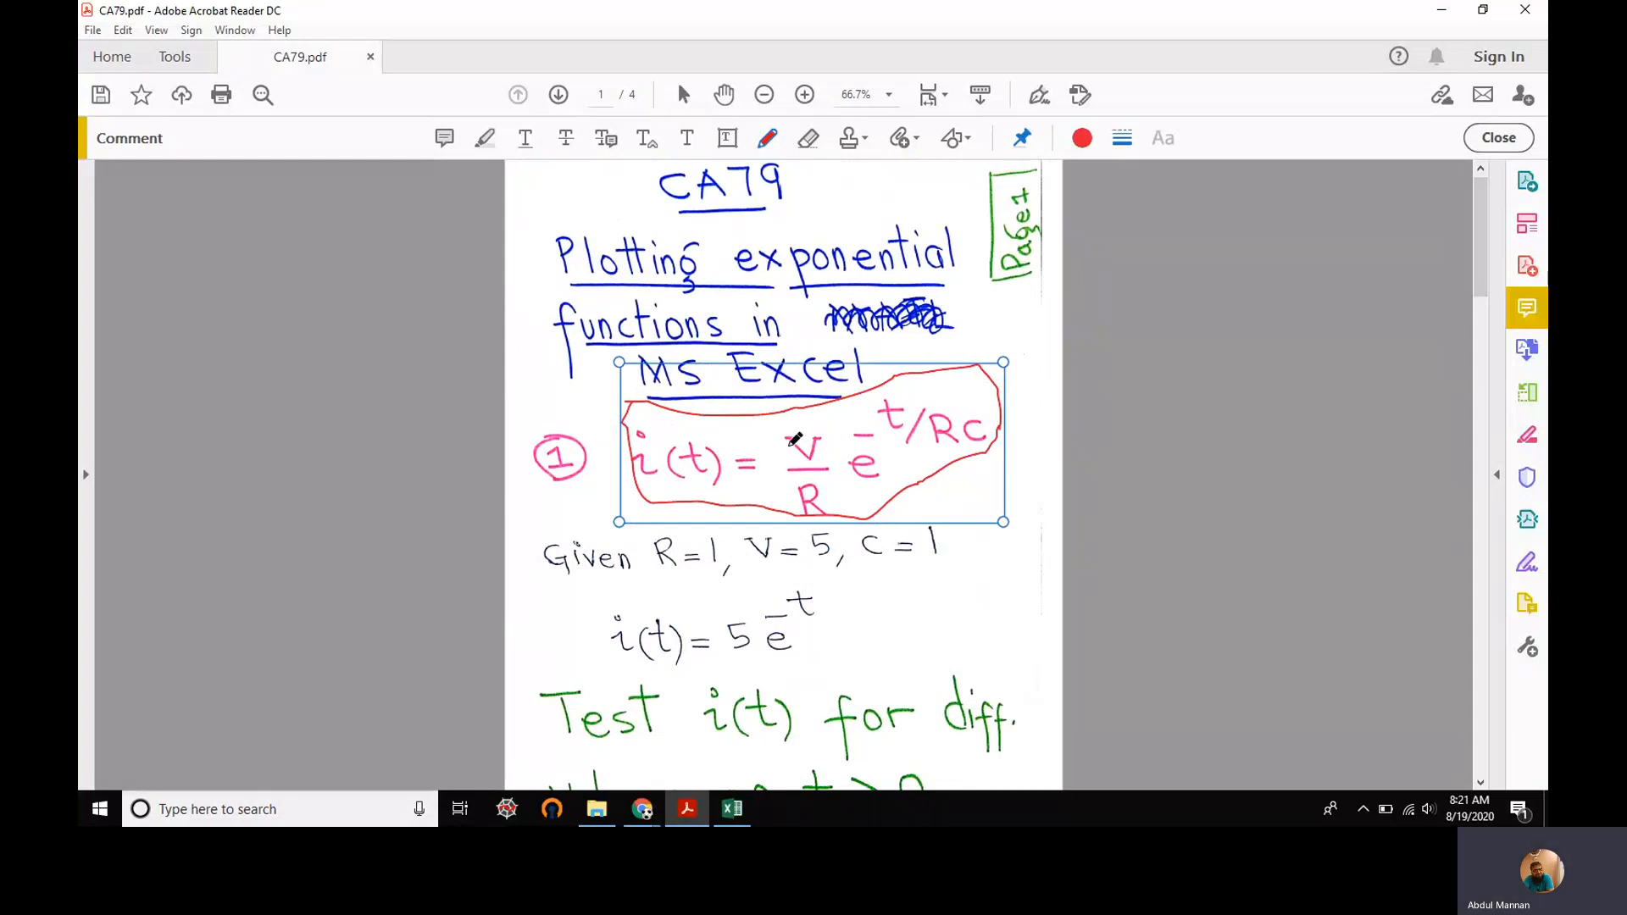
{"action": "key", "text": "Delete"}
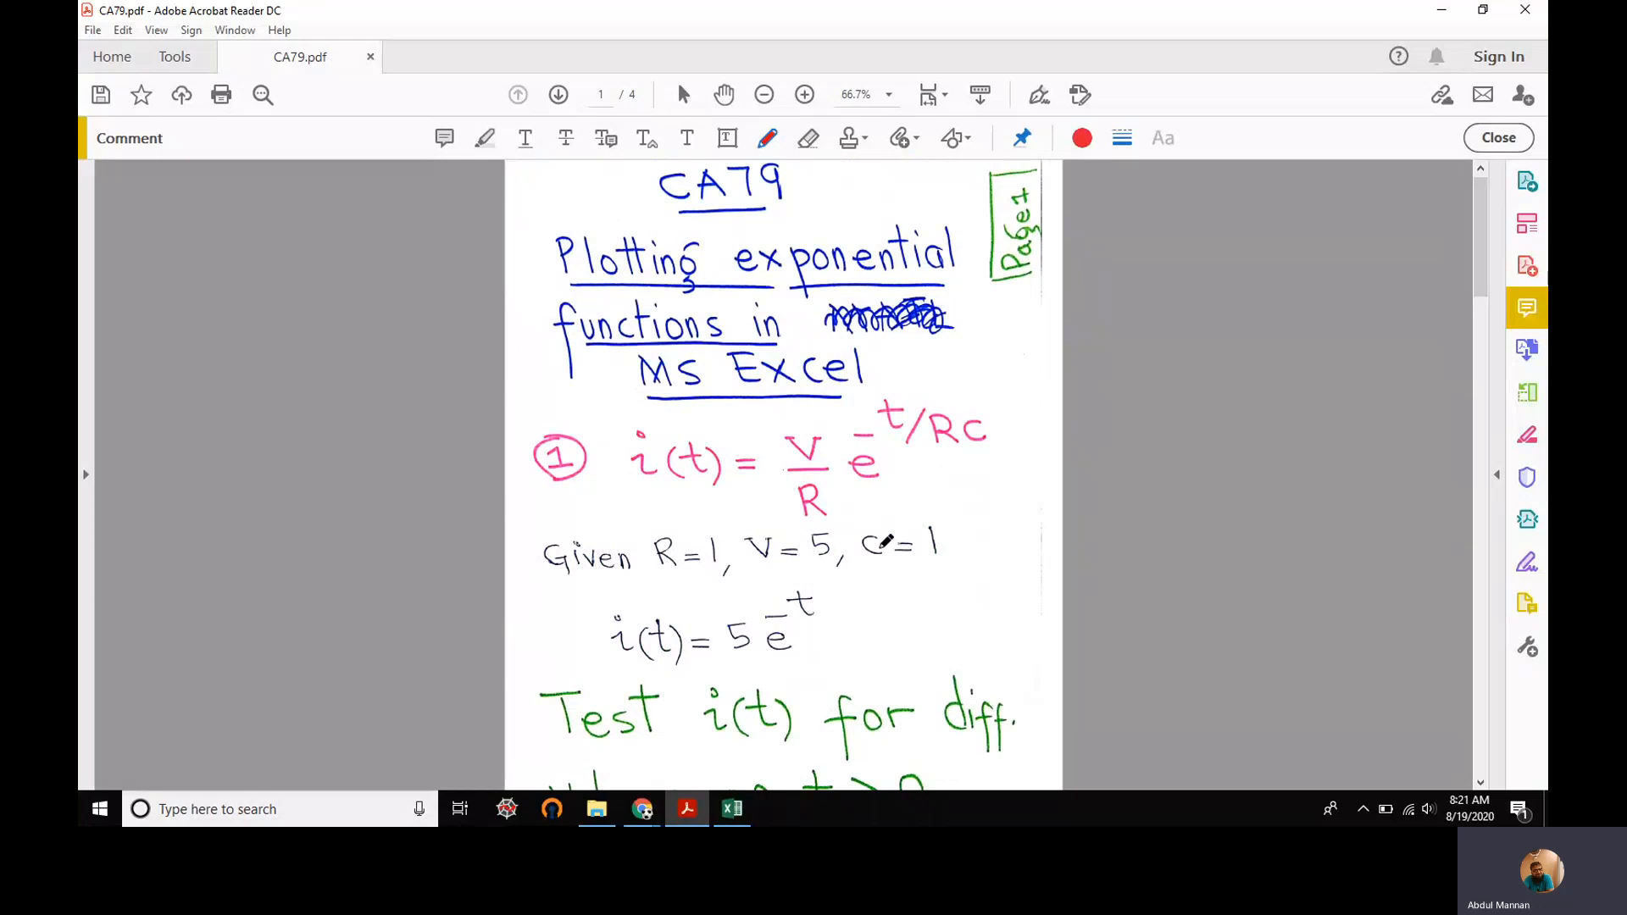
{"action": "mouse_move", "coordinate": [560, 596]}
{"action": "left_mouse_down"}
{"action": "mouse_move", "coordinate": [519, 532]}
{"action": "mouse_move", "coordinate": [729, 481]}
{"action": "mouse_move", "coordinate": [734, 511]}
{"action": "left_mouse_up"}
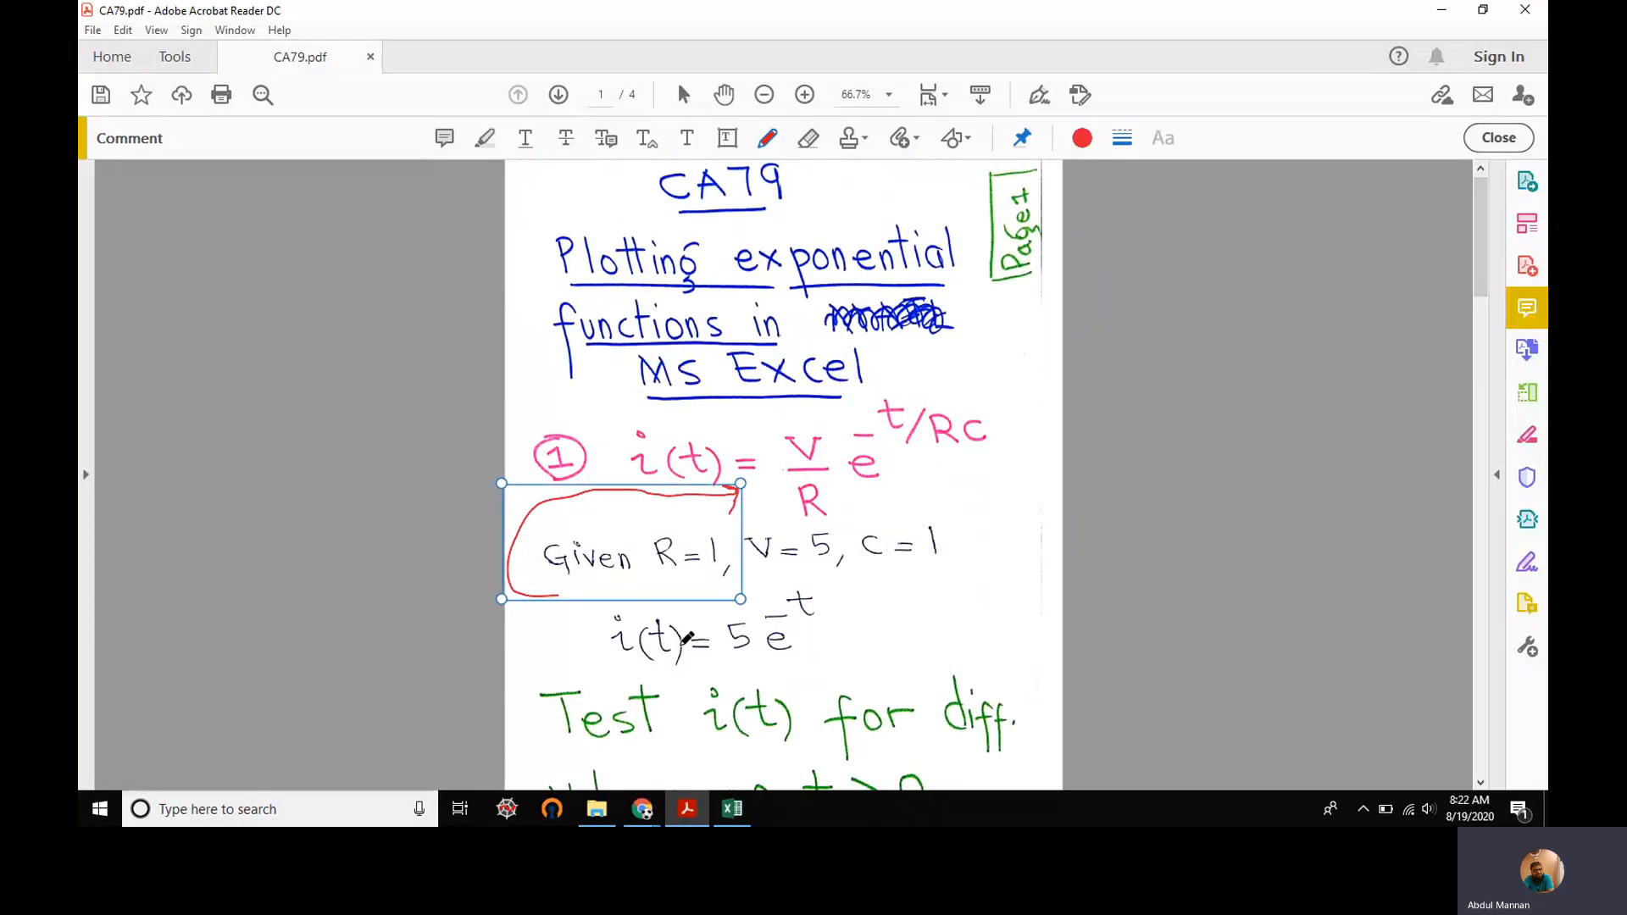
{"action": "key", "text": "Delete"}
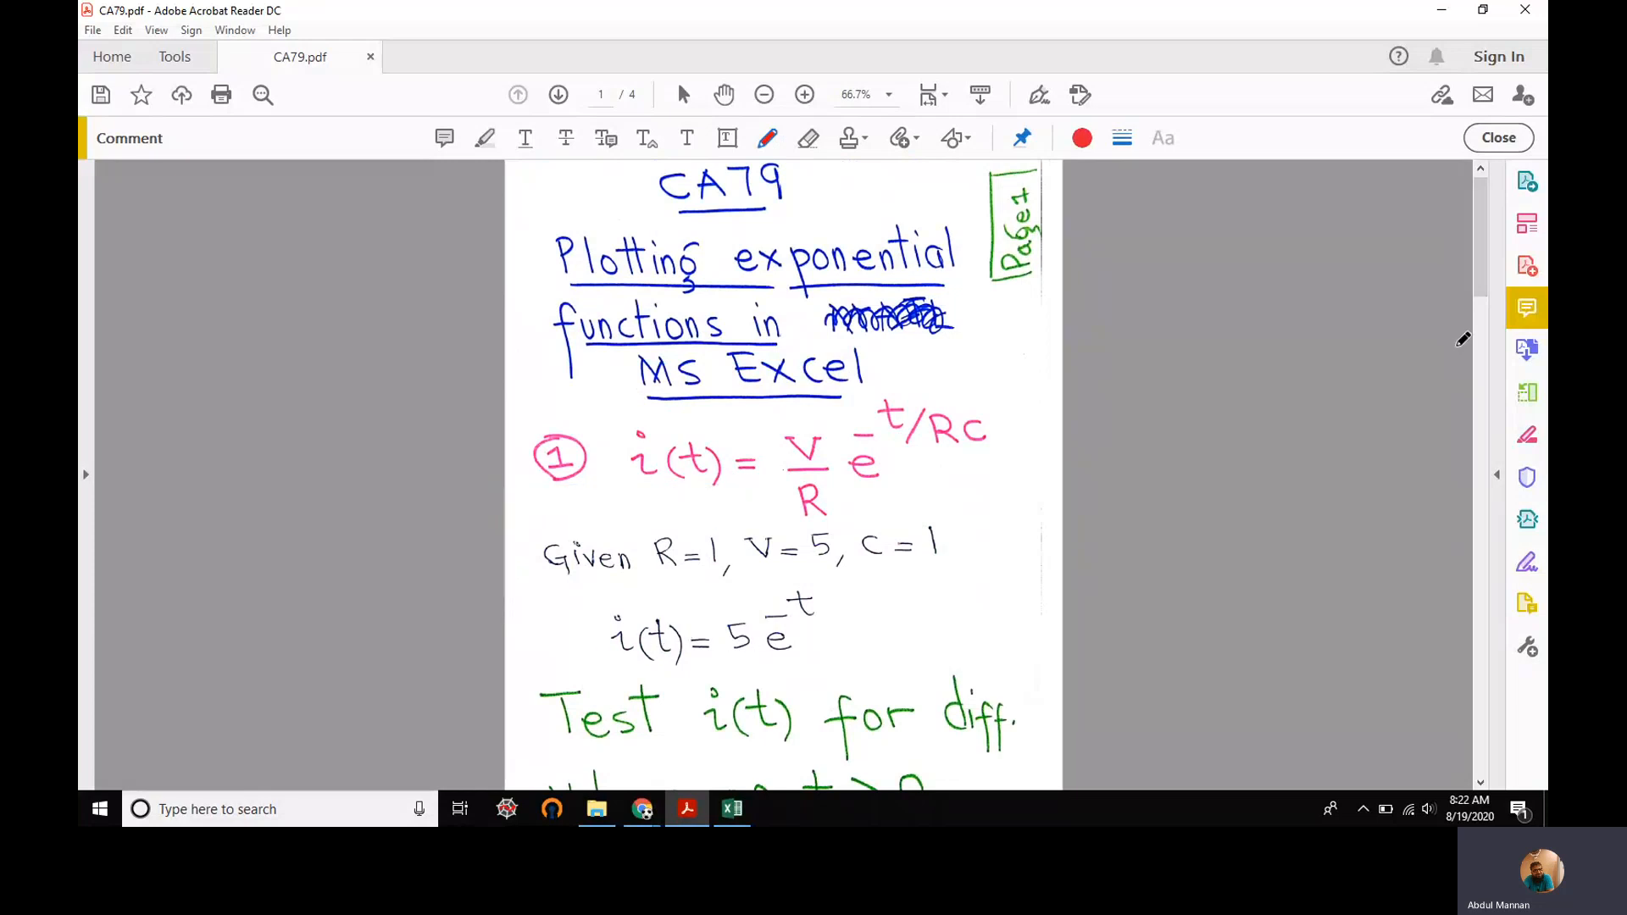
Draw a red line between the t and 5e^(-t) columns of the page 2 table, and delete it.
{"action": "left_click_drag", "start_coordinate": [1481, 265], "coordinate": [1483, 297]}
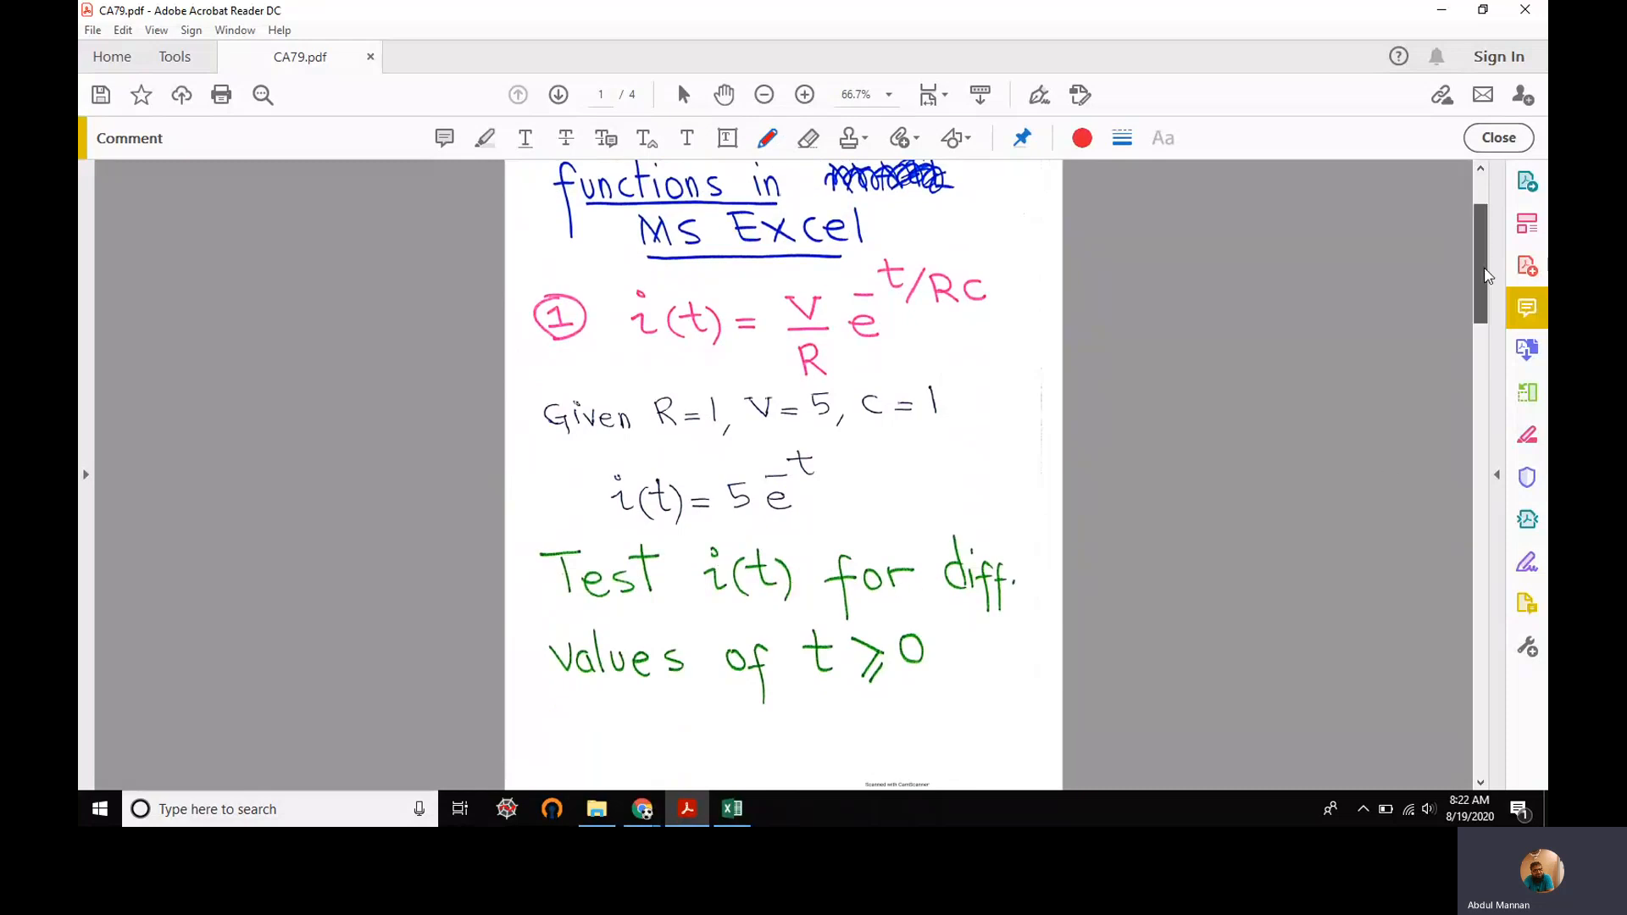
{"action": "left_click_drag", "start_coordinate": [1485, 275], "coordinate": [1477, 369]}
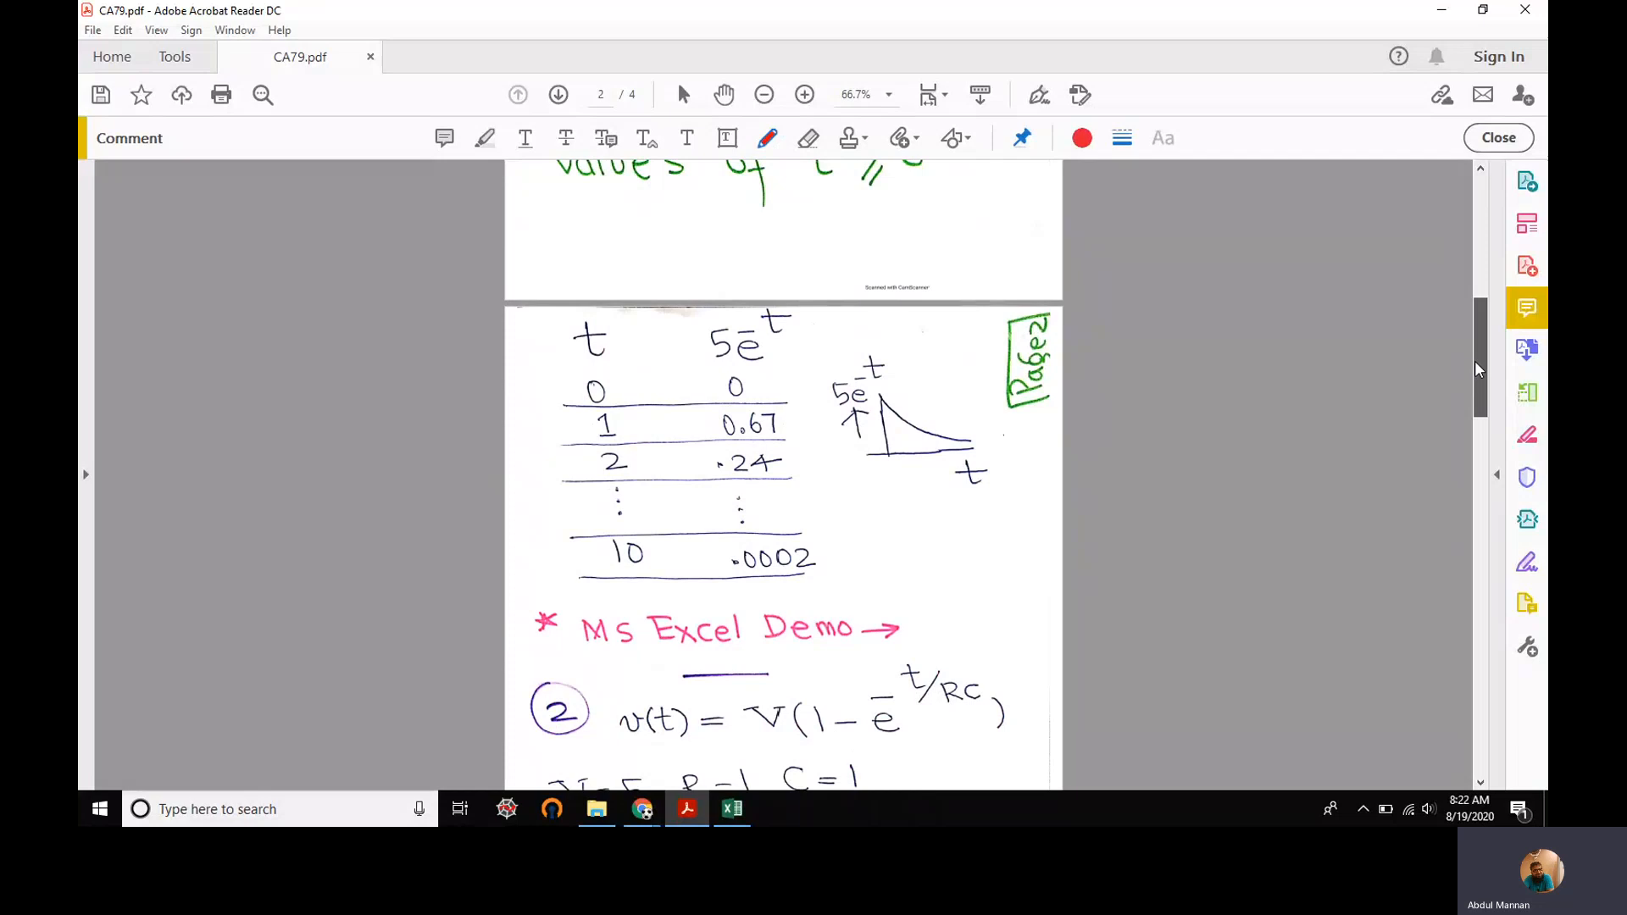
{"action": "left_click_drag", "start_coordinate": [664, 349], "coordinate": [694, 599]}
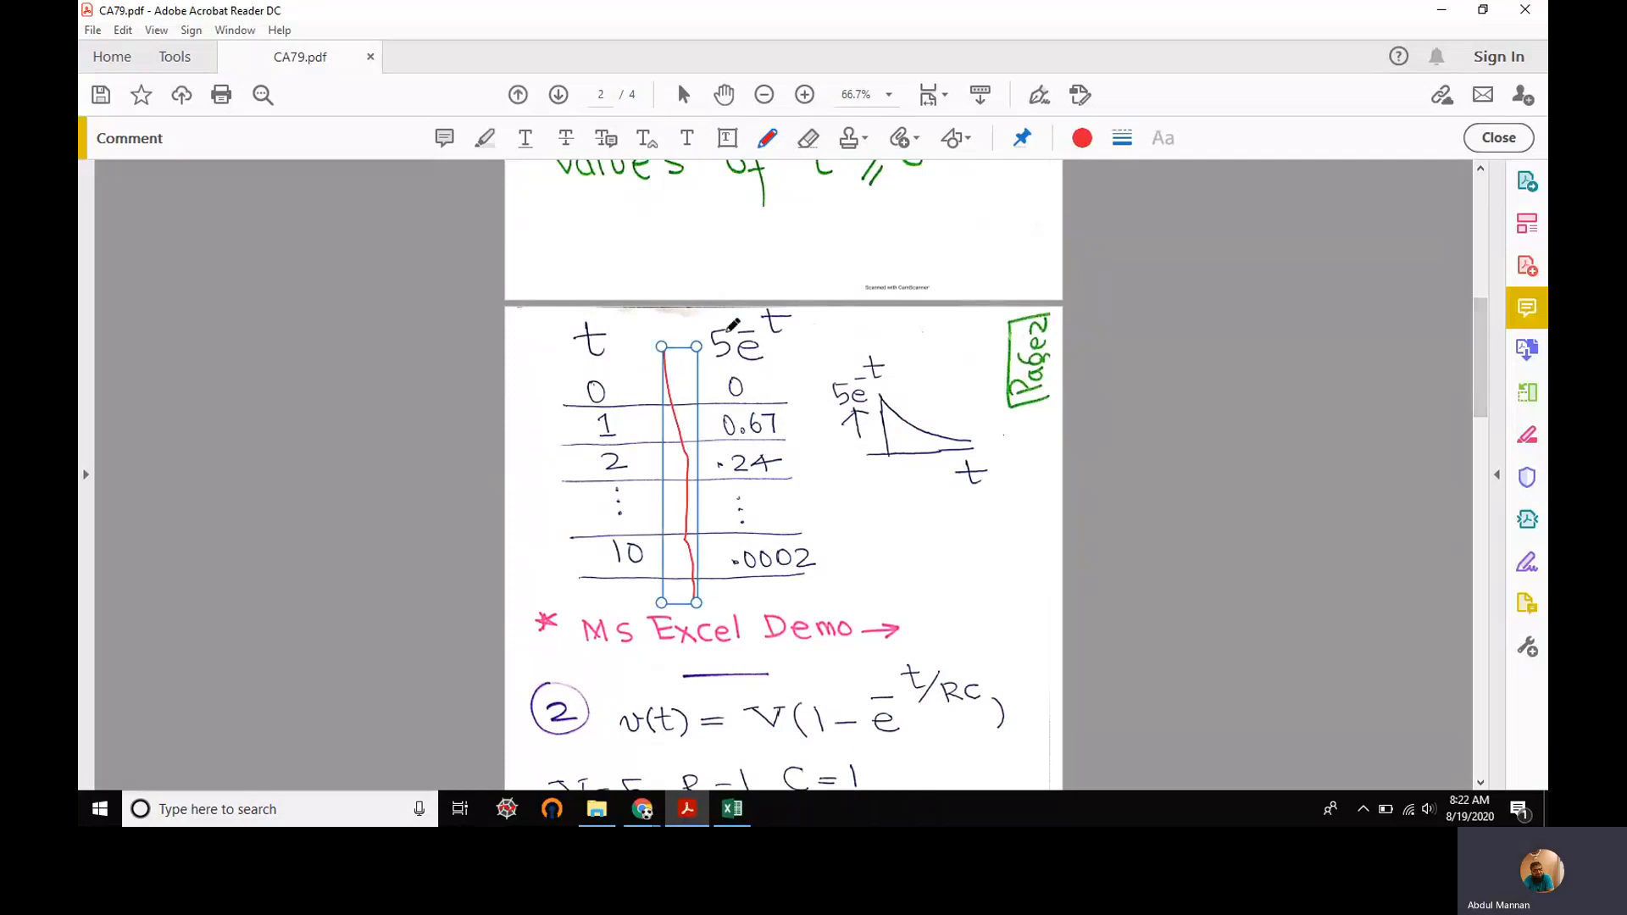
{"action": "key", "text": "Delete"}
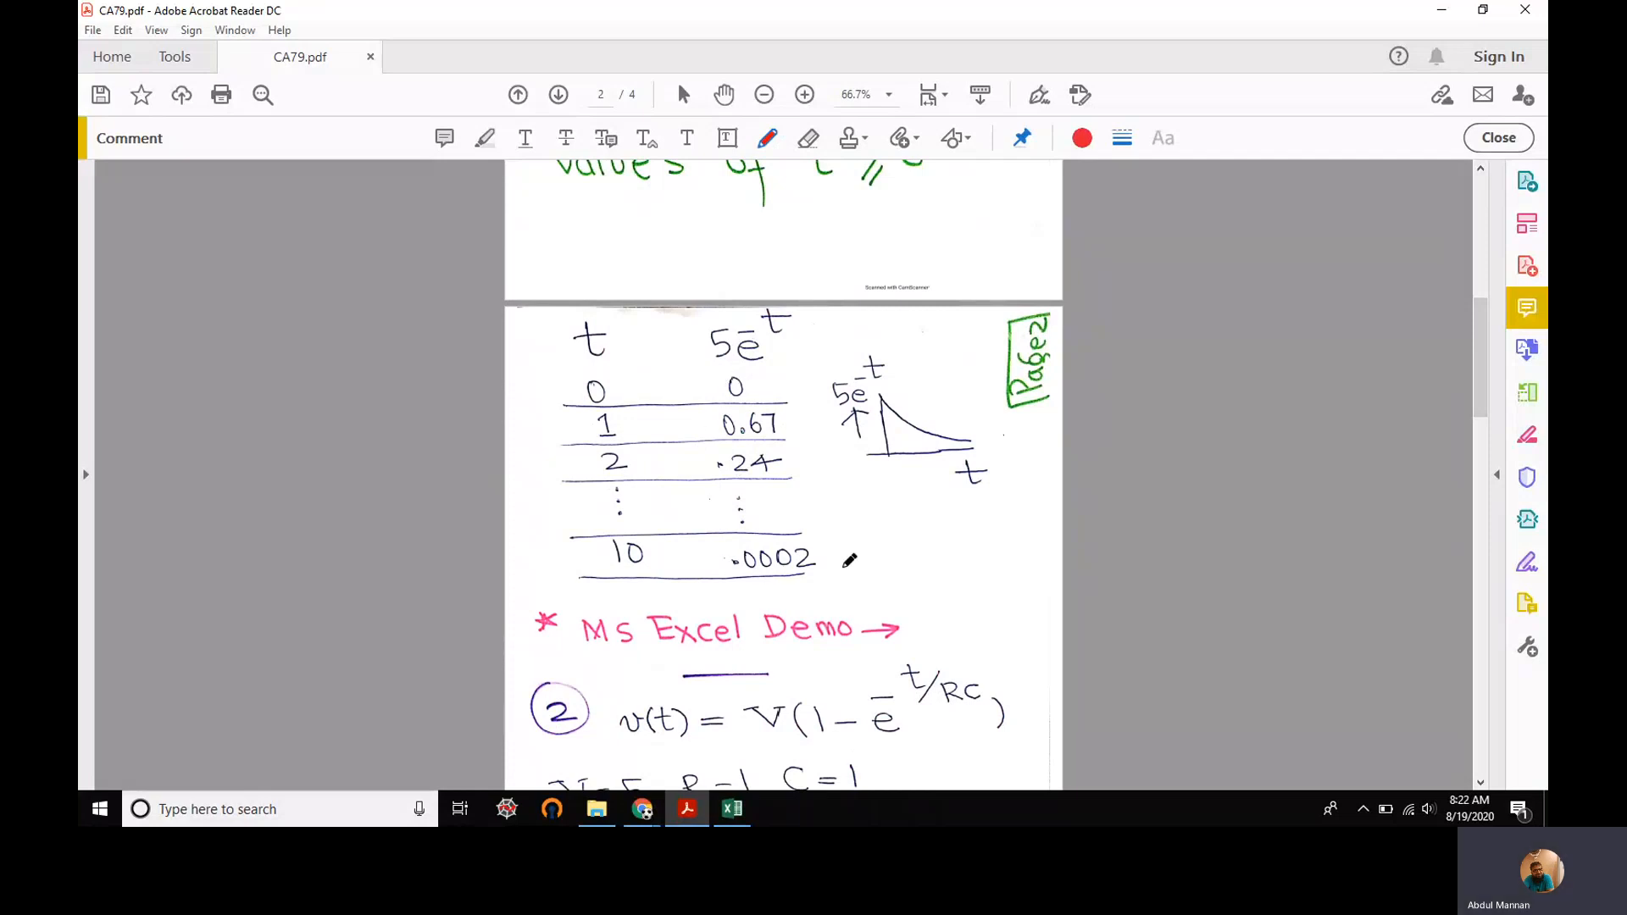
Switch to the Plotting Exponential Functions workbook in Excel and zoom in on the data table A1:B12.
{"action": "left_click", "coordinate": [732, 808]}
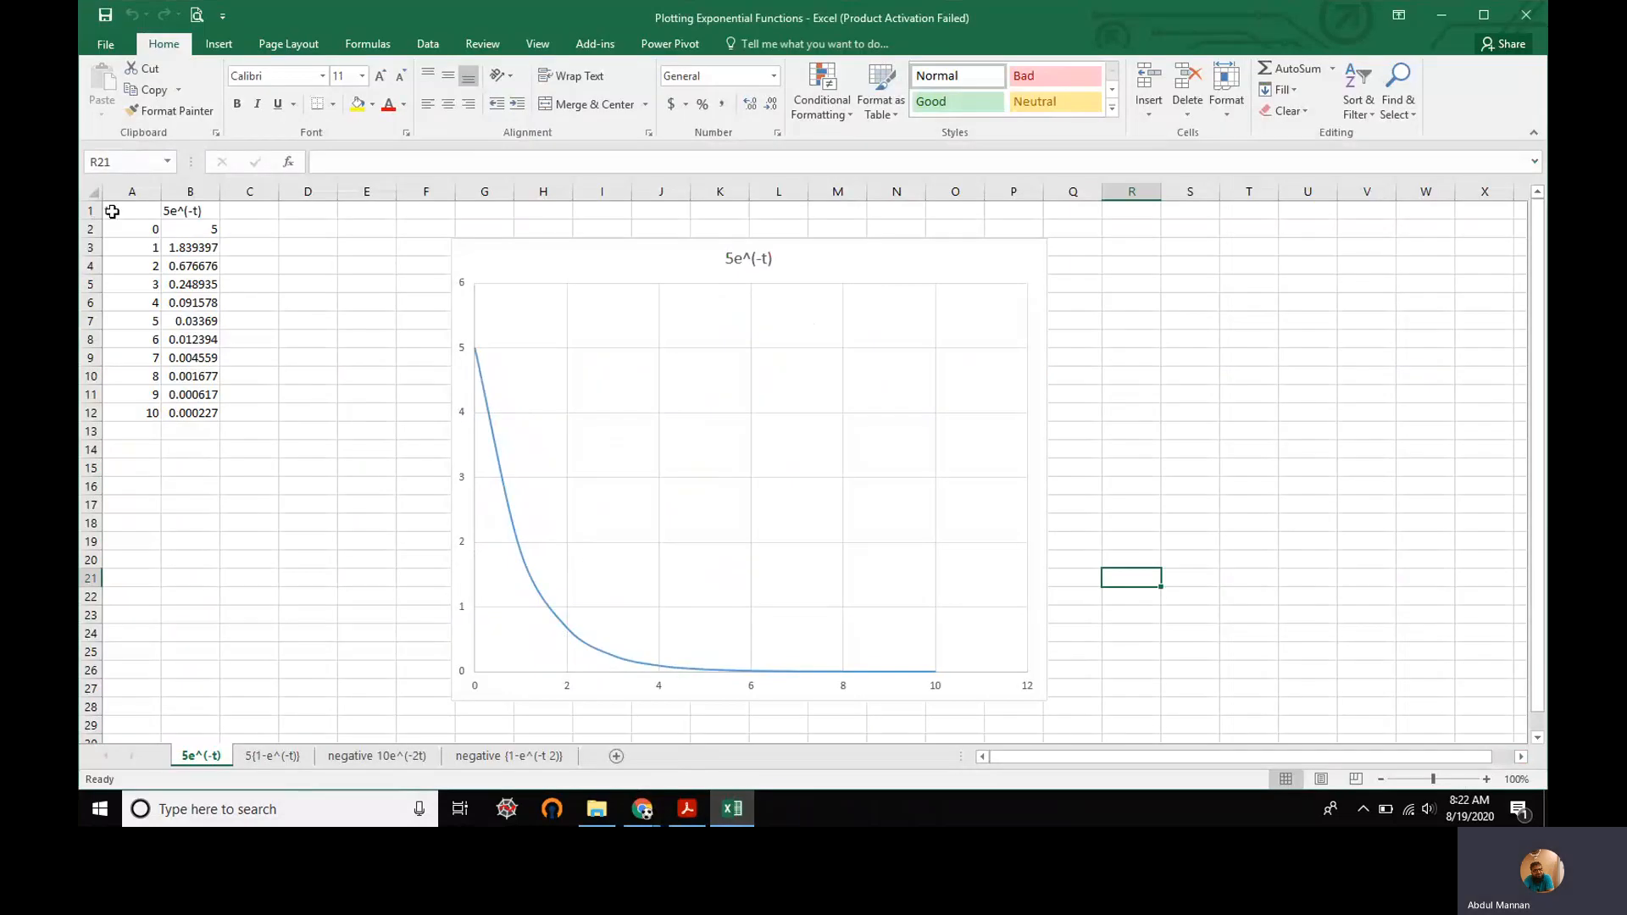
{"action": "left_click_drag", "start_coordinate": [112, 211], "coordinate": [205, 403]}
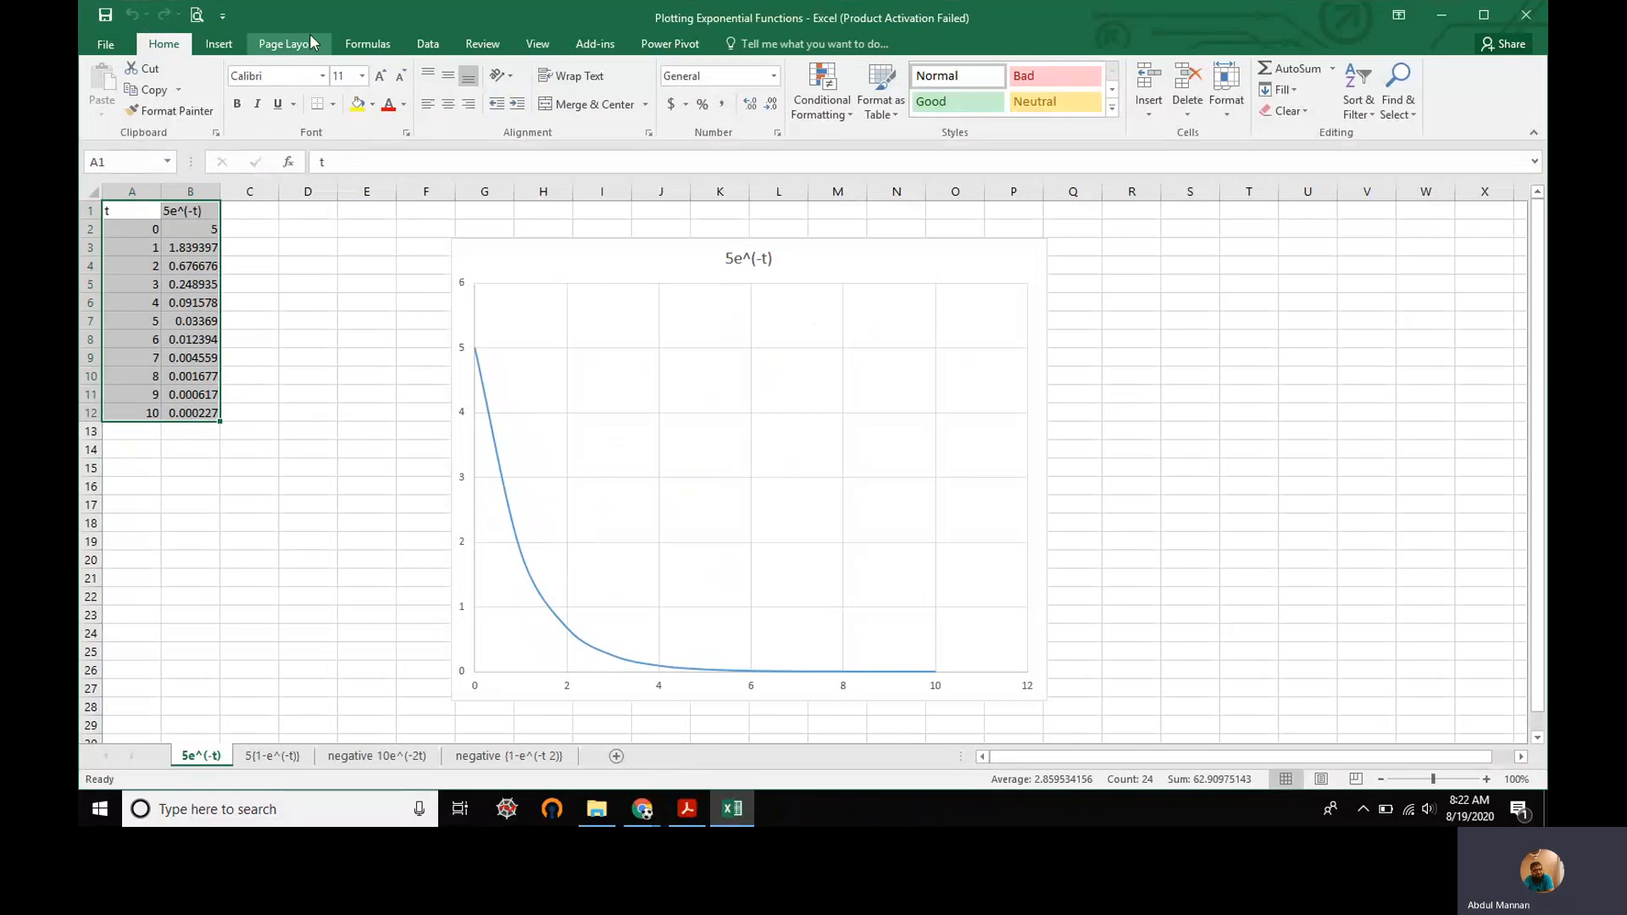
{"action": "left_click", "coordinate": [537, 44]}
{"action": "left_click", "coordinate": [533, 99]}
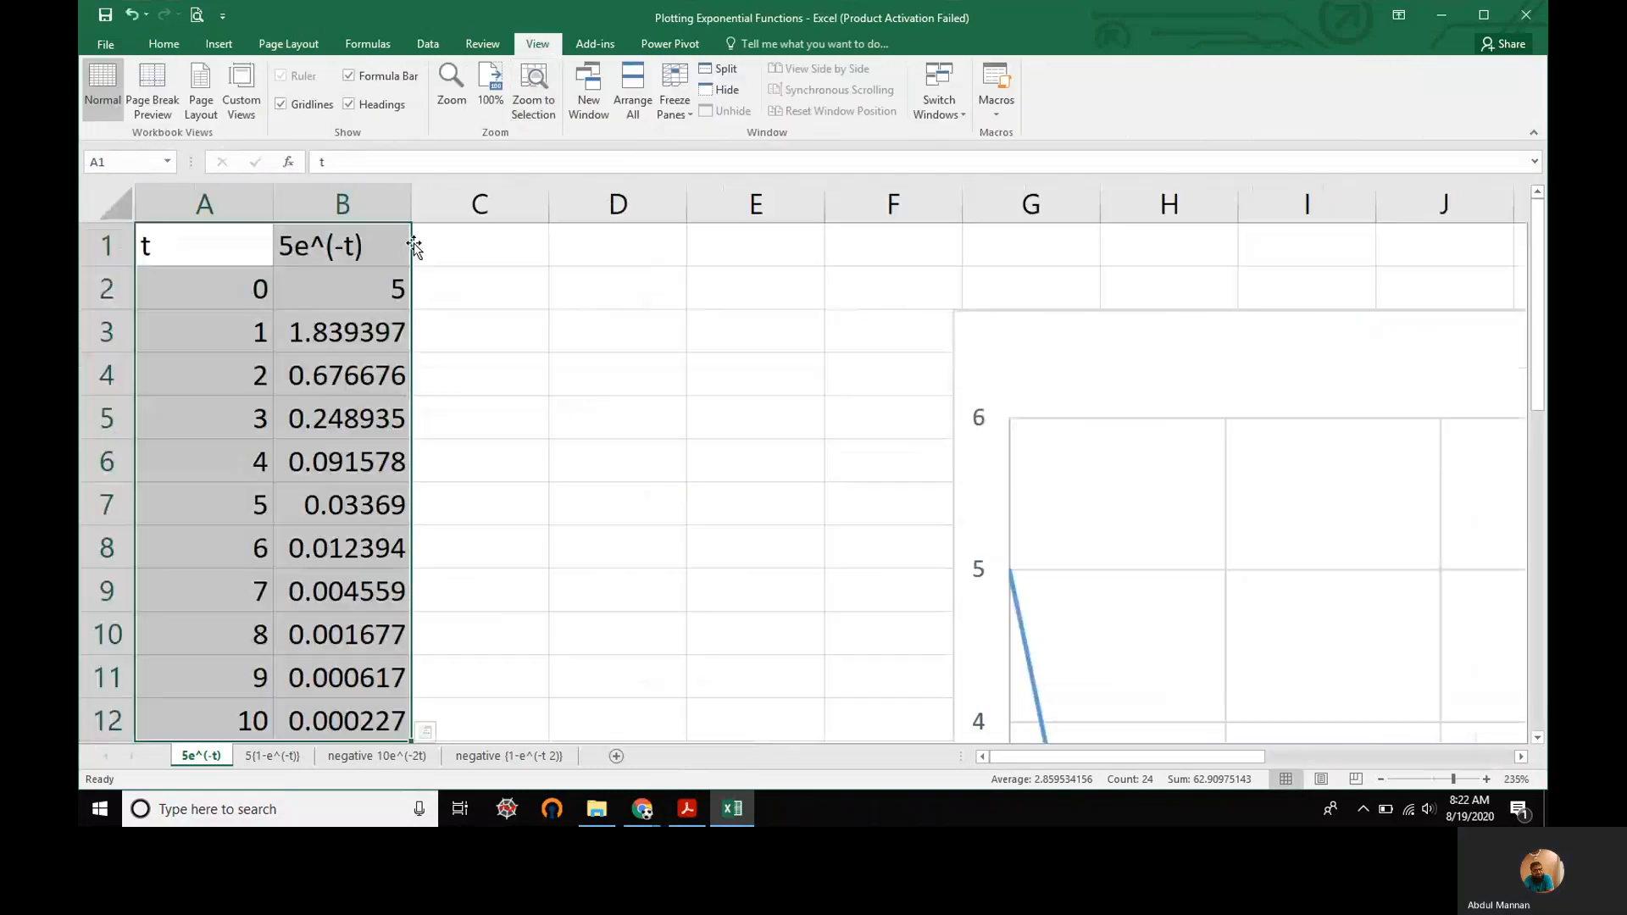
{"action": "left_click", "coordinate": [472, 418]}
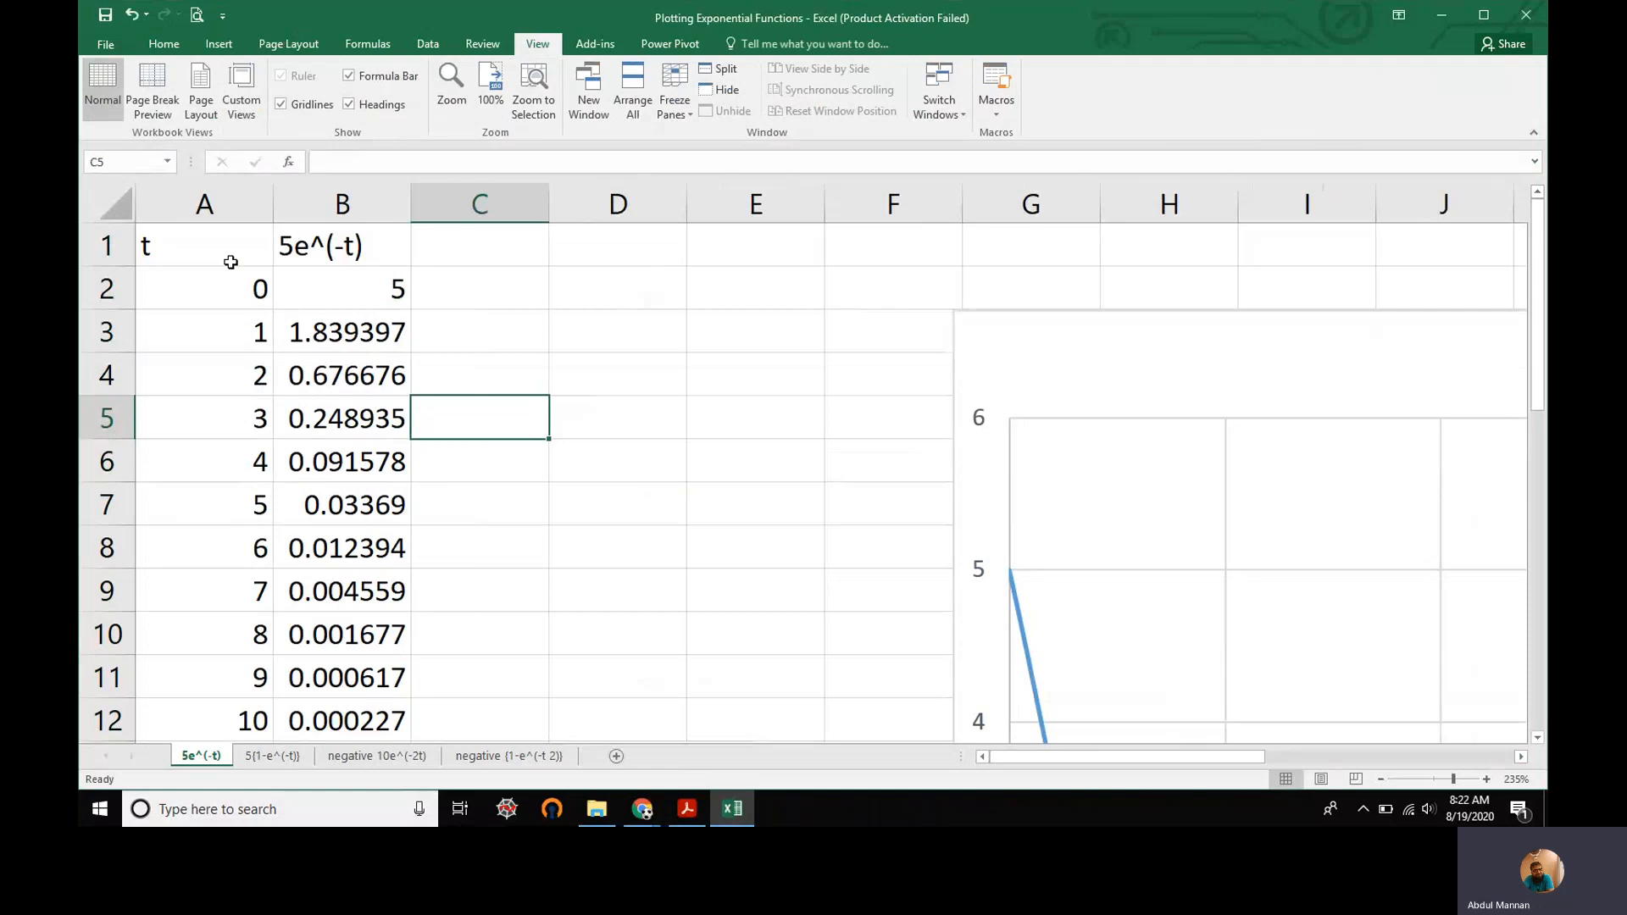
Center the column headings in row 1 horizontally.
{"action": "left_click", "coordinate": [83, 246]}
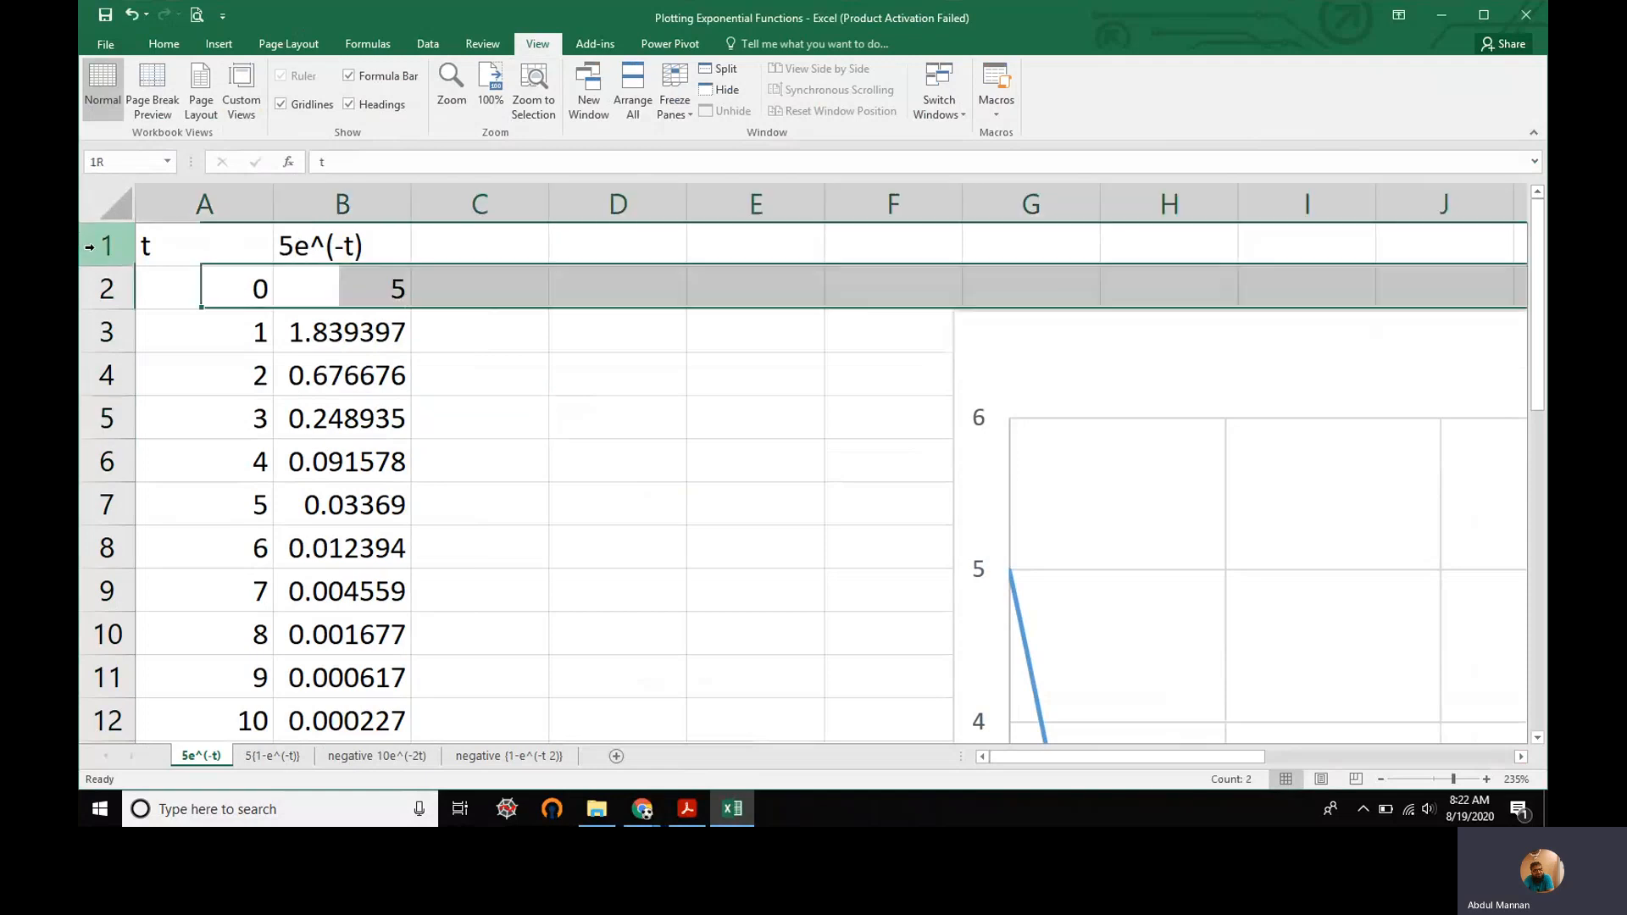
{"action": "left_click", "coordinate": [163, 44]}
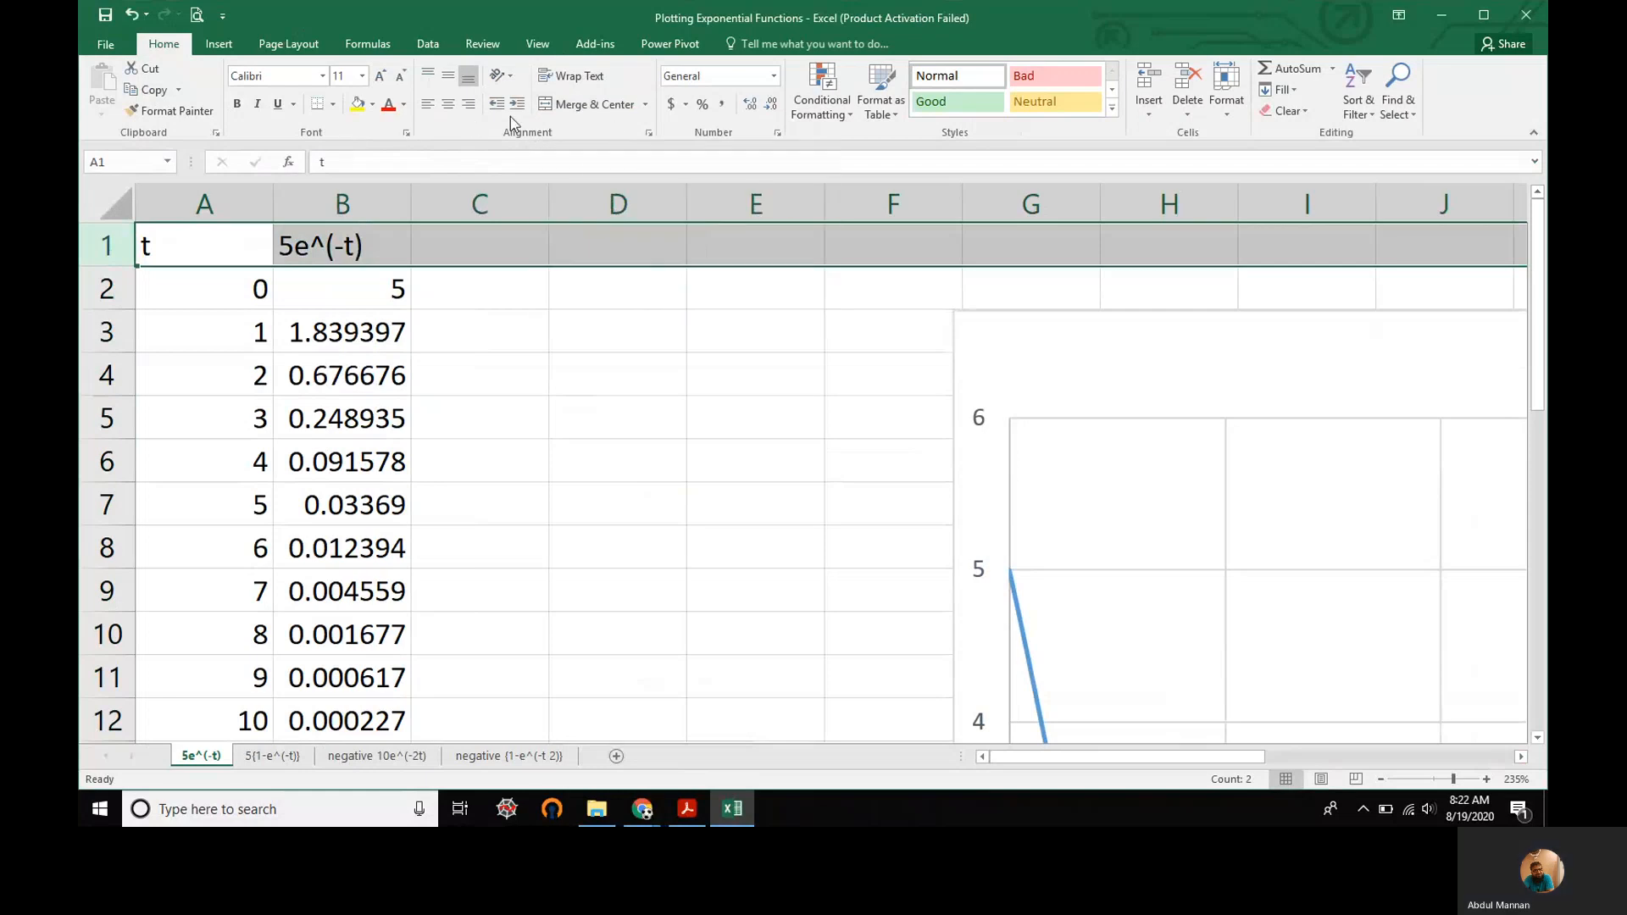
{"action": "left_click", "coordinate": [449, 107]}
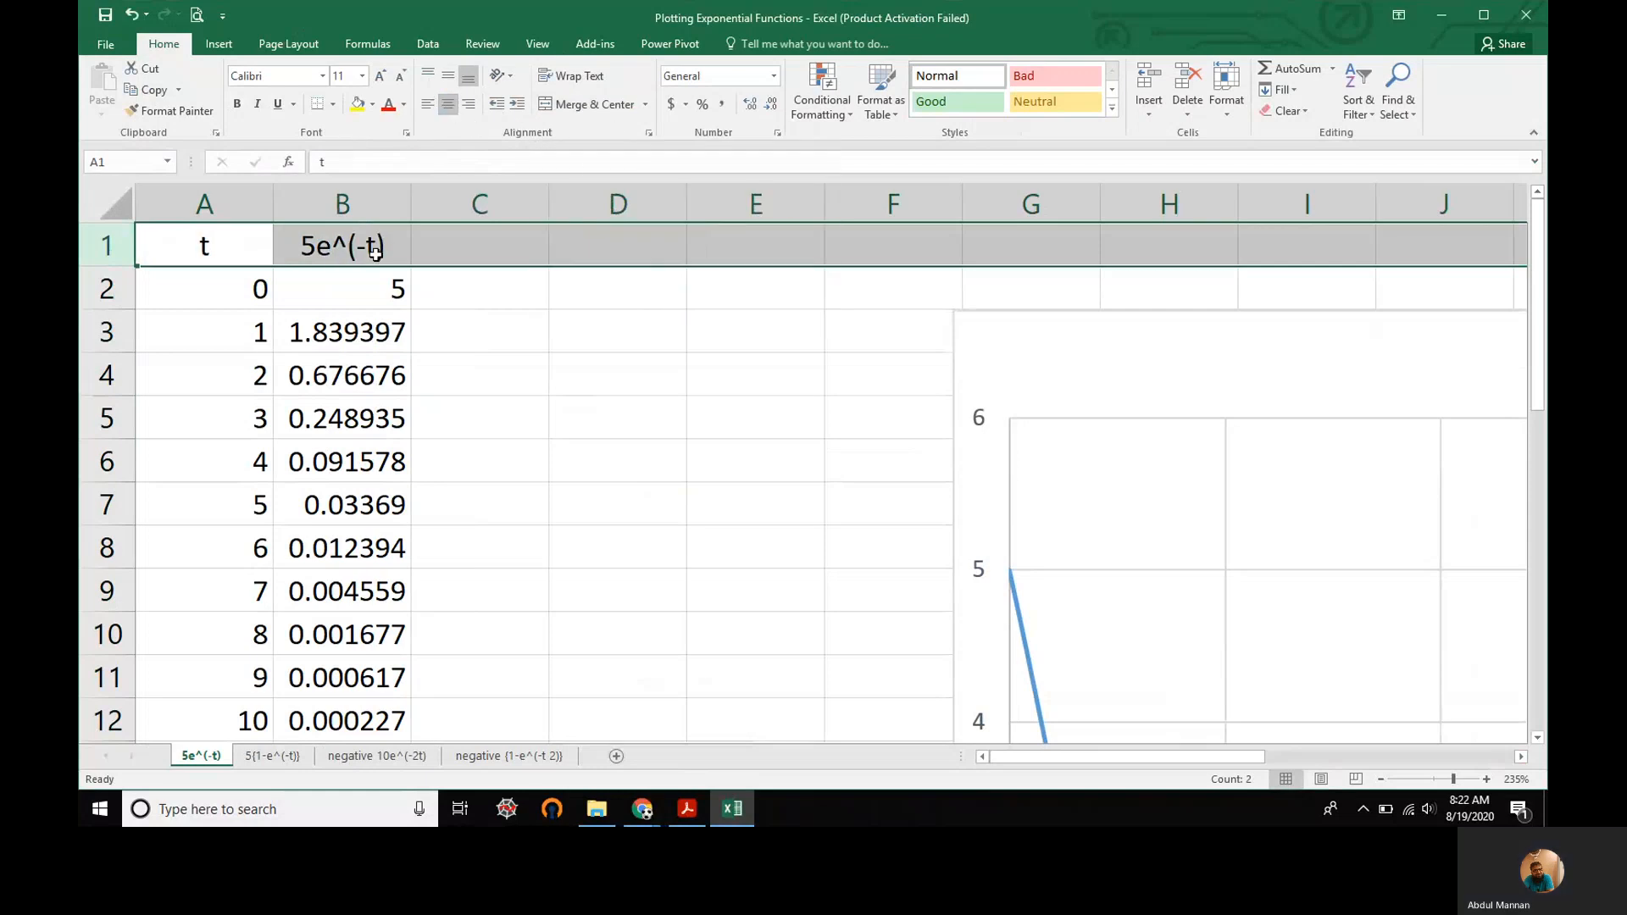
{"action": "left_click", "coordinate": [503, 382]}
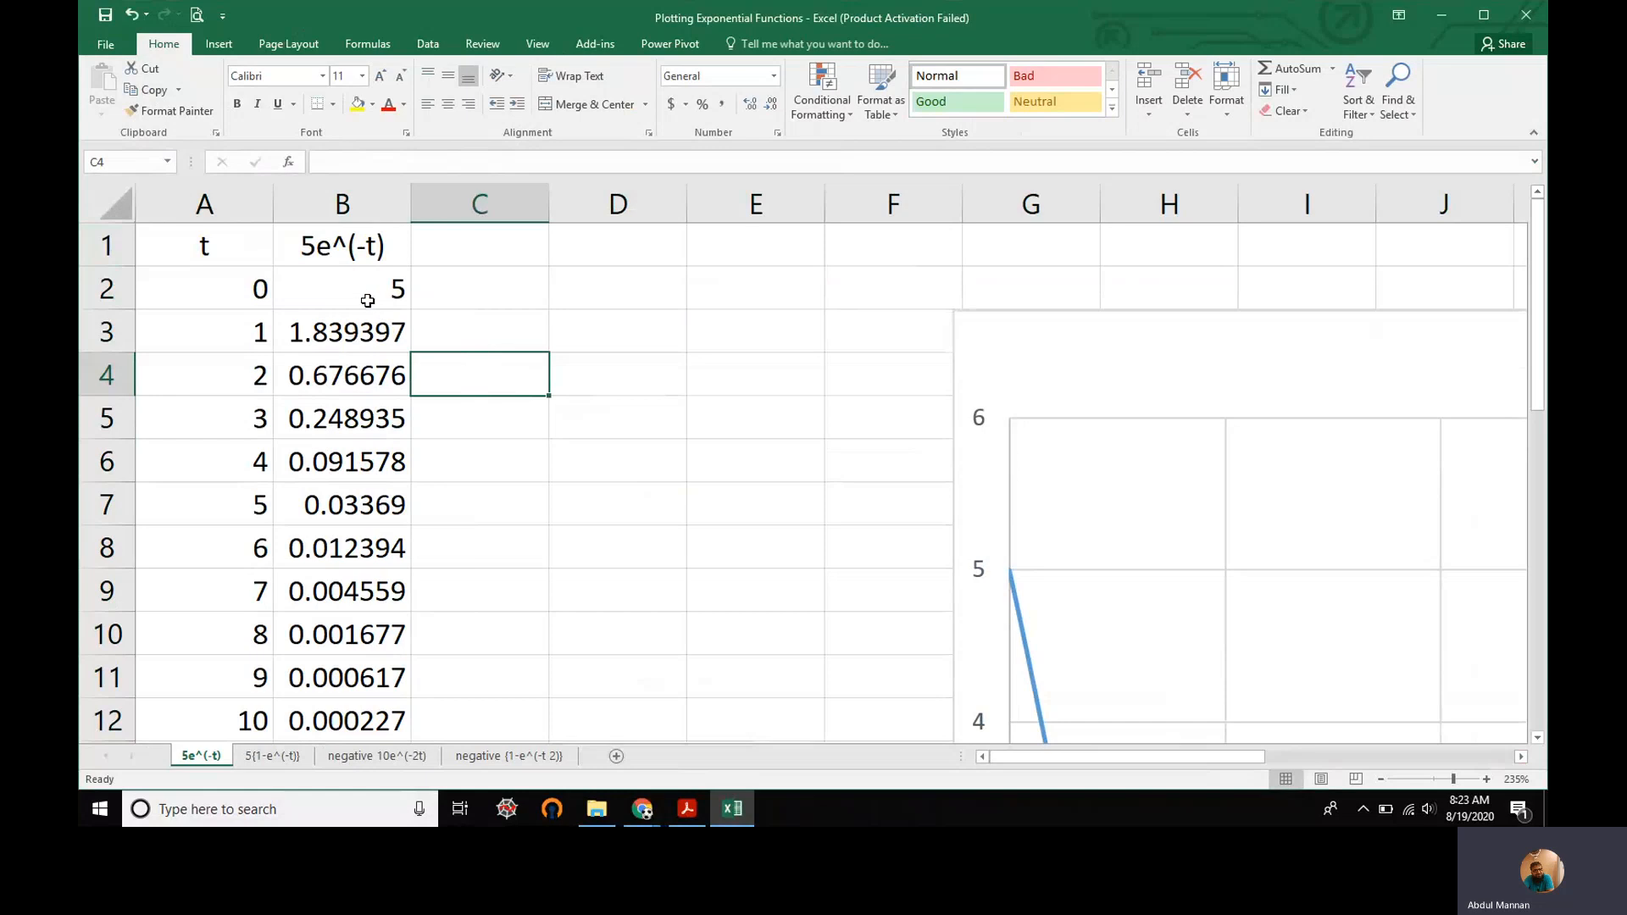
Review the t values in column A, starting from cell A2.
{"action": "left_click", "coordinate": [229, 295]}
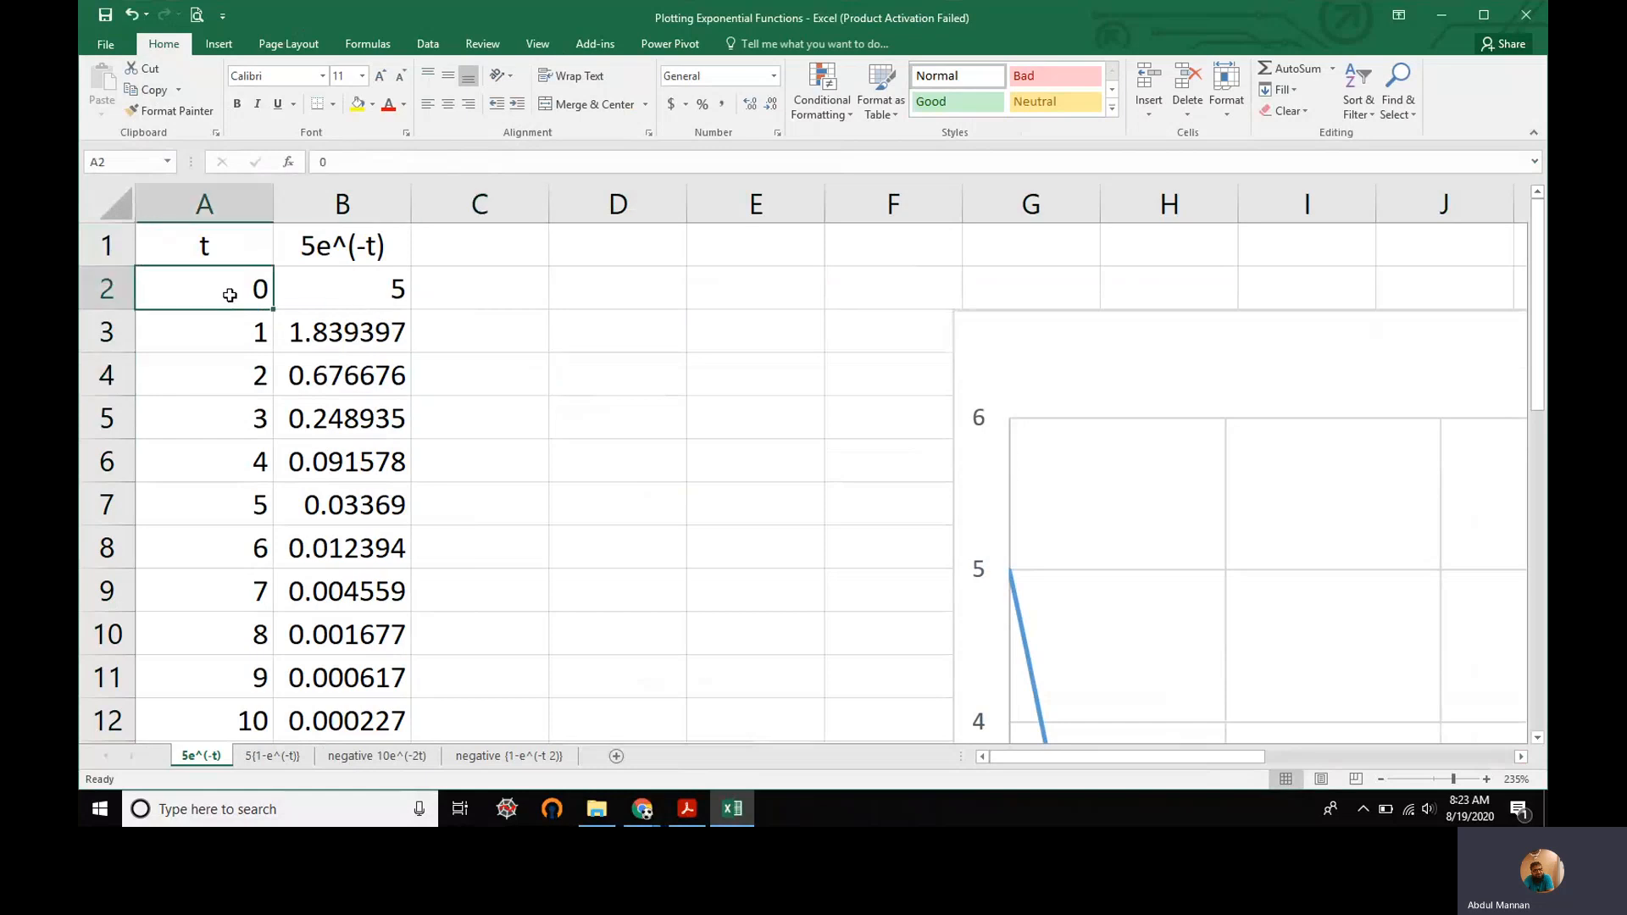
{"action": "key", "text": "Down"}
{"action": "key", "text": "Down"}
{"action": "key", "text": "Down"}
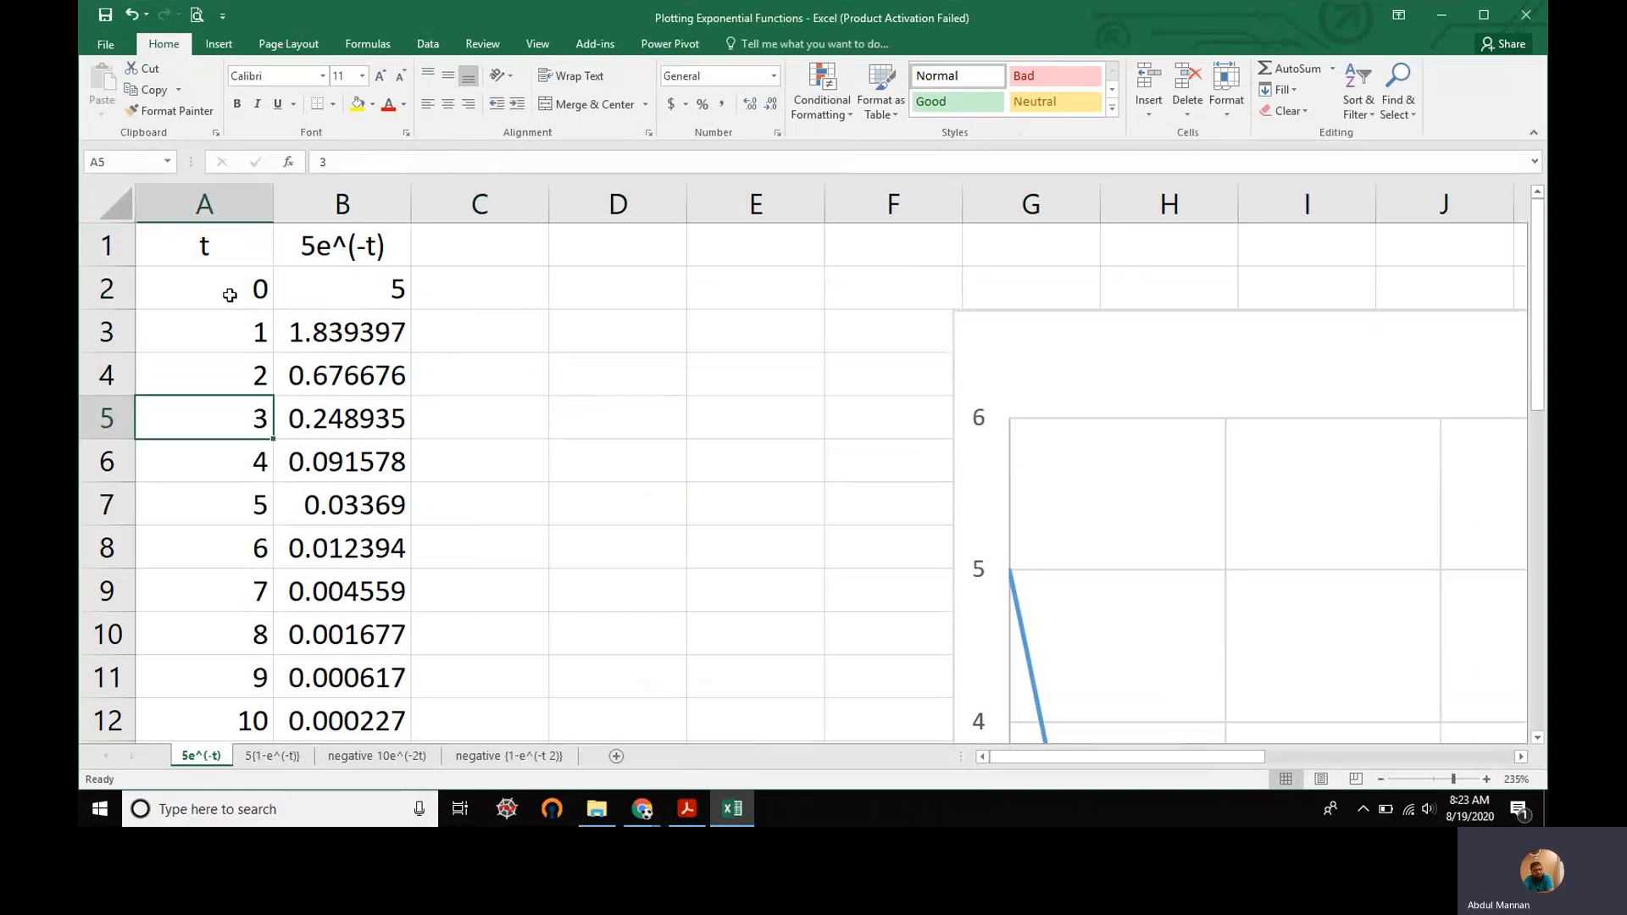
{"action": "key", "text": "Up"}
{"action": "key", "text": "Up"}
{"action": "key", "text": "Up"}
Inspect the exponential formula in B2 part by part, leaving it as it is.
{"action": "left_click", "coordinate": [366, 287]}
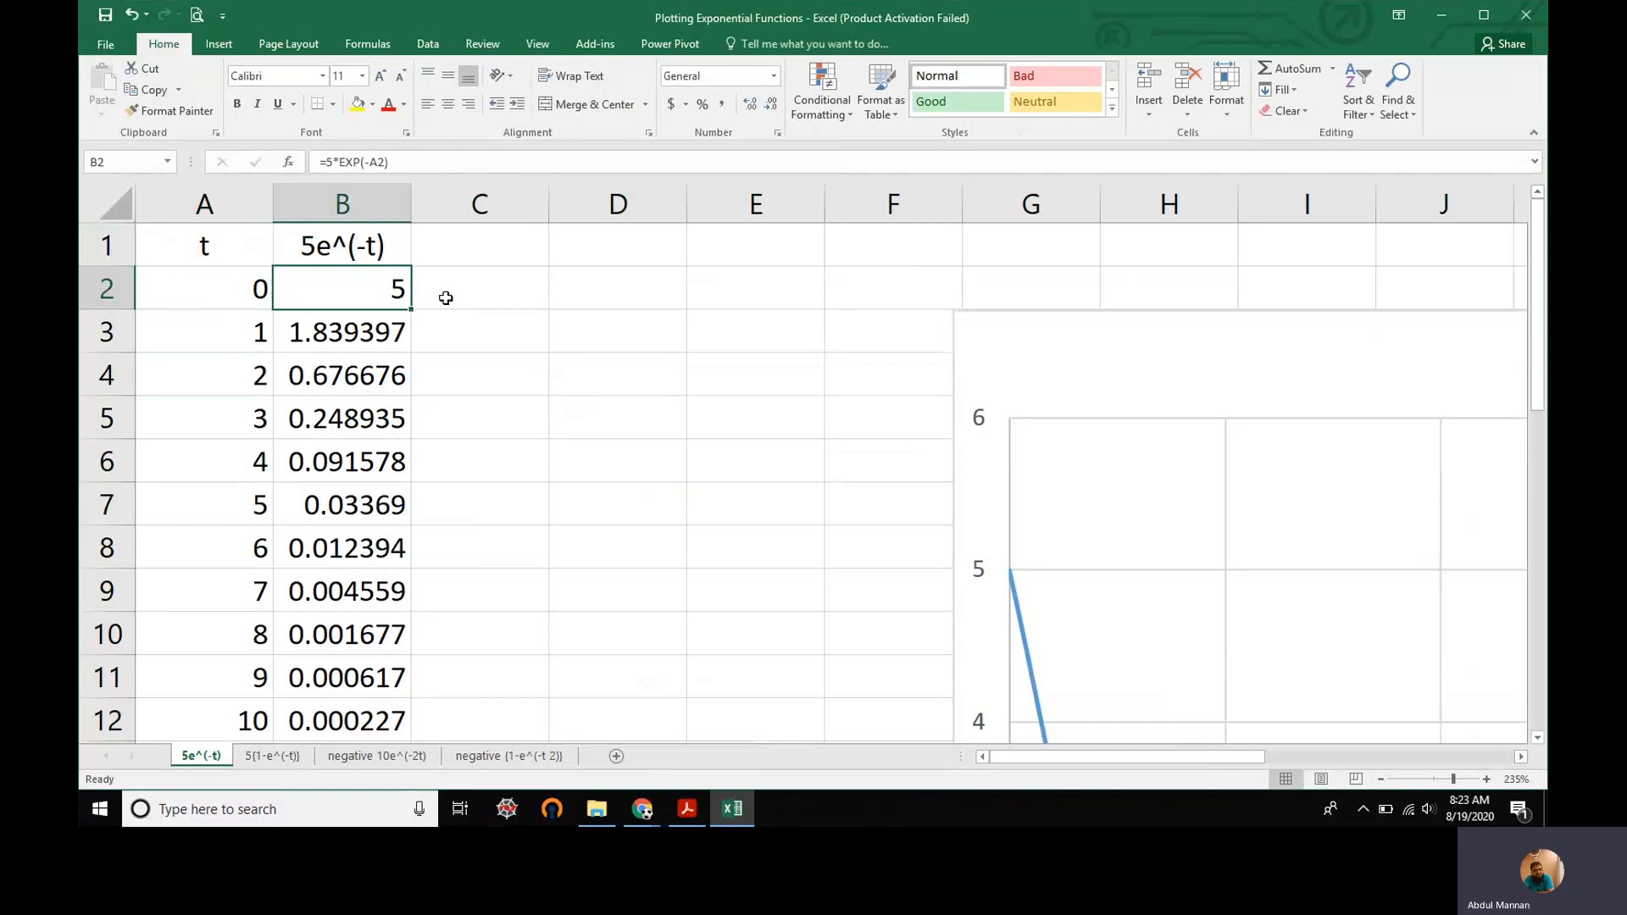
{"action": "double_click", "coordinate": [383, 291]}
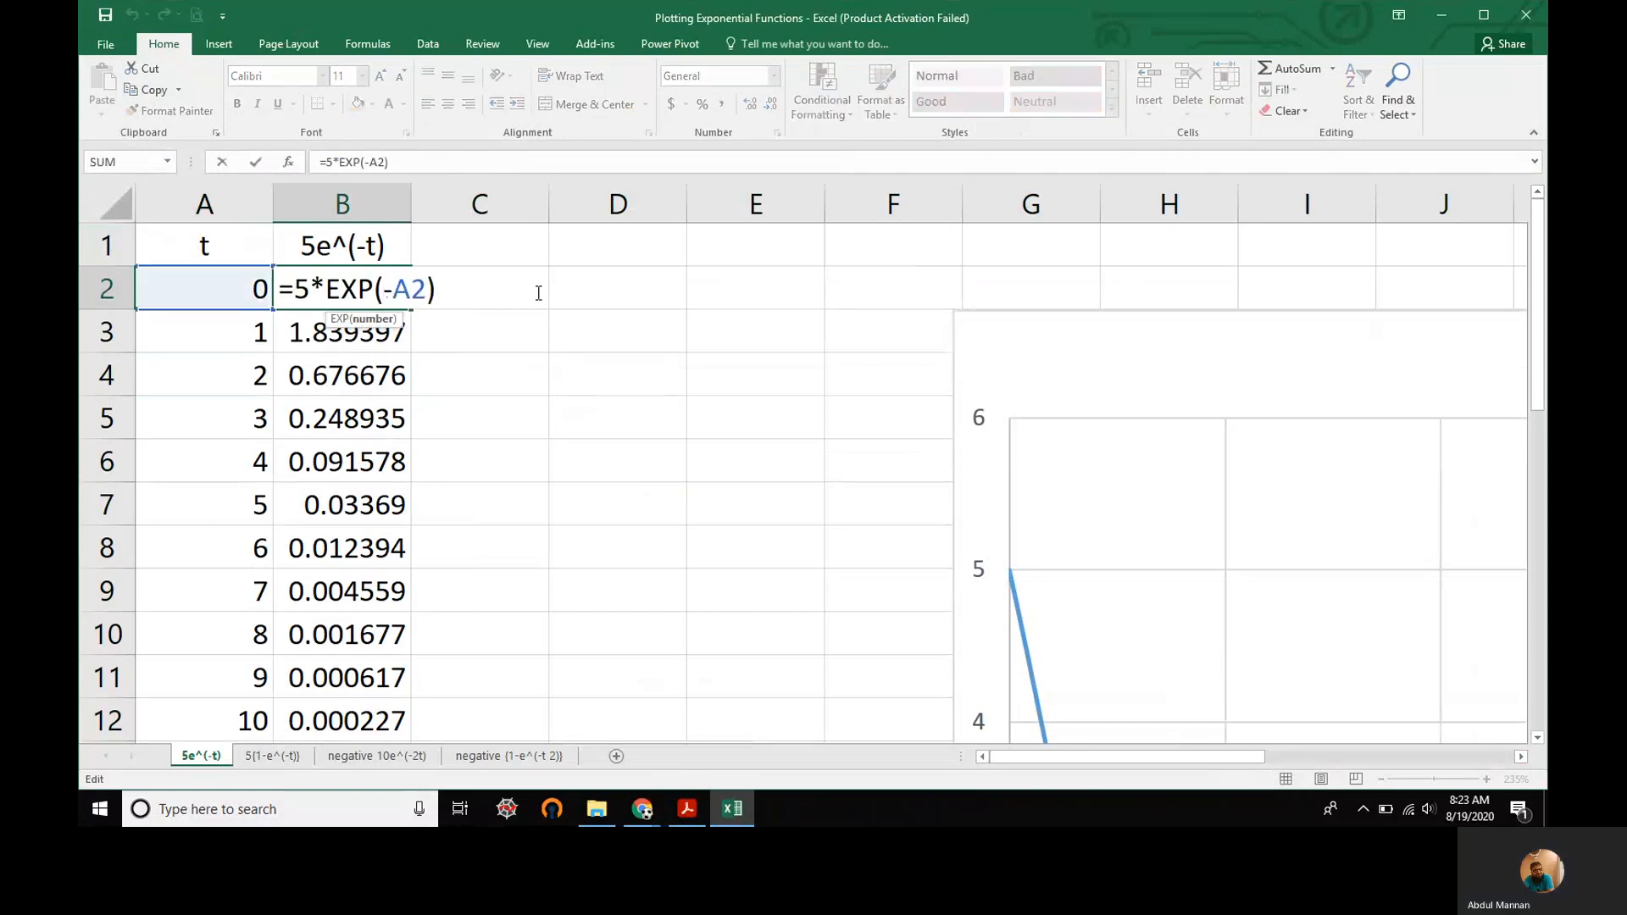
{"action": "key", "text": "Left"}
{"action": "key", "text": "Left"}
{"action": "key", "text": "Left"}
{"action": "key", "text": "Left"}
{"action": "key", "text": "Left"}
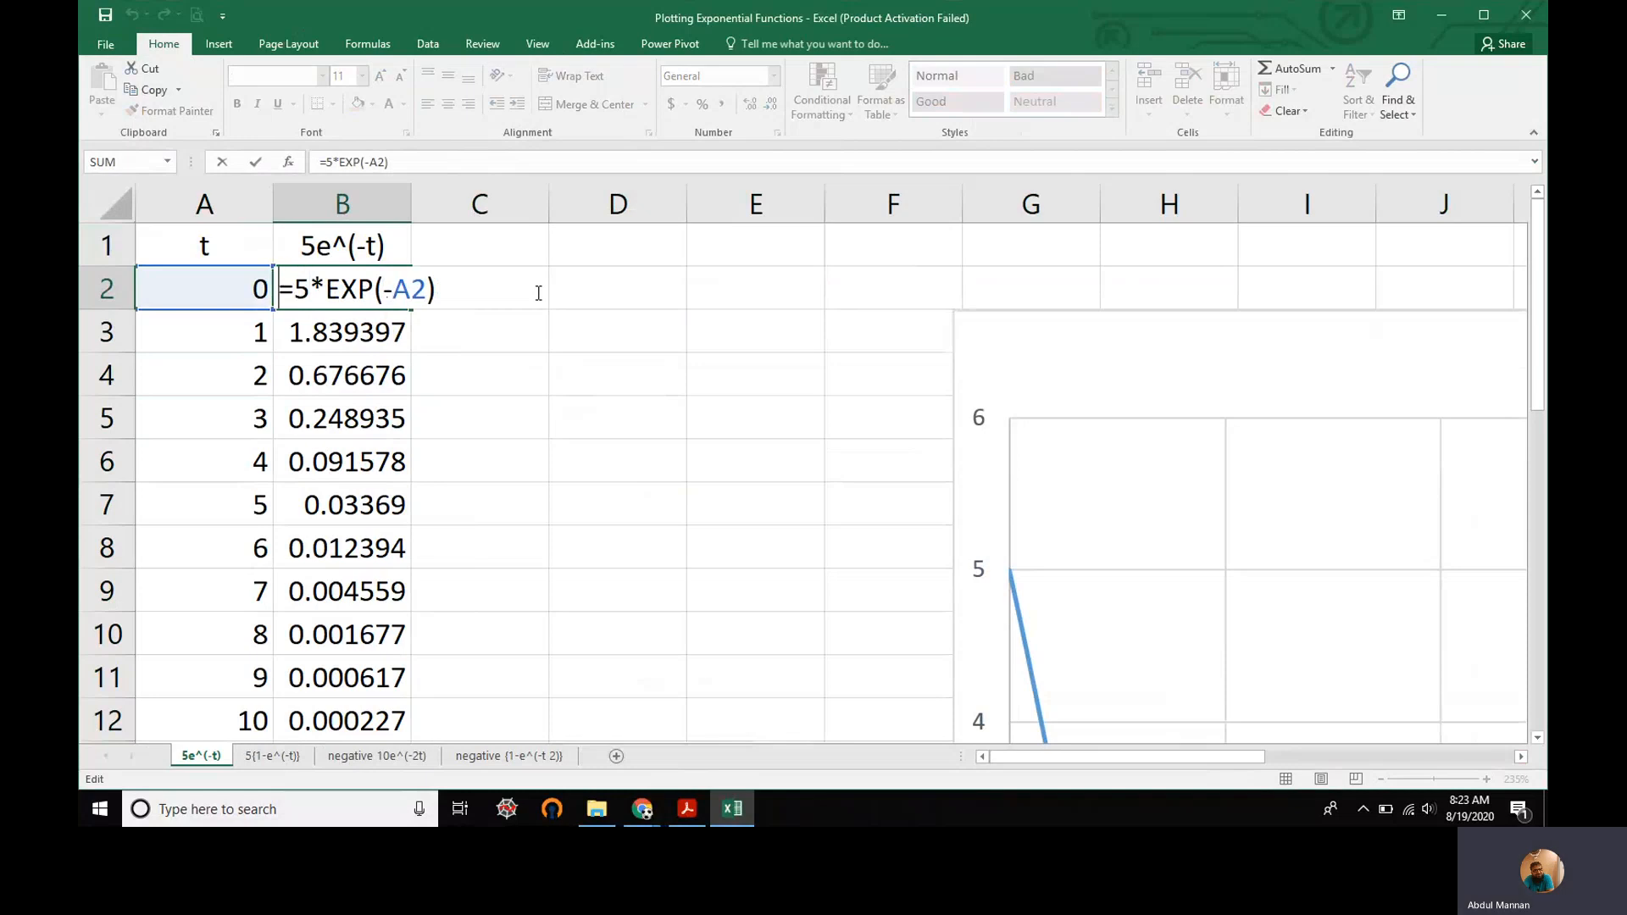
{"action": "key", "text": "Right"}
{"action": "key", "text": "Return"}
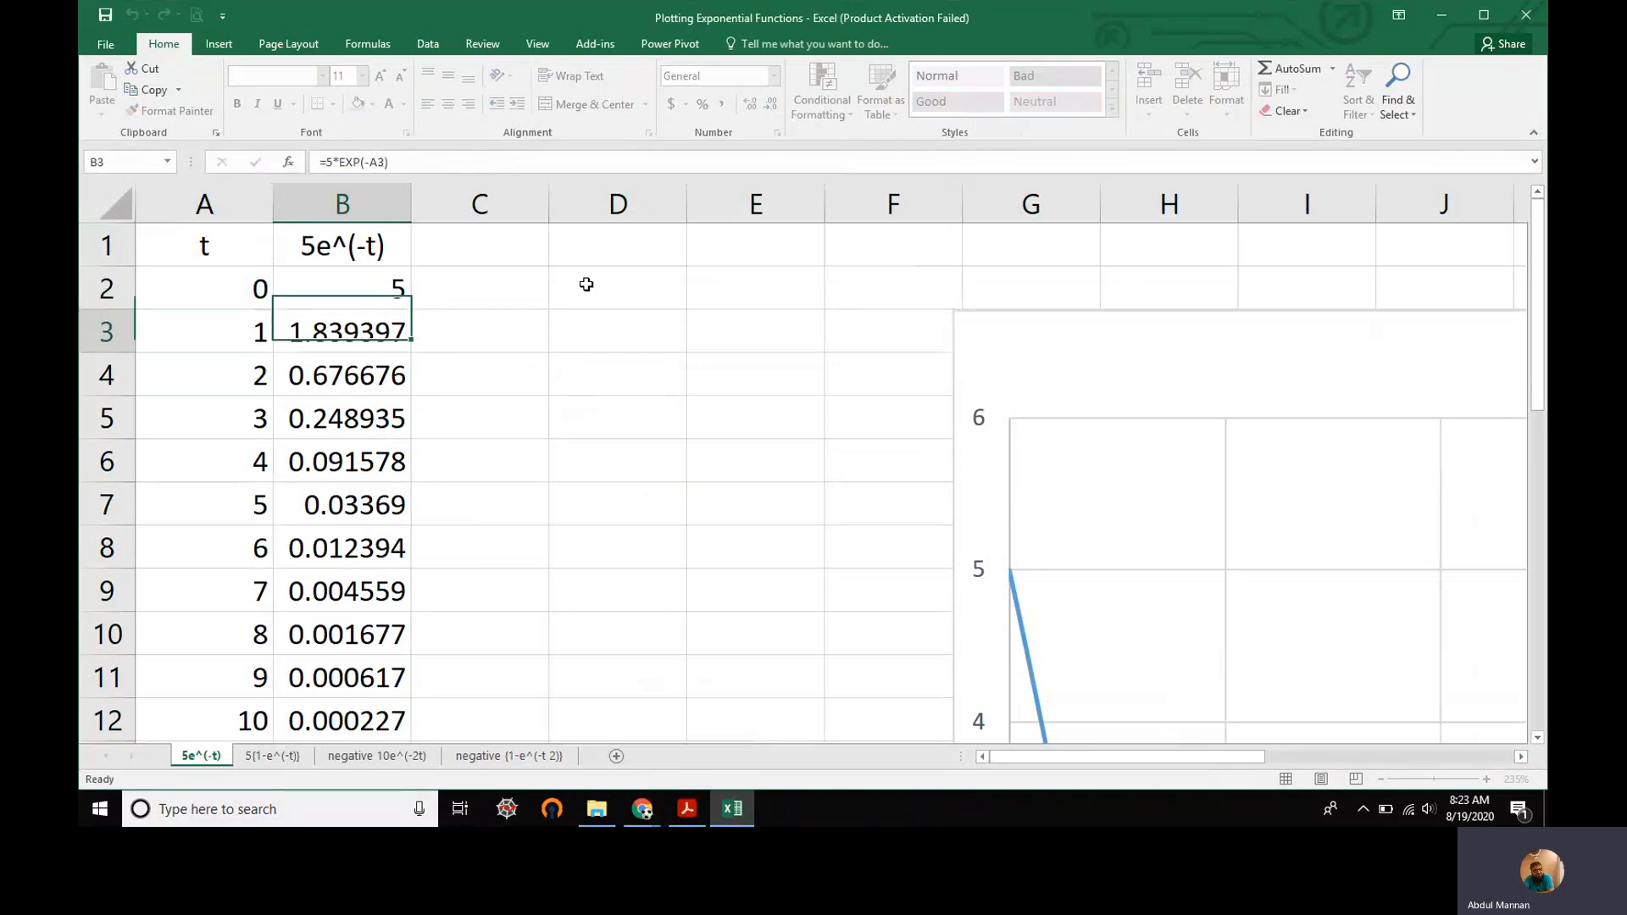
Compare the formulas in B2 and B3 to see which t cell each one references.
{"action": "left_click", "coordinate": [210, 334]}
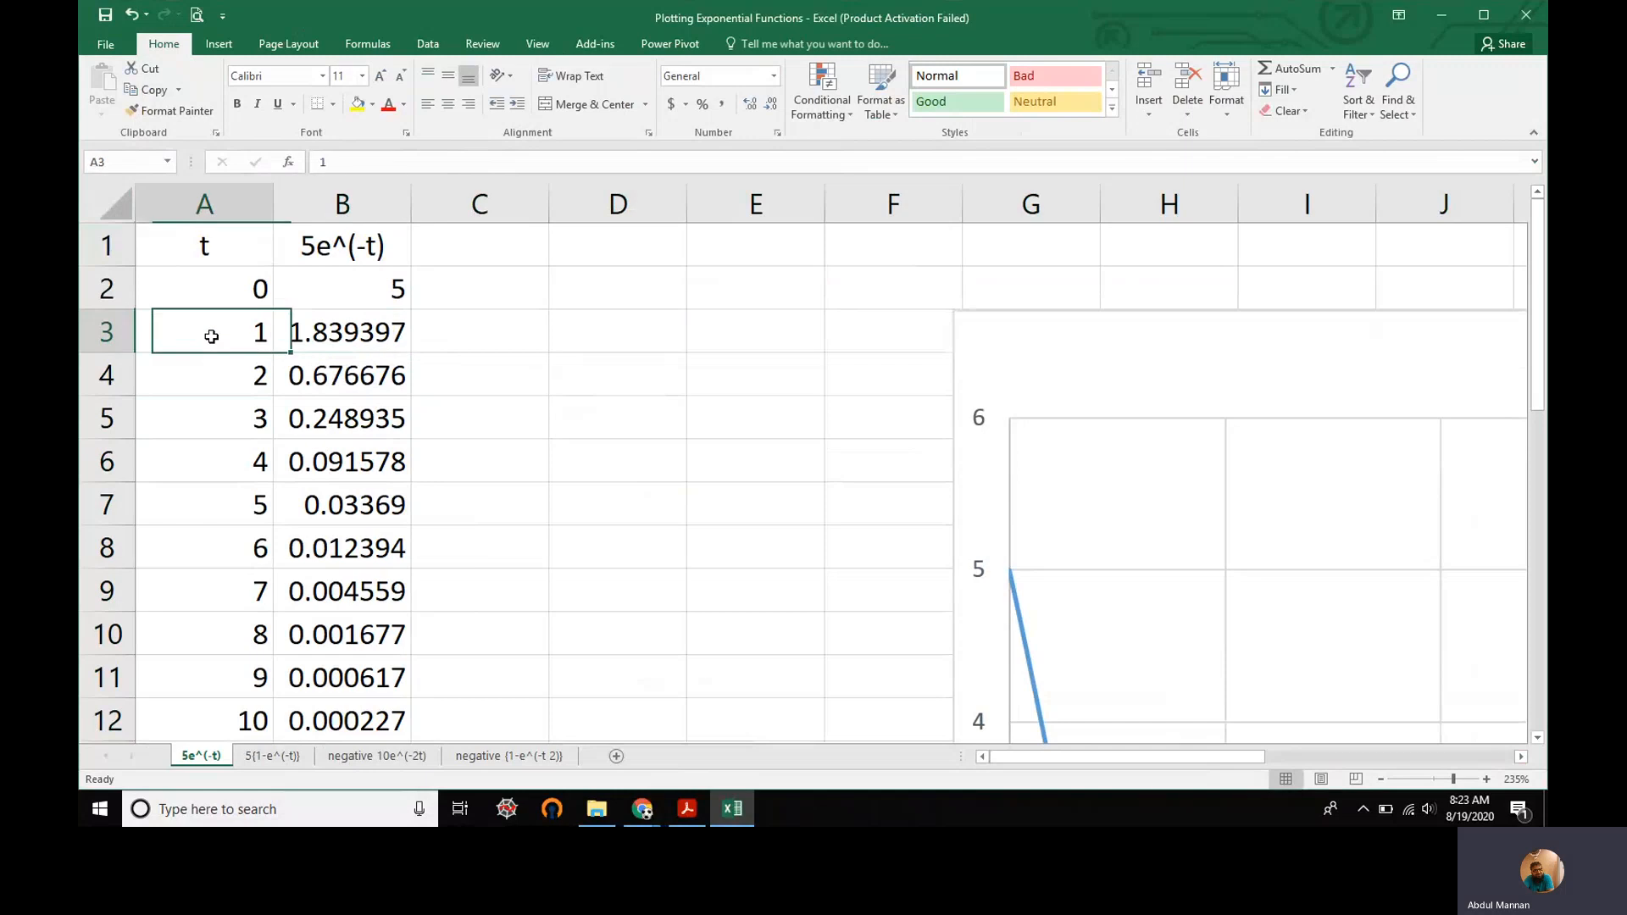
{"action": "left_click", "coordinate": [344, 325]}
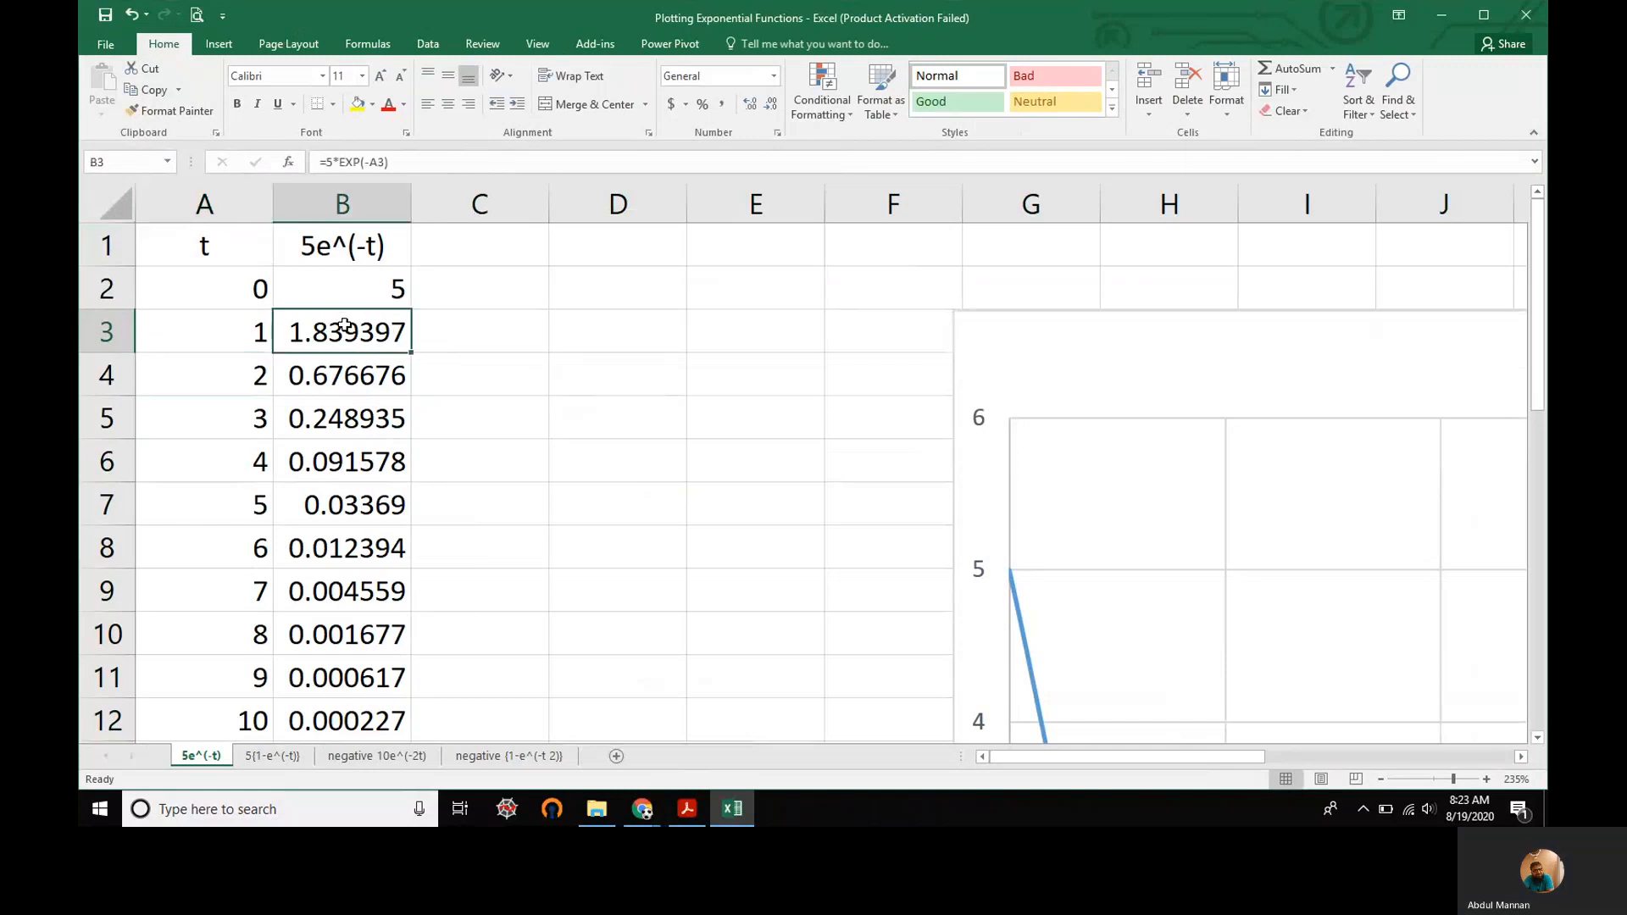
{"action": "left_click", "coordinate": [366, 286]}
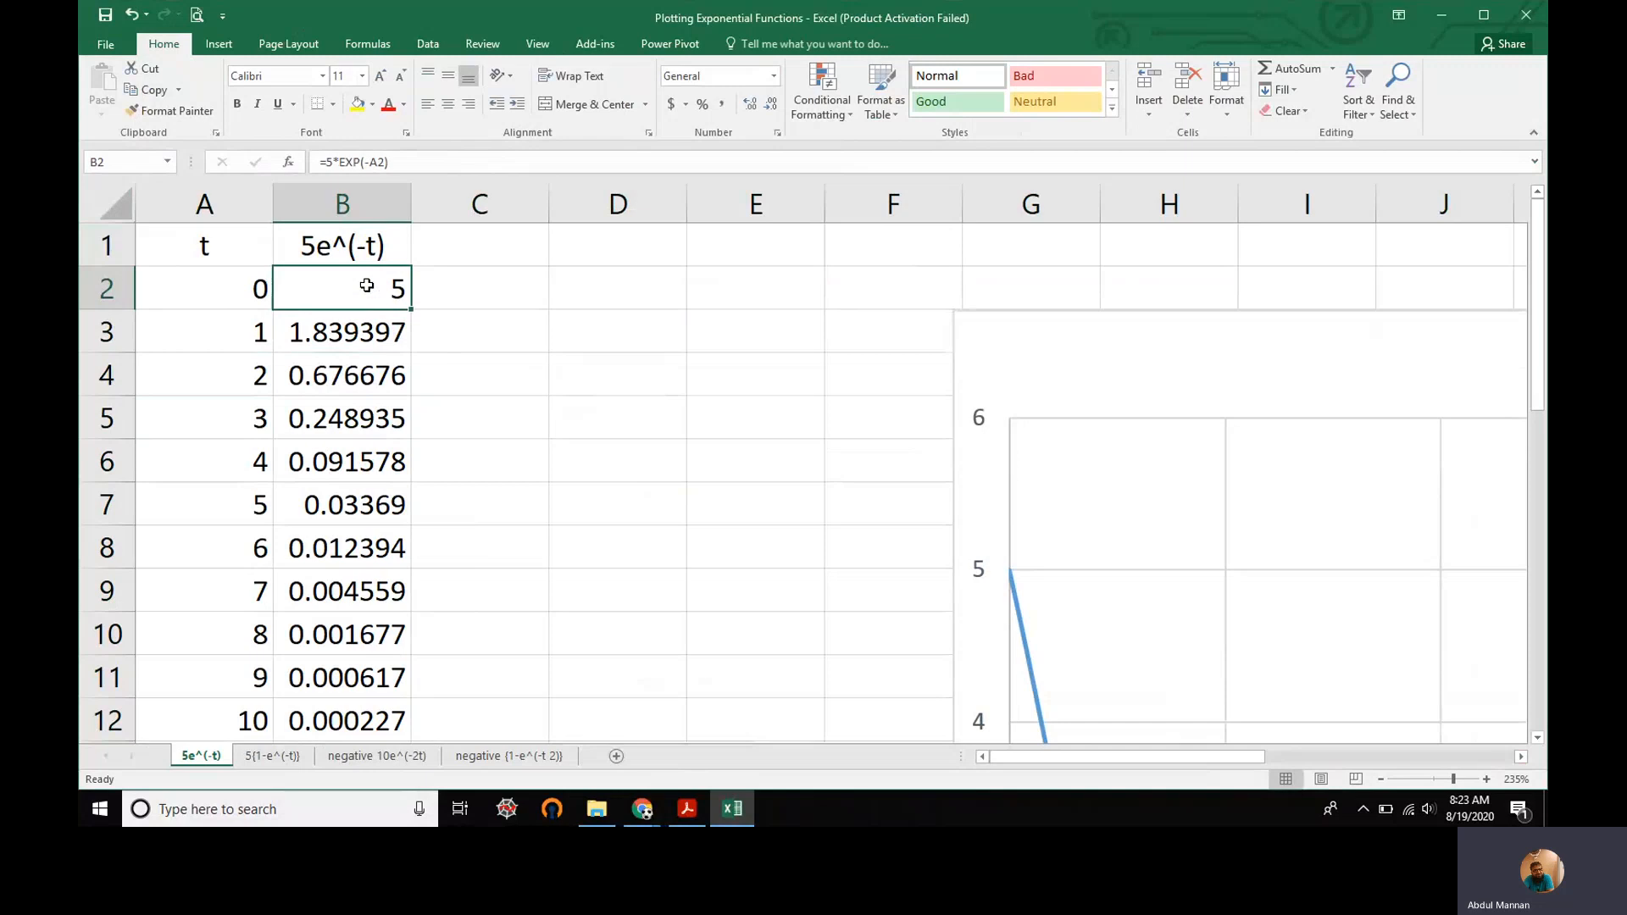
{"action": "left_click", "coordinate": [370, 329]}
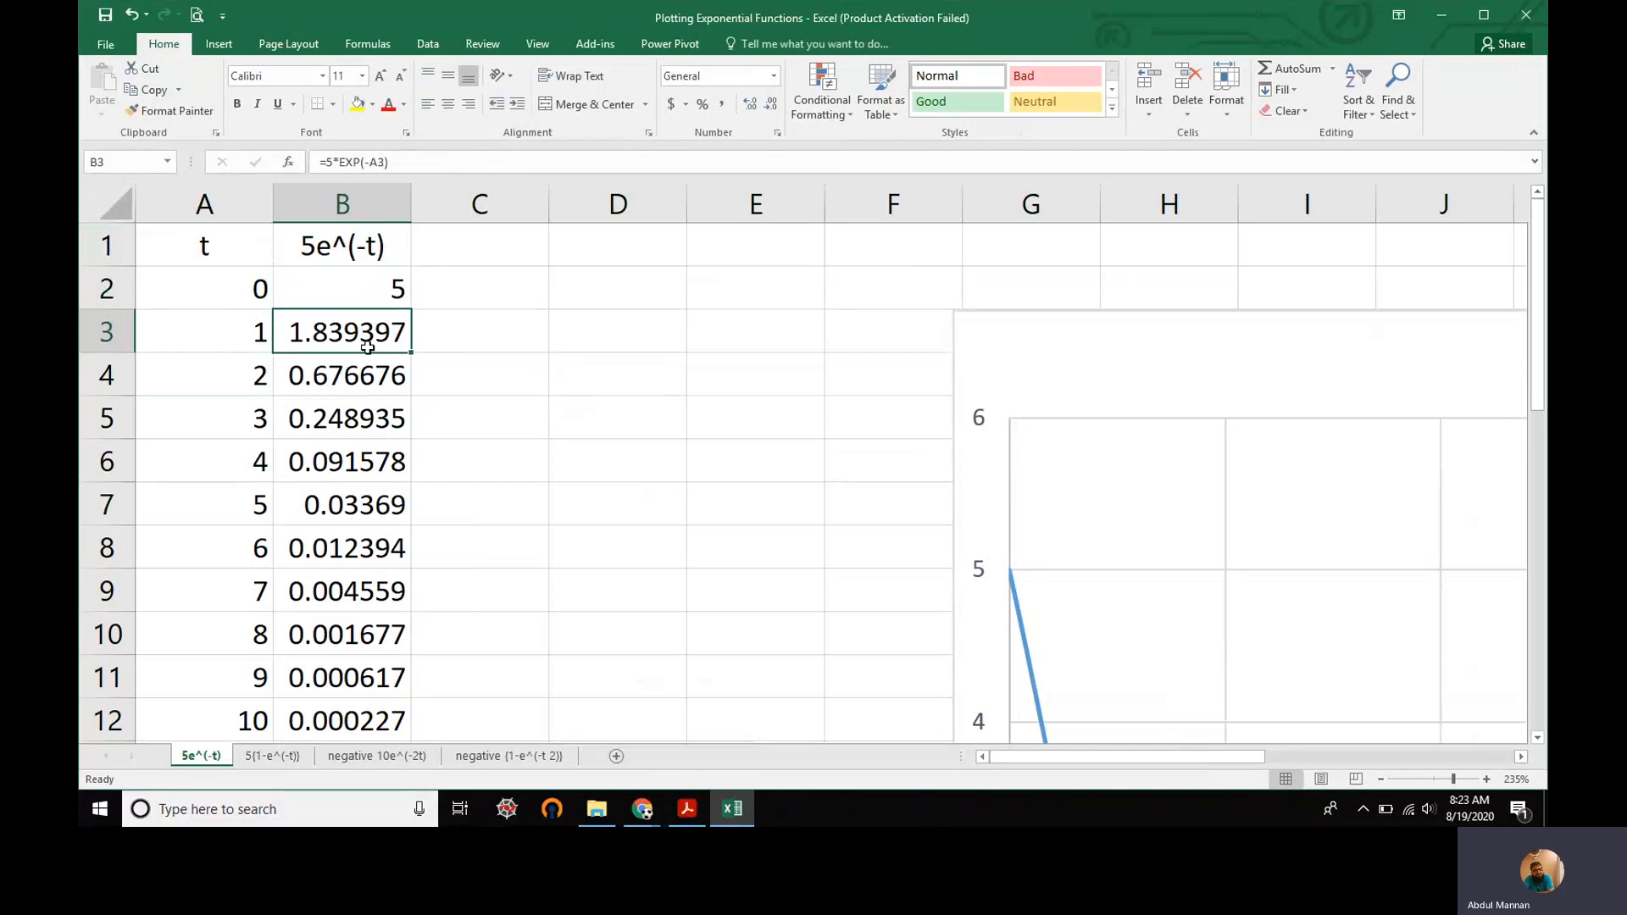
Fill the exponential formula from B2 down through B12.
{"action": "left_click", "coordinate": [371, 290]}
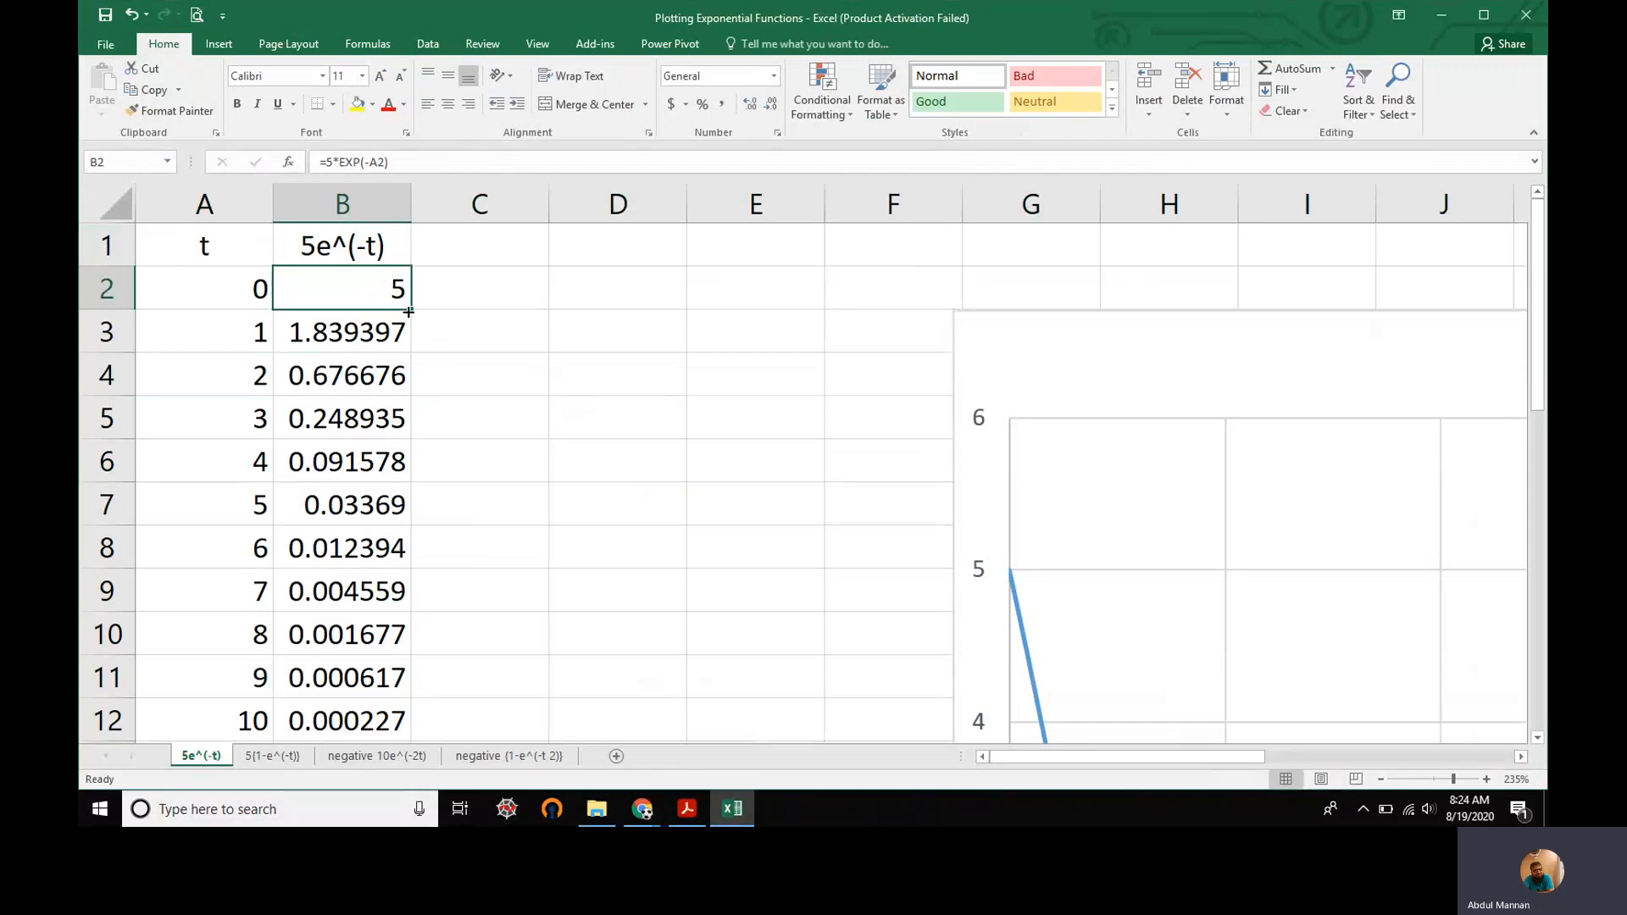
{"action": "left_click_drag", "start_coordinate": [411, 310], "coordinate": [416, 724]}
{"action": "left_click", "coordinate": [496, 408]}
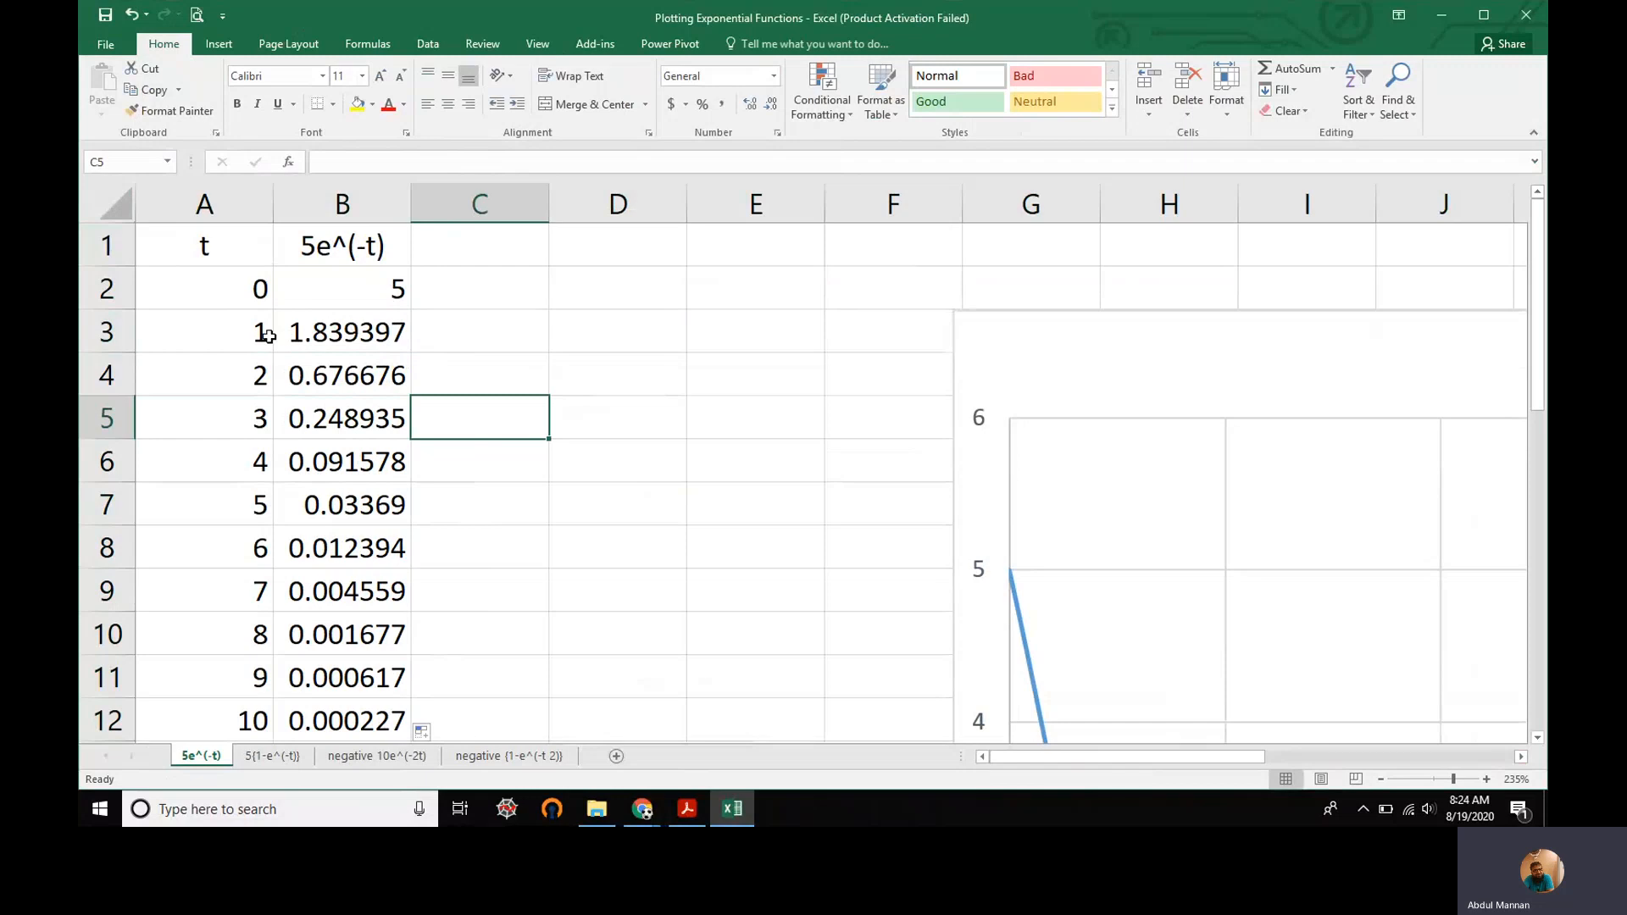
Recheck the EXP formula in B2 and close it without changes.
{"action": "left_click", "coordinate": [353, 289]}
{"action": "double_click", "coordinate": [355, 289]}
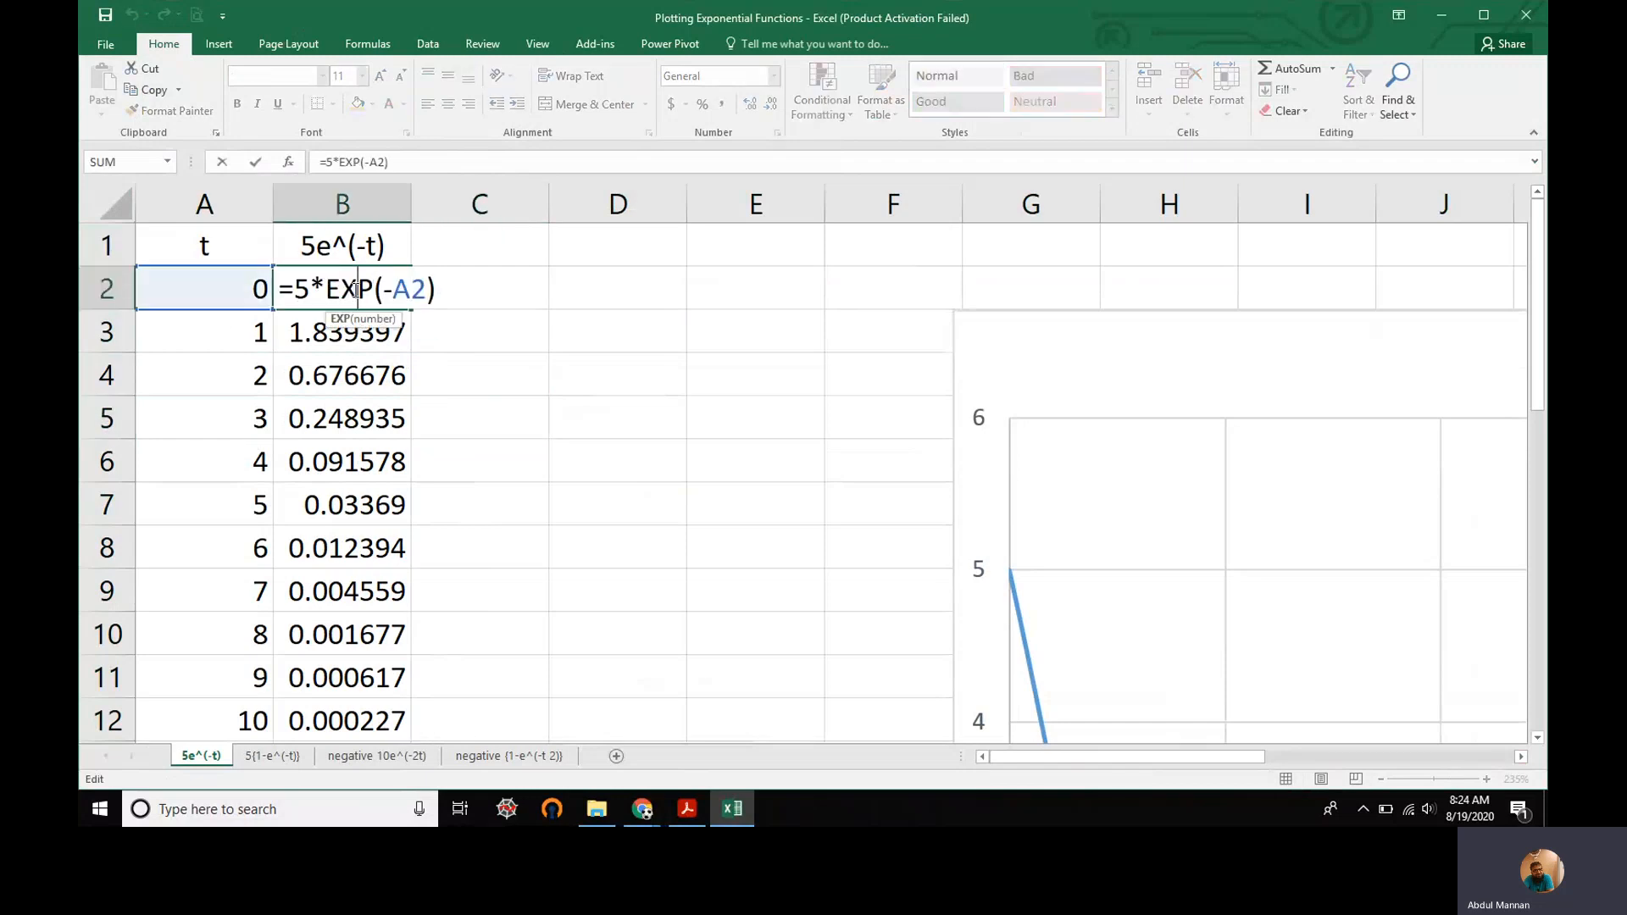
{"action": "key", "text": "Return"}
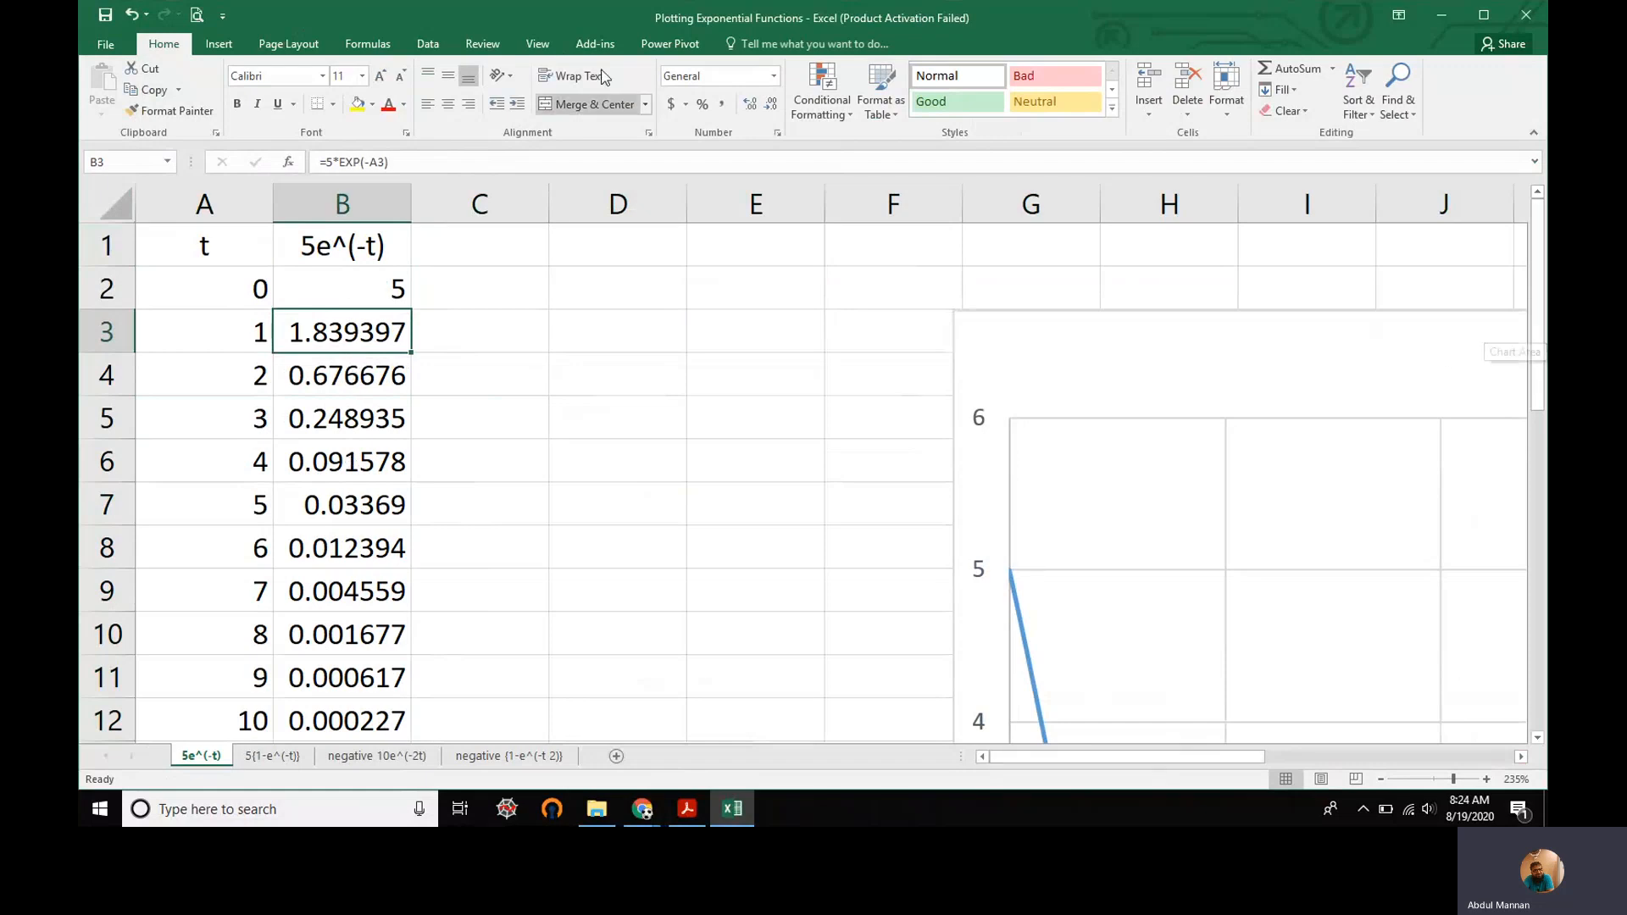
Return the worksheet to 100% zoom and select the t and 5e^(-t) data in A1:B12.
{"action": "left_click", "coordinate": [539, 42]}
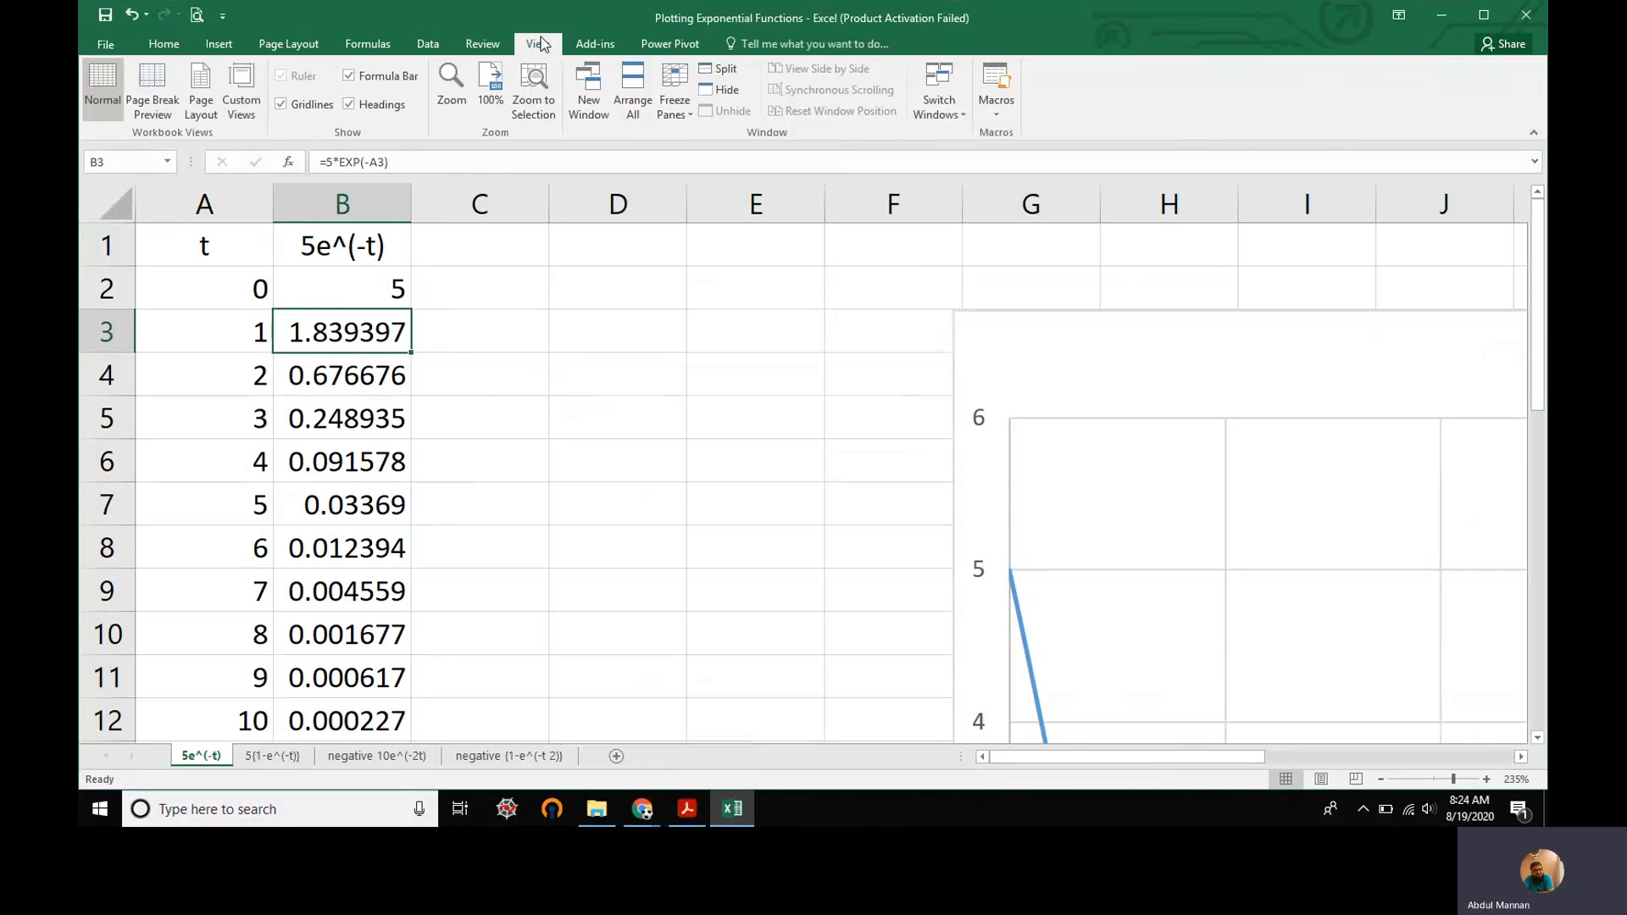
{"action": "left_click", "coordinate": [491, 89]}
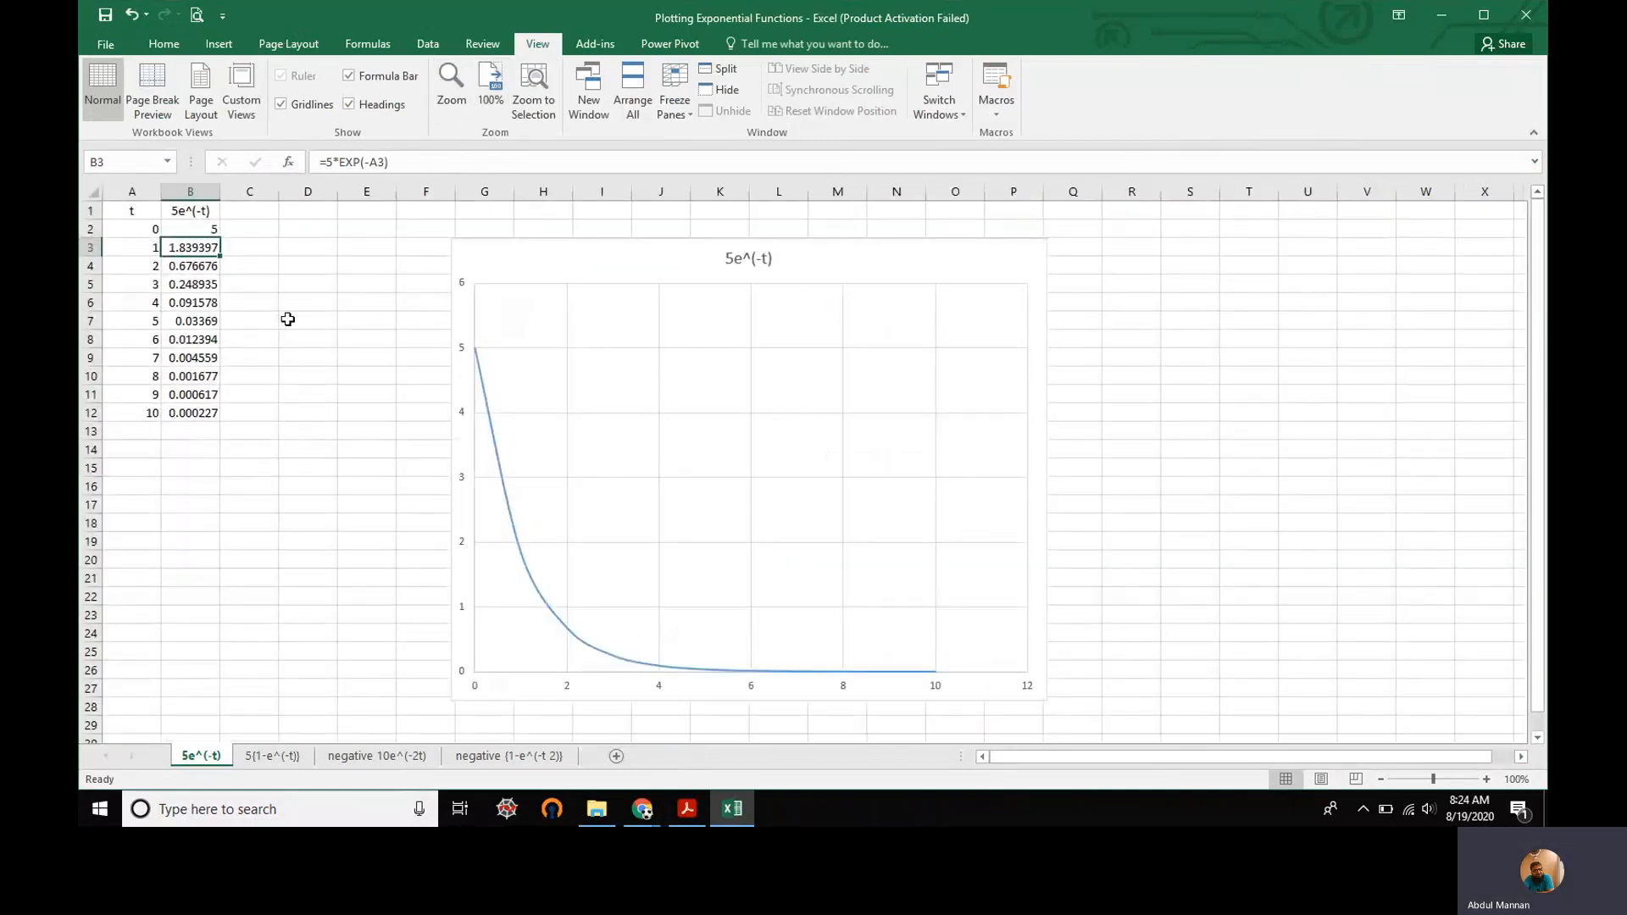
{"action": "left_click", "coordinate": [290, 329]}
{"action": "left_click", "coordinate": [130, 211]}
{"action": "left_click_drag", "start_coordinate": [130, 211], "coordinate": [192, 409]}
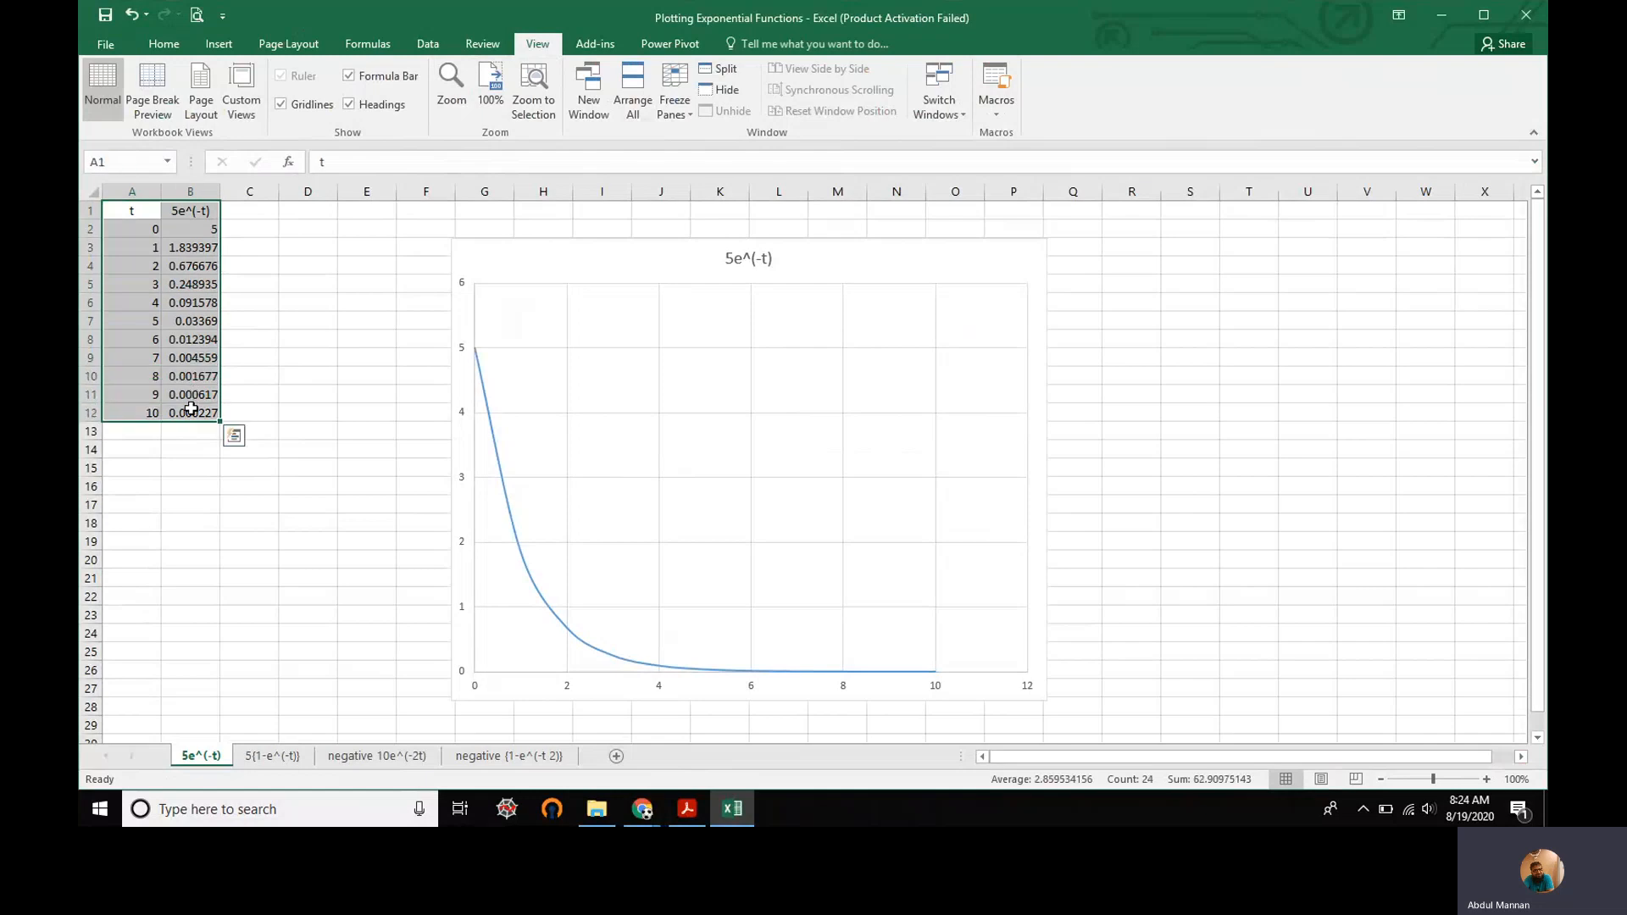
Delete the existing 5e^(-t) chart from the worksheet.
{"action": "left_click", "coordinate": [1246, 321]}
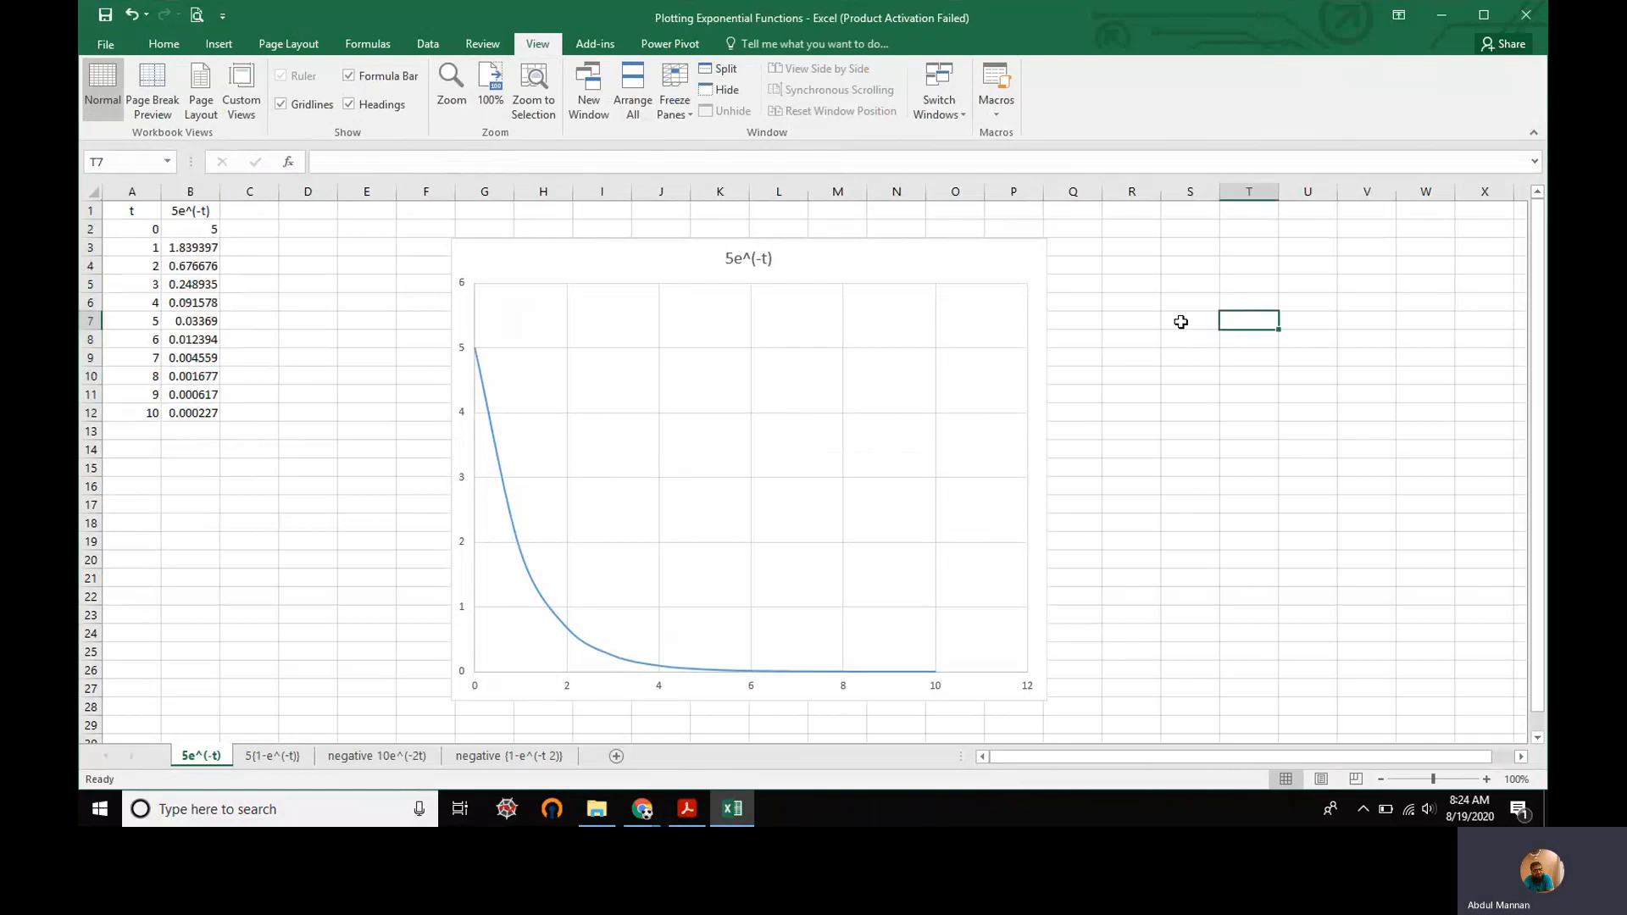
{"action": "left_click", "coordinate": [879, 263]}
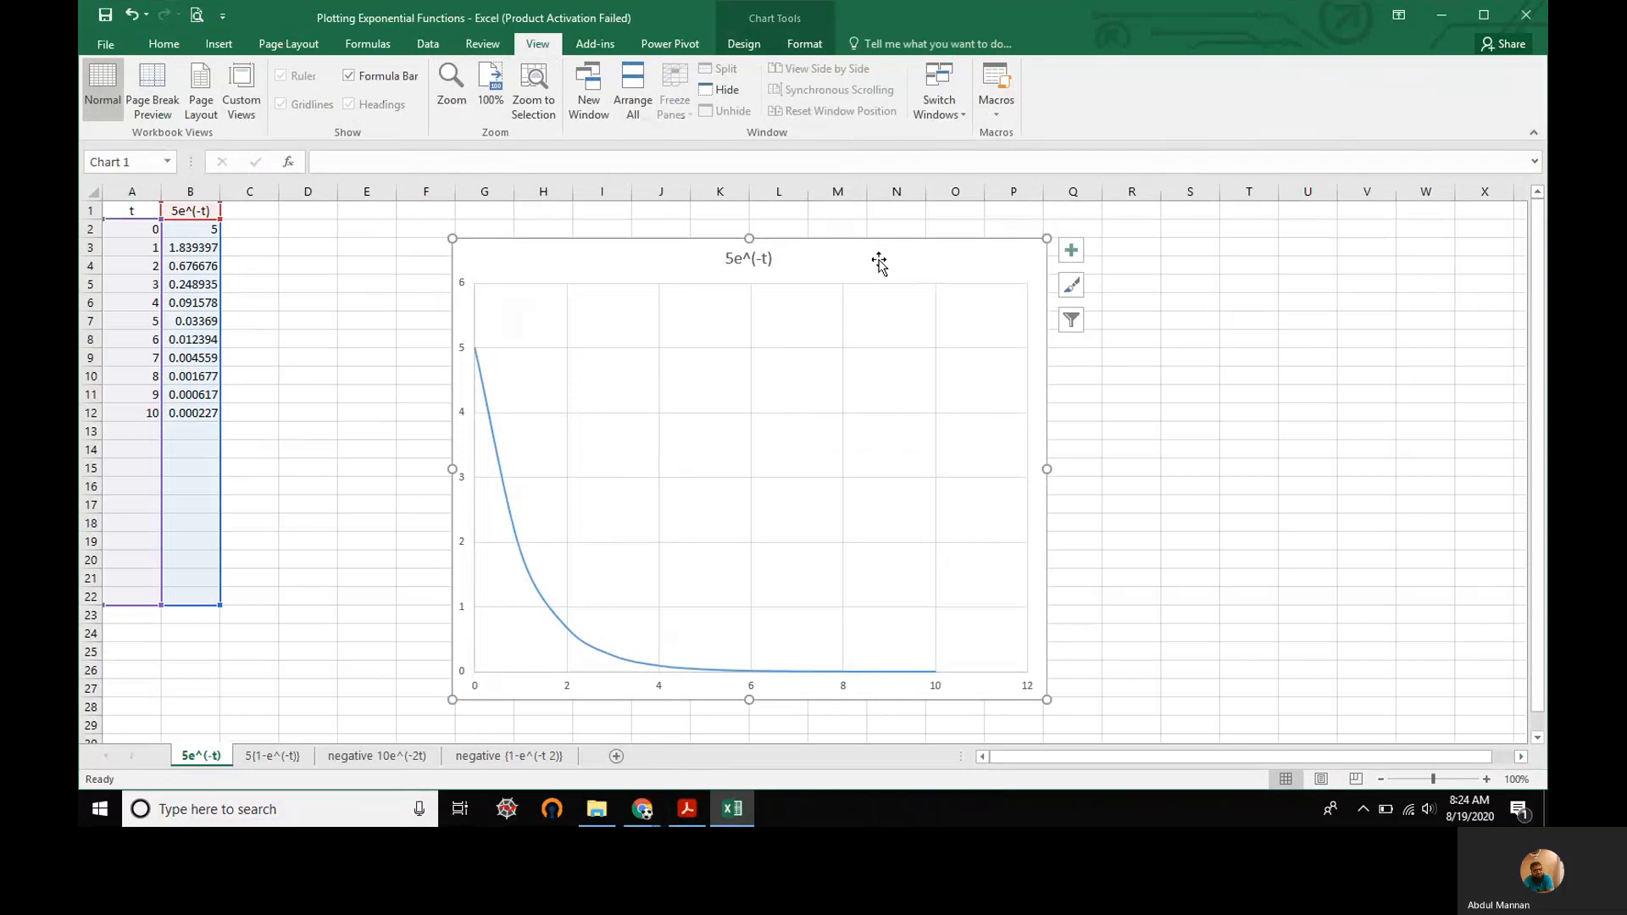
{"action": "key", "text": "Delete"}
Insert a smooth-line scatter chart without markers from A1:B12 and enlarge it toward the data table.
{"action": "left_click_drag", "start_coordinate": [135, 210], "coordinate": [197, 412]}
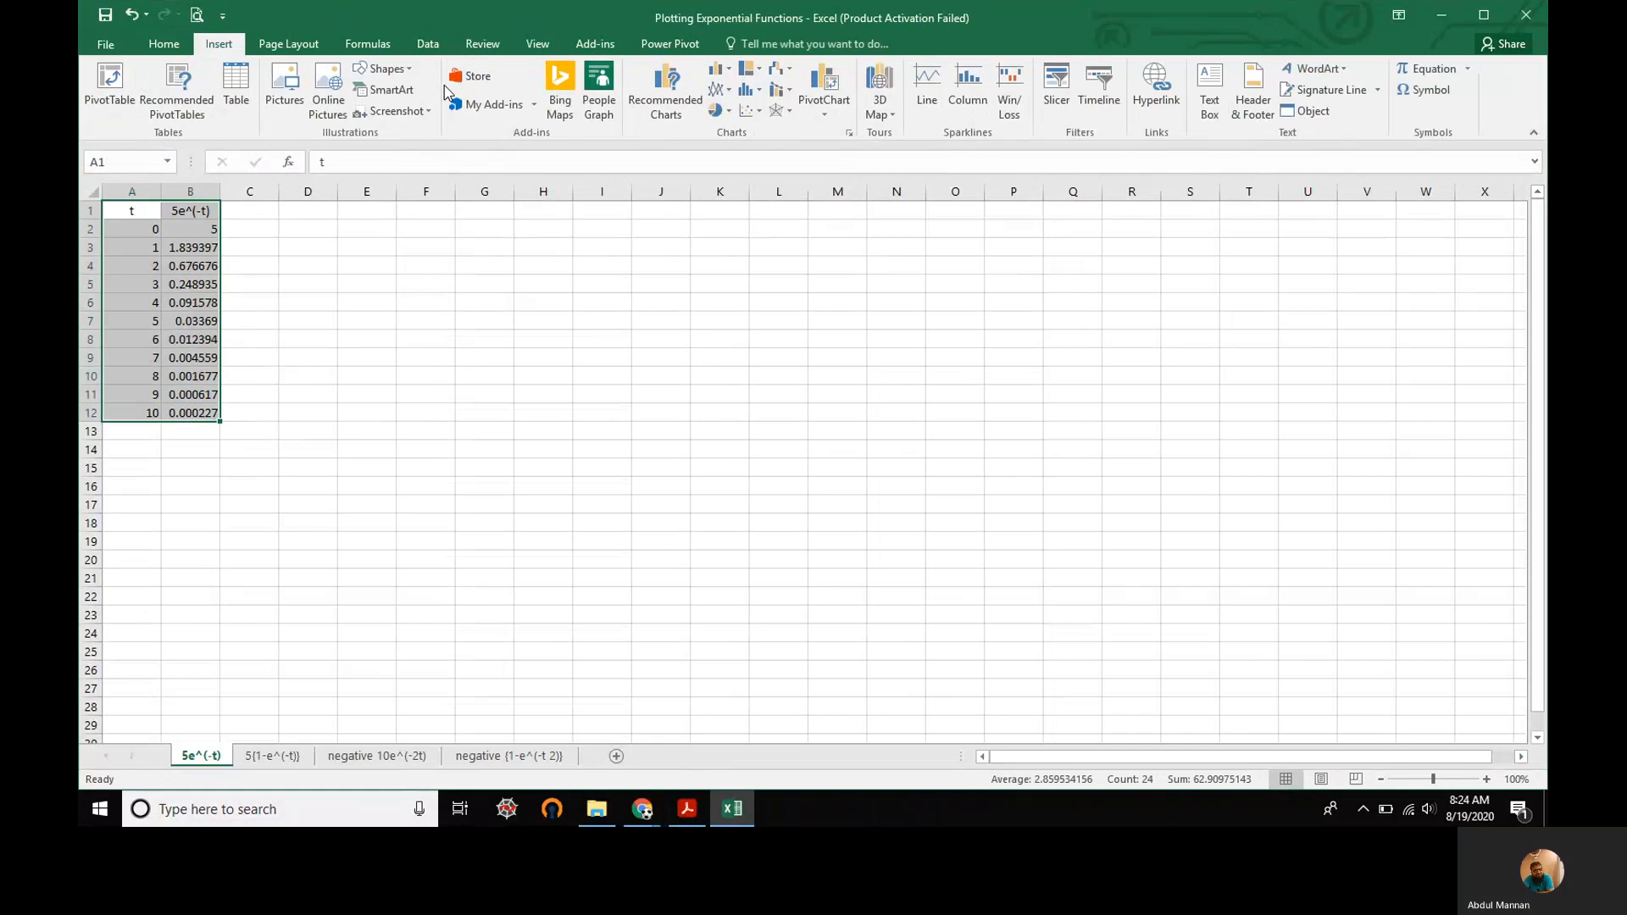
{"action": "left_click", "coordinate": [752, 112]}
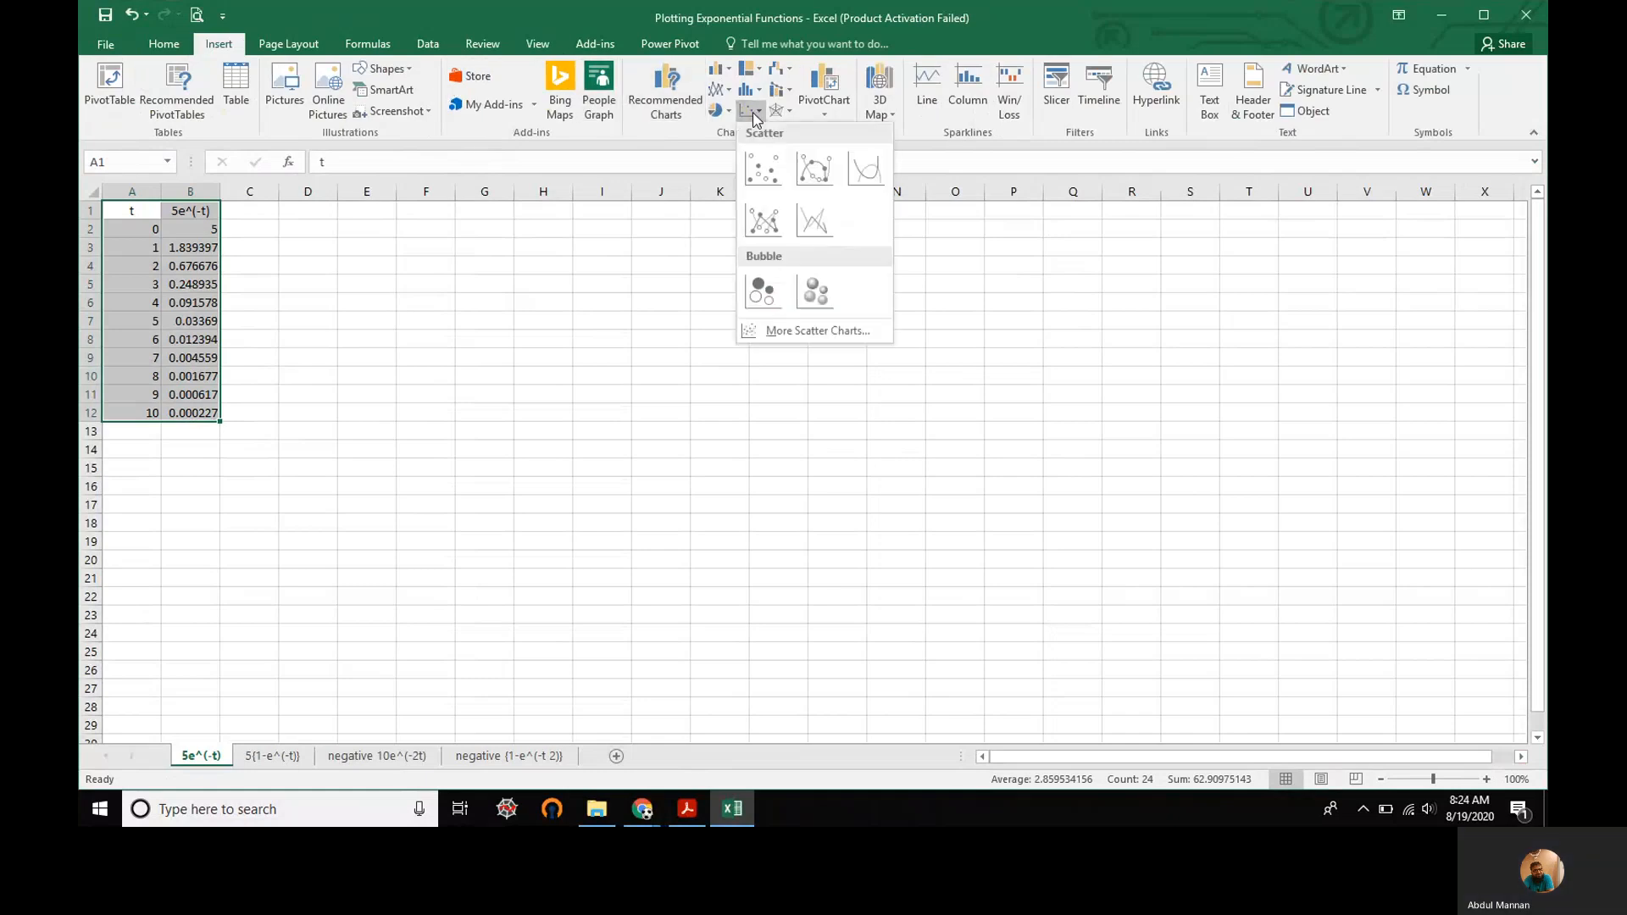
{"action": "left_click", "coordinate": [866, 173]}
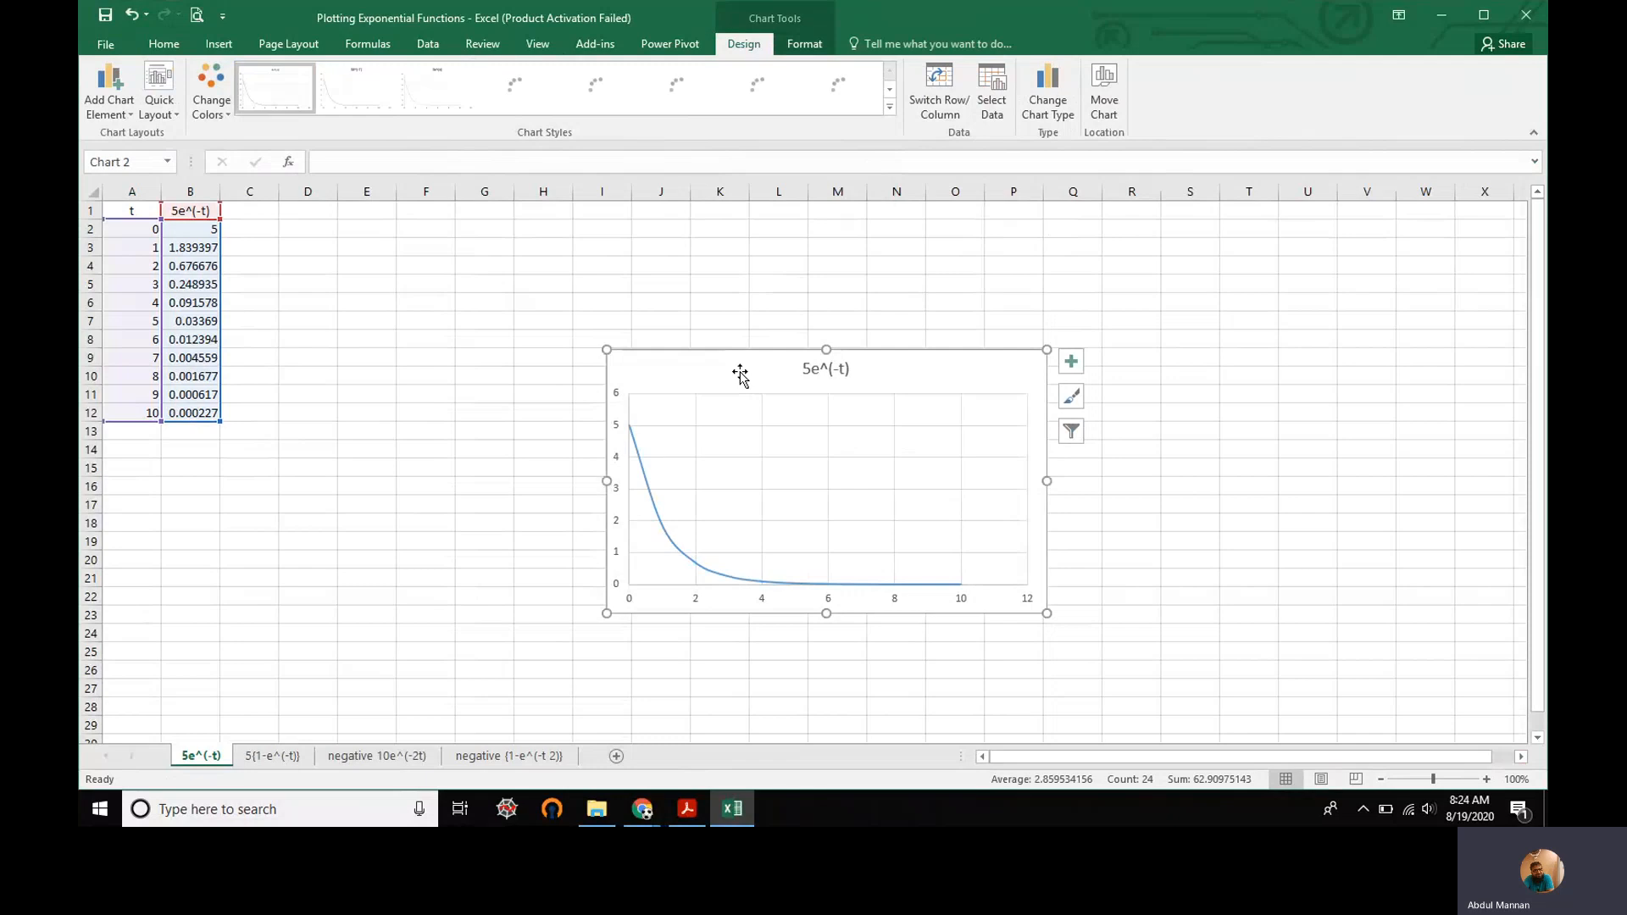
{"action": "left_click_drag", "start_coordinate": [605, 351], "coordinate": [434, 238]}
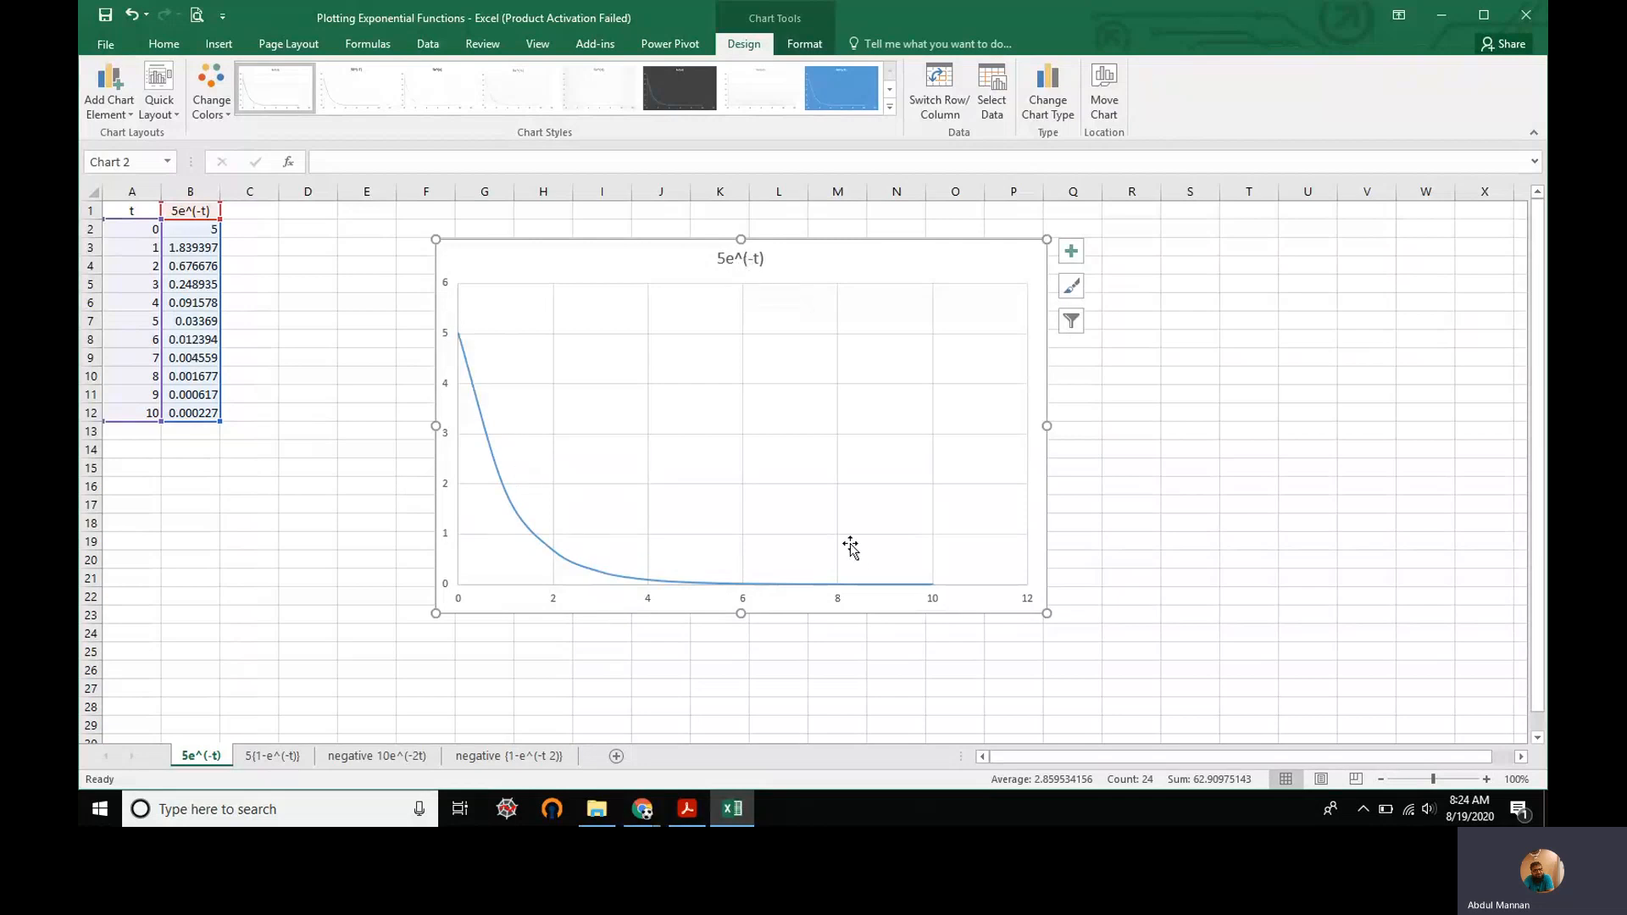
{"action": "left_click", "coordinate": [350, 515]}
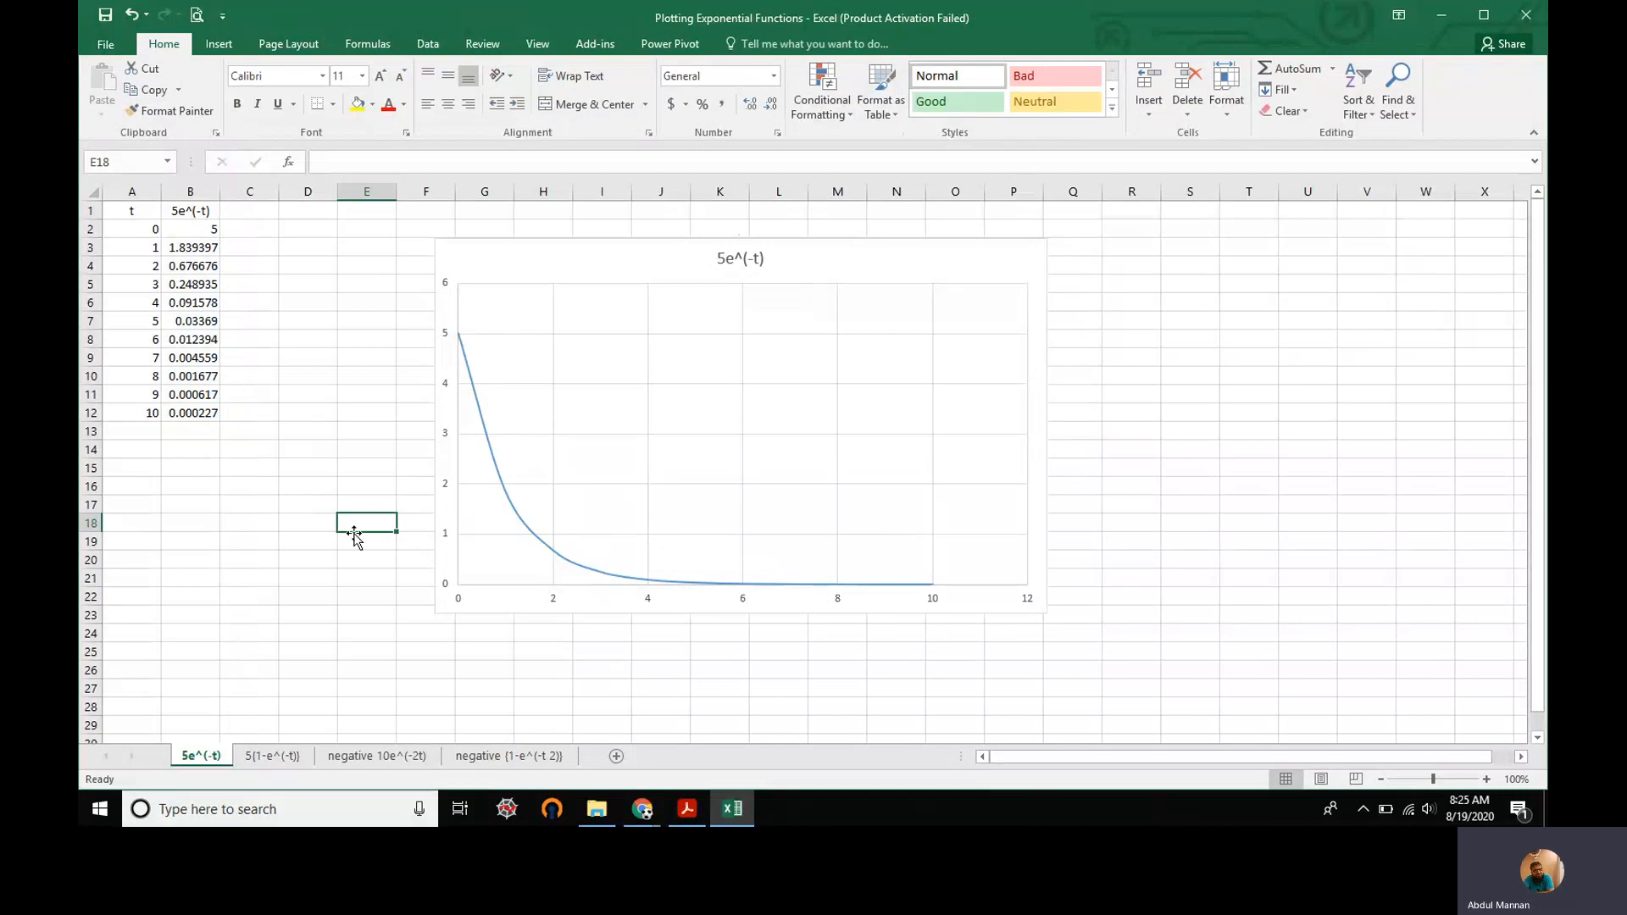
Switch to CA79.pdf in Adobe Acrobat Reader and draw a red arrow pointing at V=5, R=1, C=1 in example 2.
{"action": "left_click", "coordinate": [686, 811]}
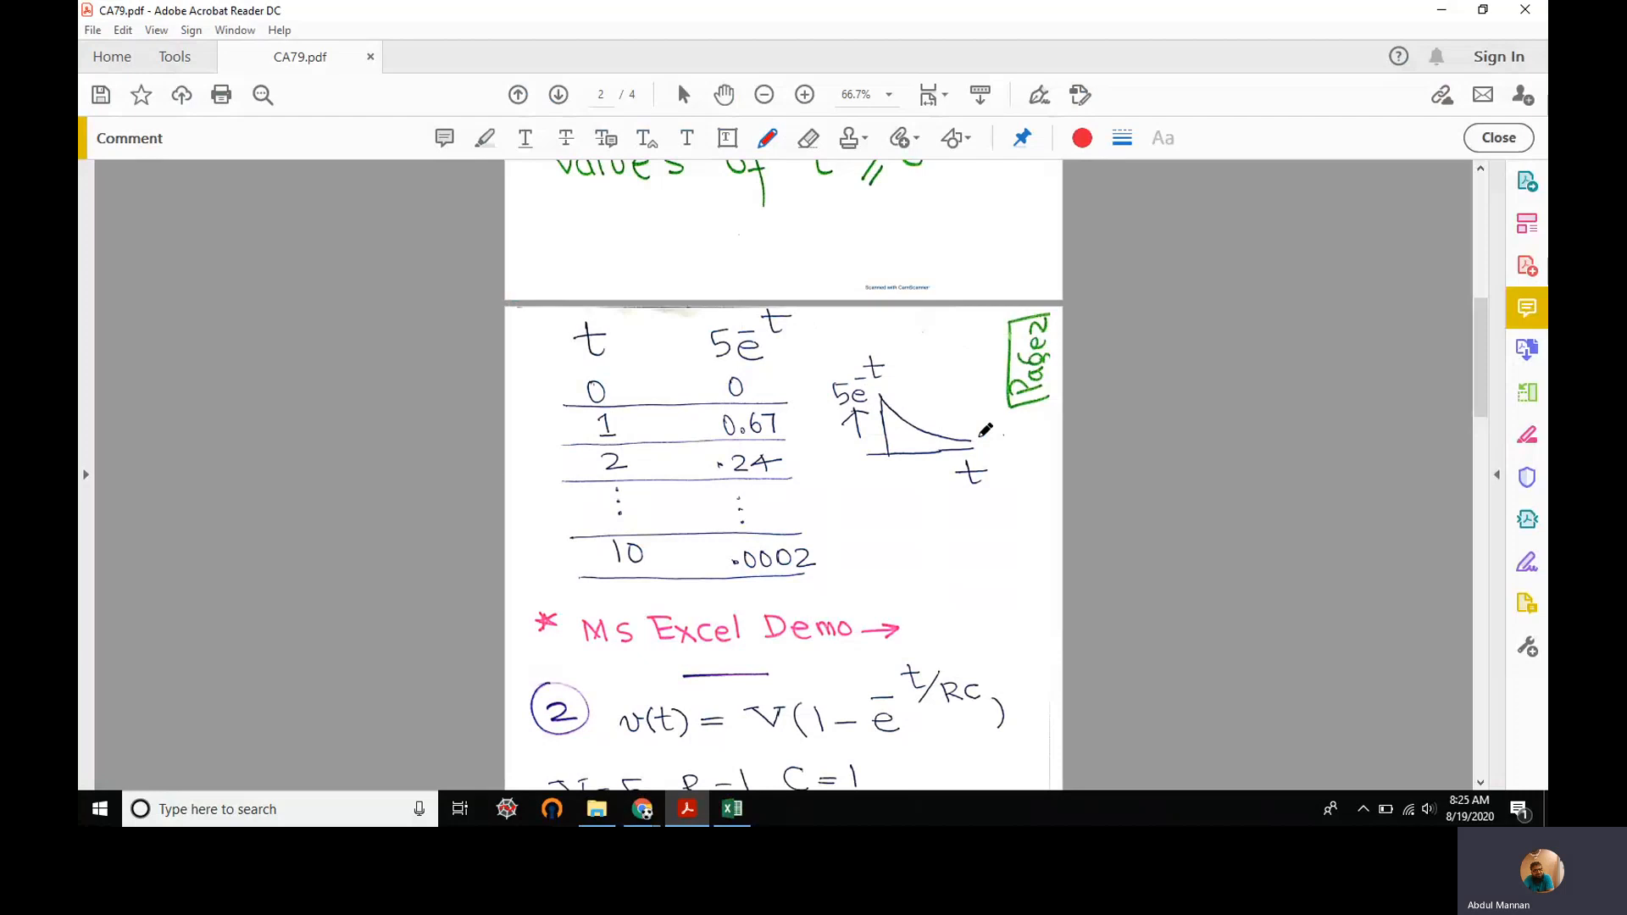
{"action": "left_click_drag", "start_coordinate": [1478, 344], "coordinate": [1485, 387]}
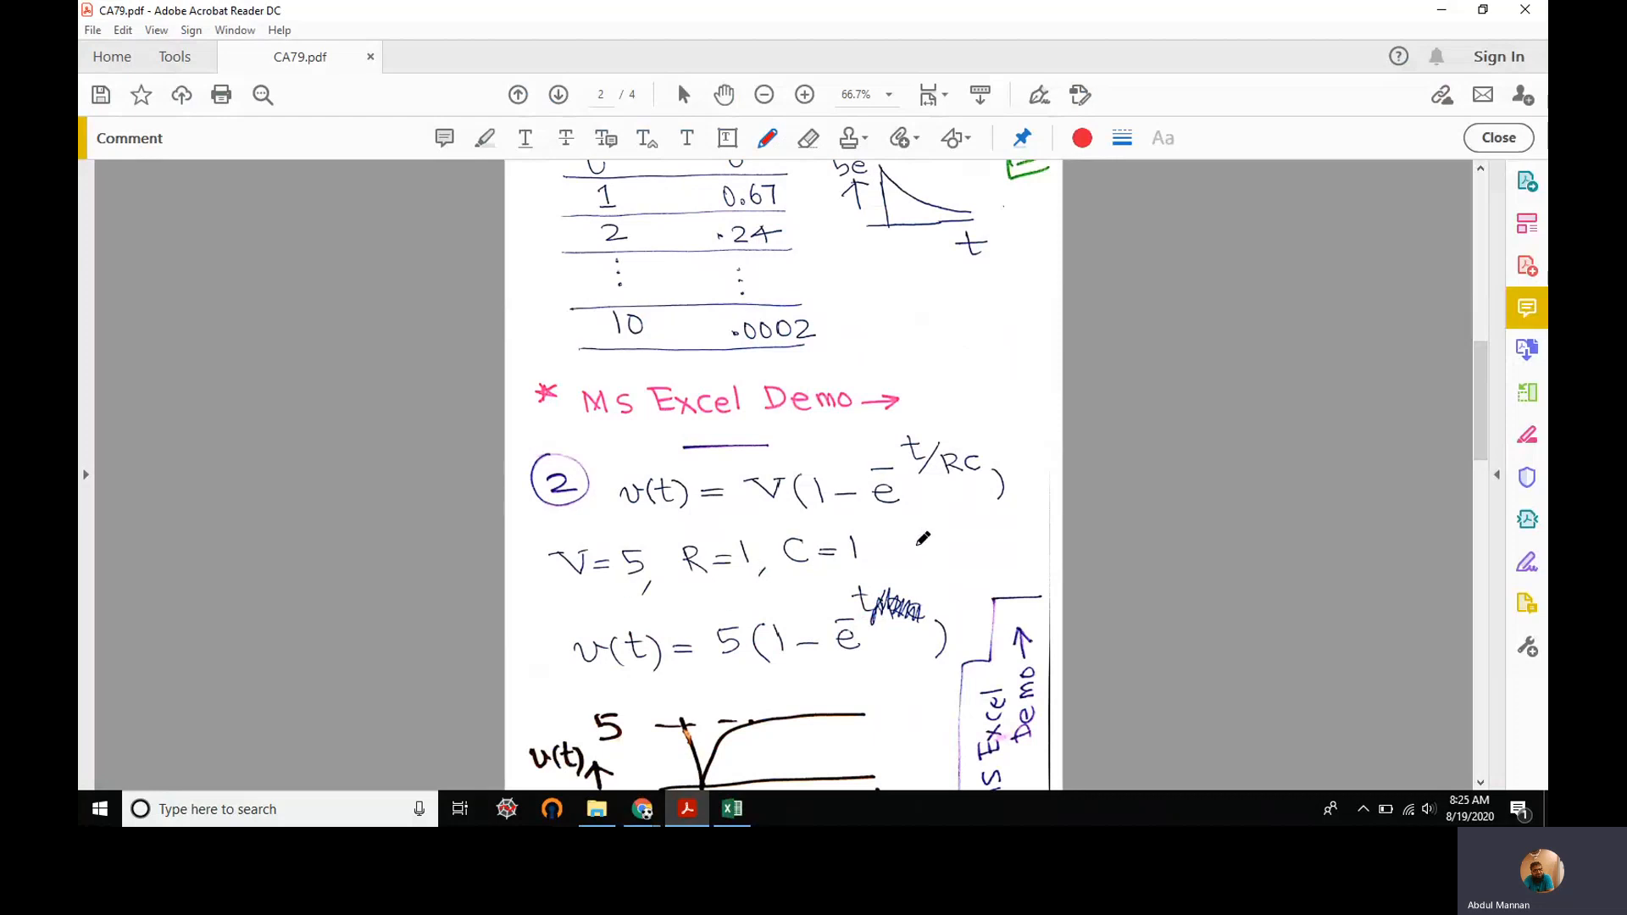
{"action": "left_click_drag", "start_coordinate": [906, 543], "coordinate": [970, 539]}
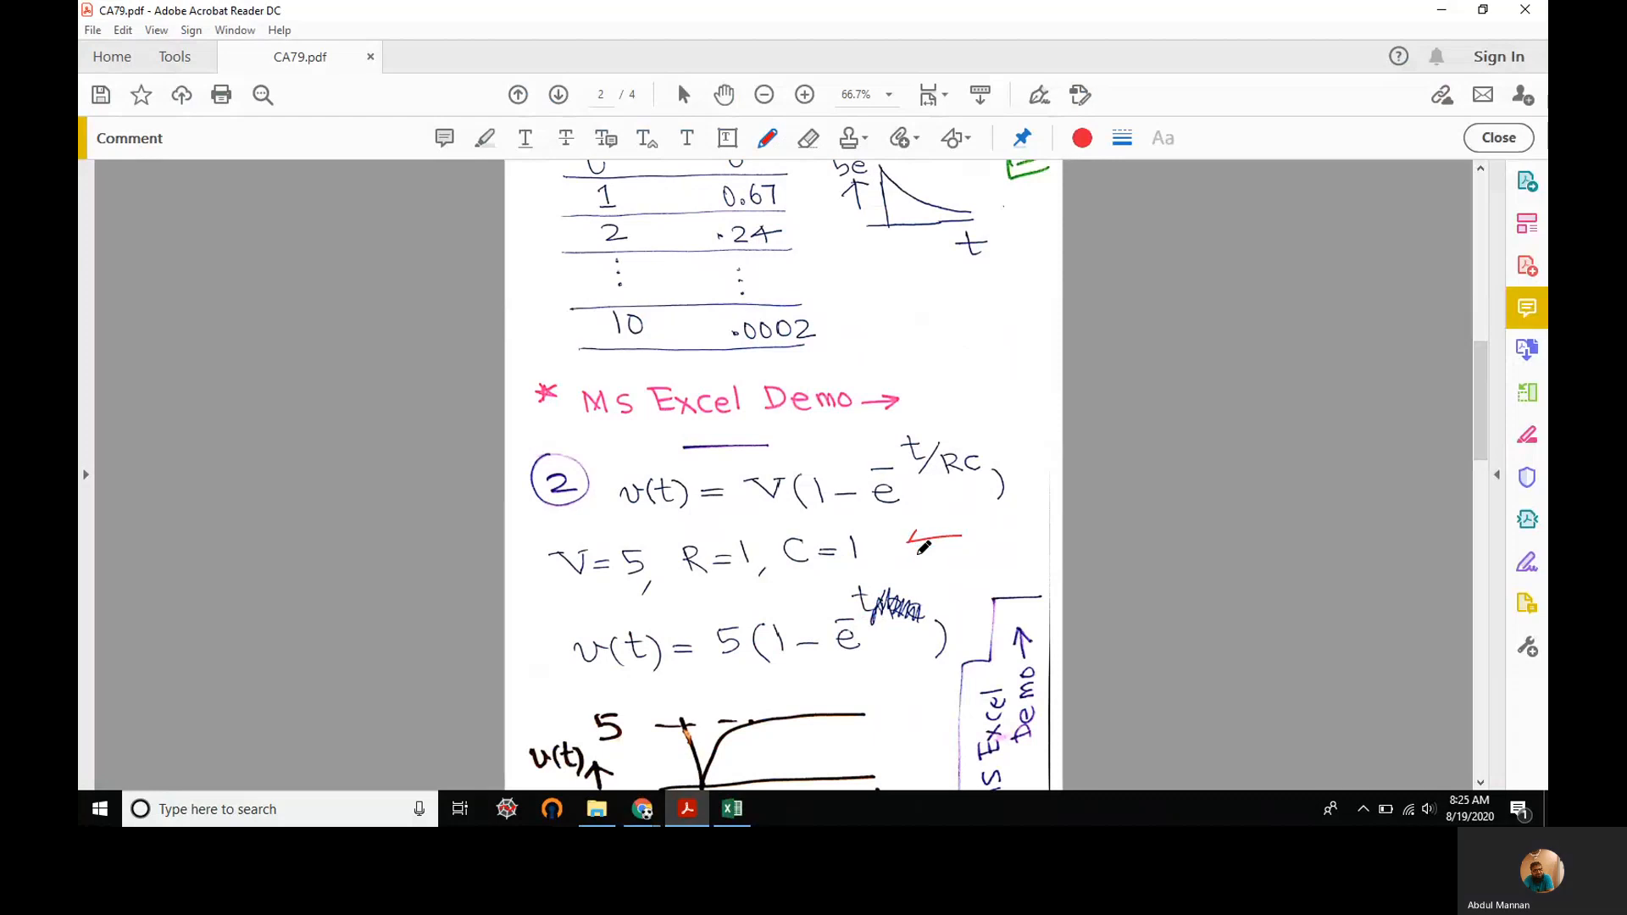
{"action": "left_click_drag", "start_coordinate": [911, 539], "coordinate": [925, 549]}
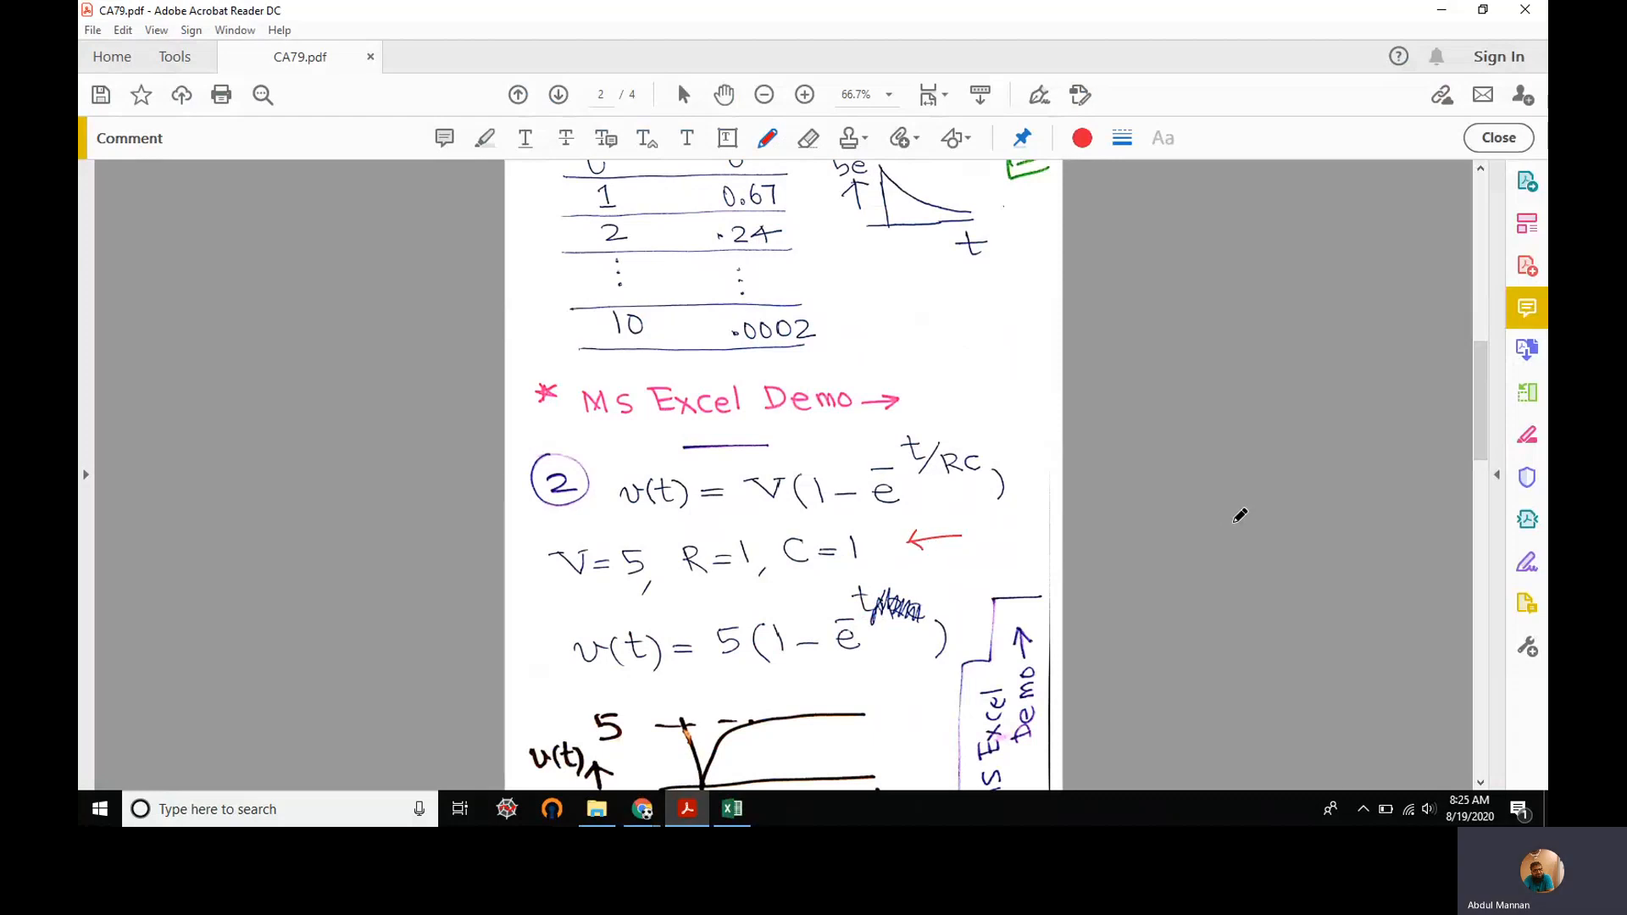
{"action": "scroll", "coordinate": [1464, 389], "scroll_direction": "down", "scroll_amount": 3}
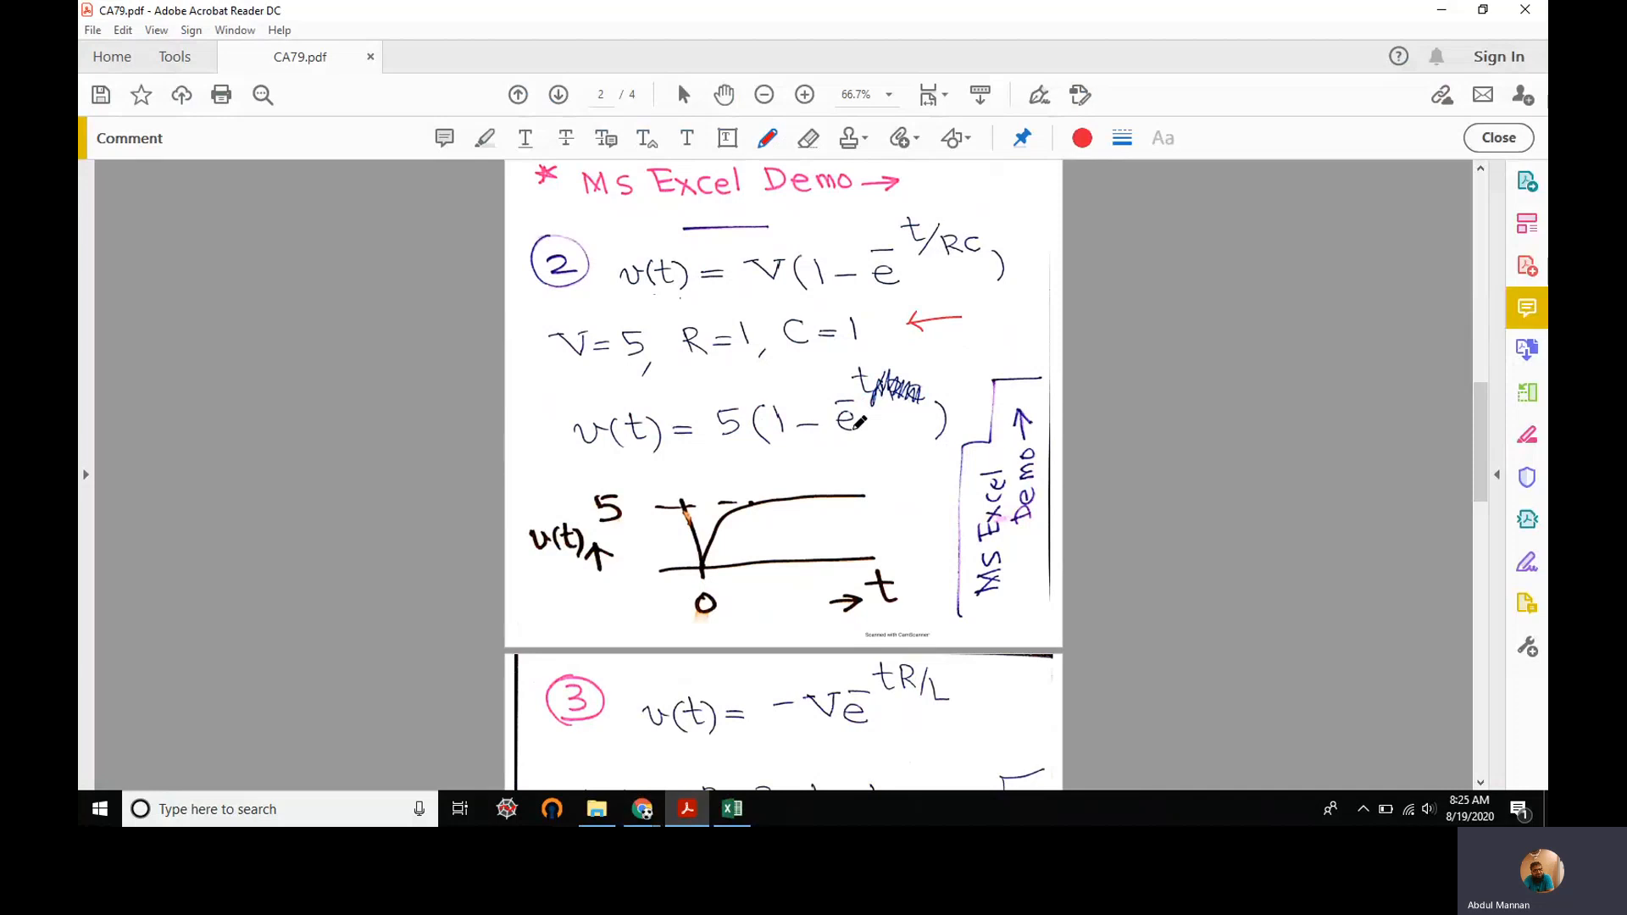
Switch to the 5(1-e^(-t)) sheet in Excel and zoom to the data in A1:B12.
{"action": "left_click", "coordinate": [734, 809]}
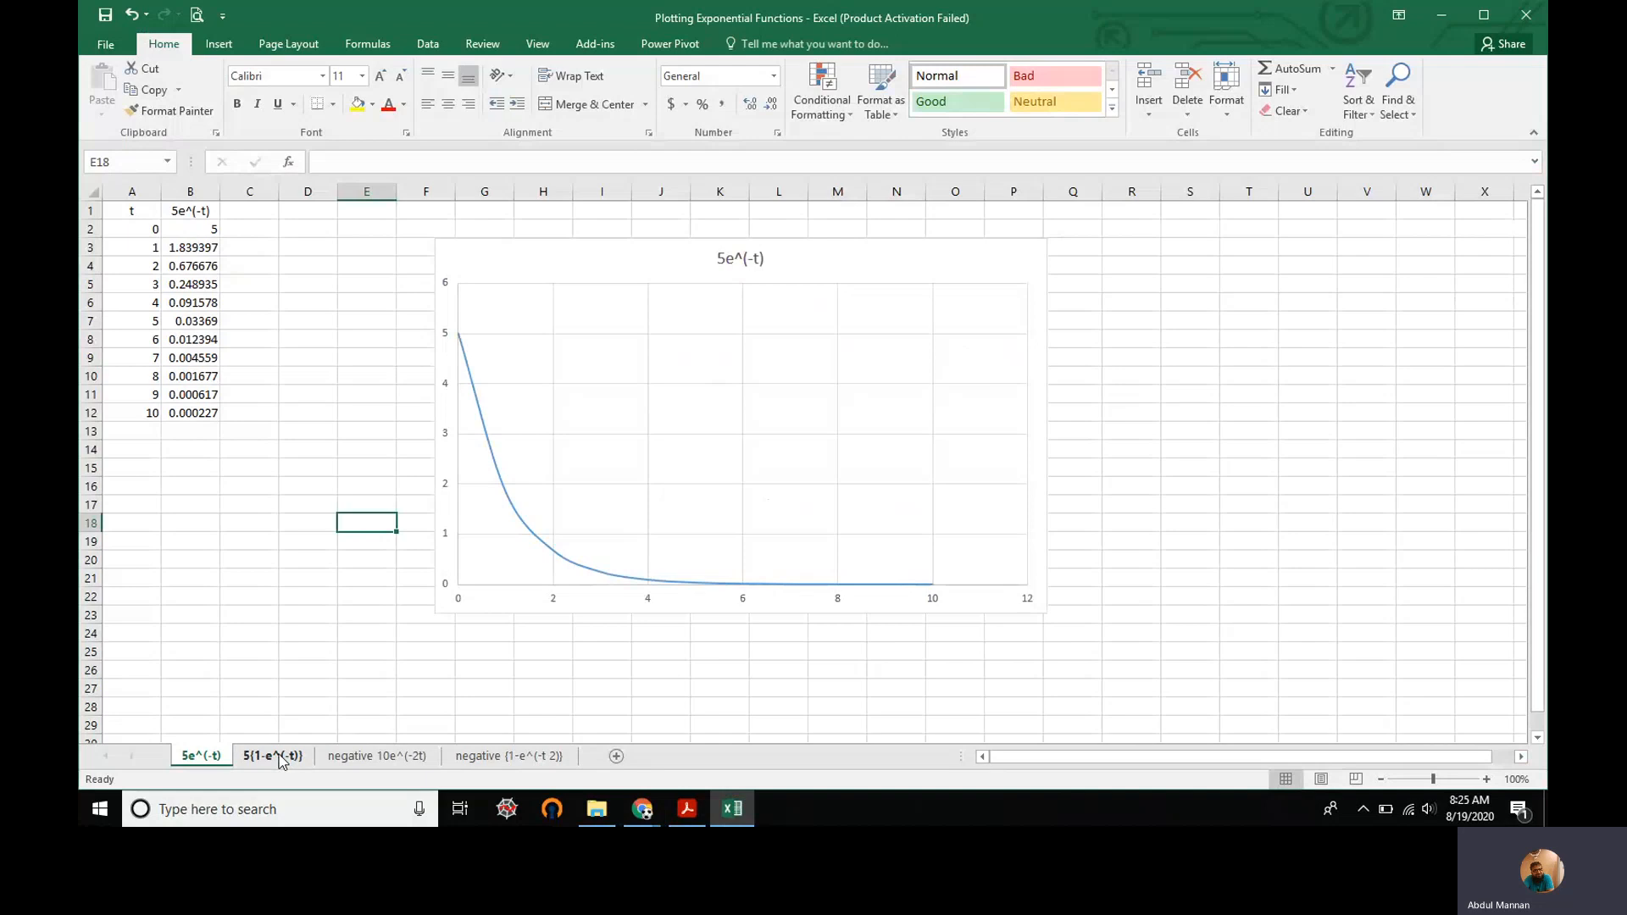
{"action": "left_click", "coordinate": [282, 757]}
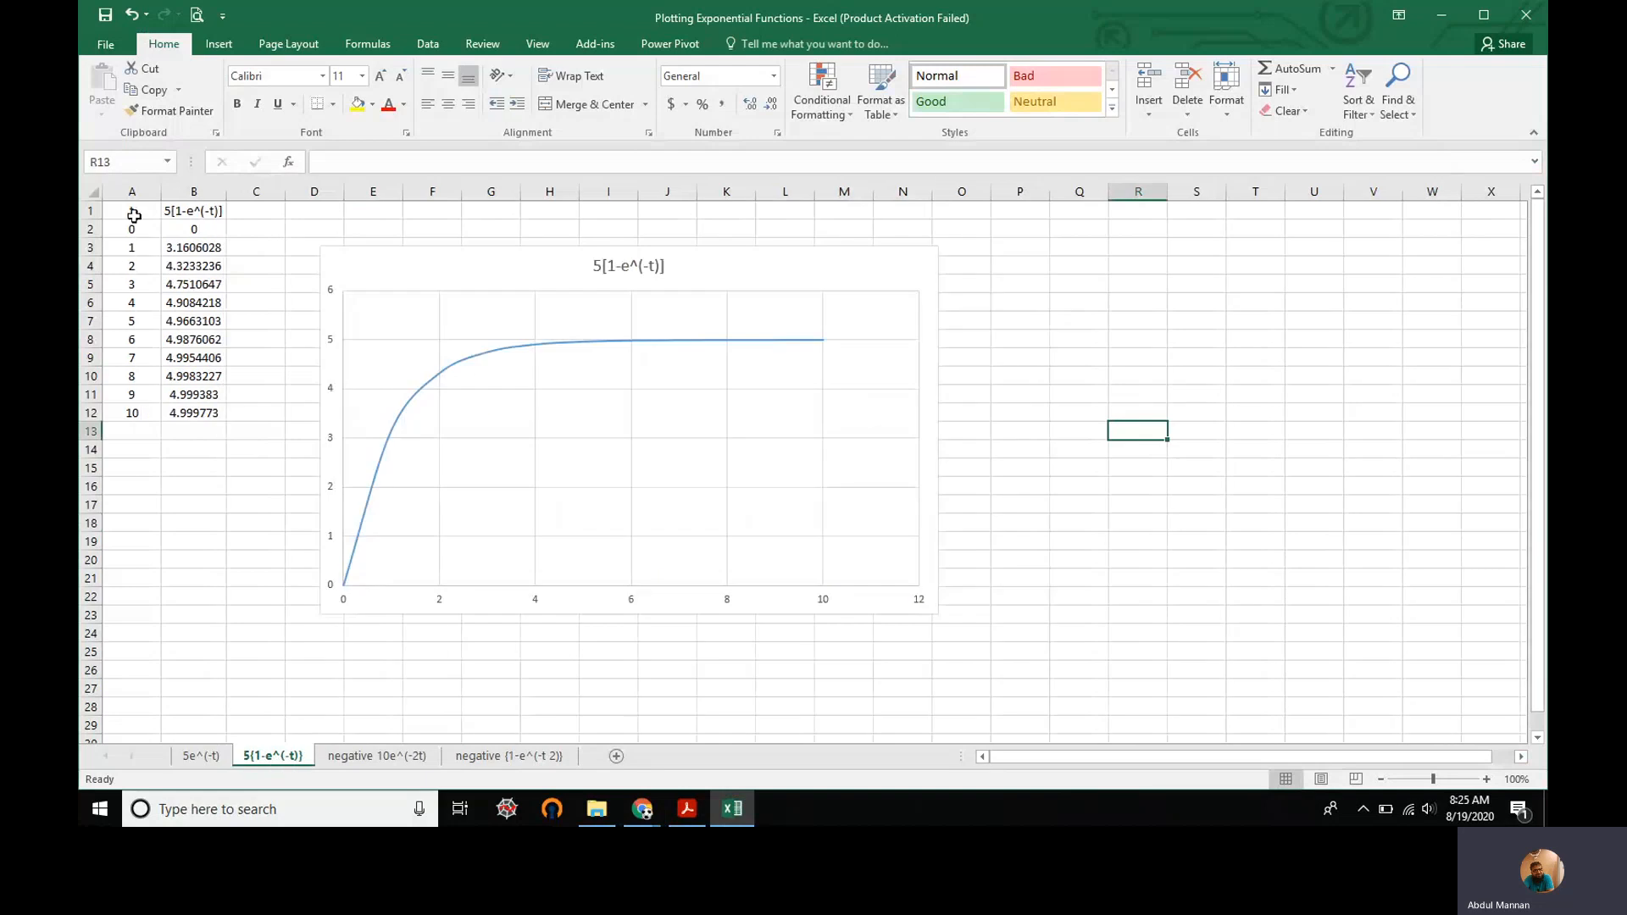
{"action": "left_click_drag", "start_coordinate": [135, 211], "coordinate": [223, 416]}
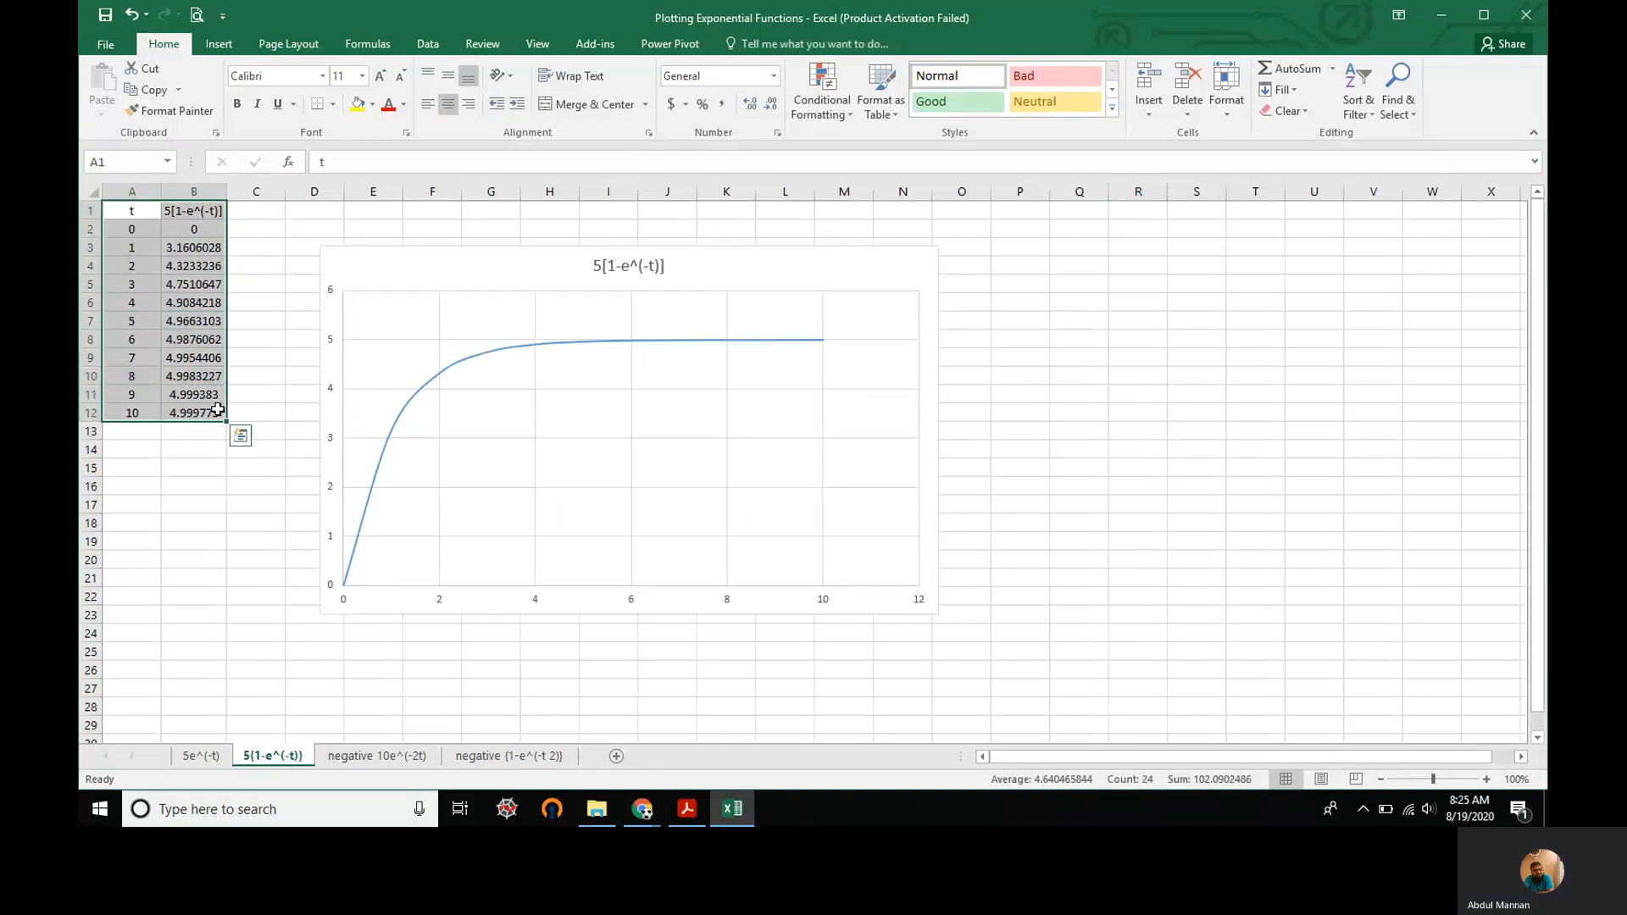
{"action": "left_click", "coordinate": [538, 44]}
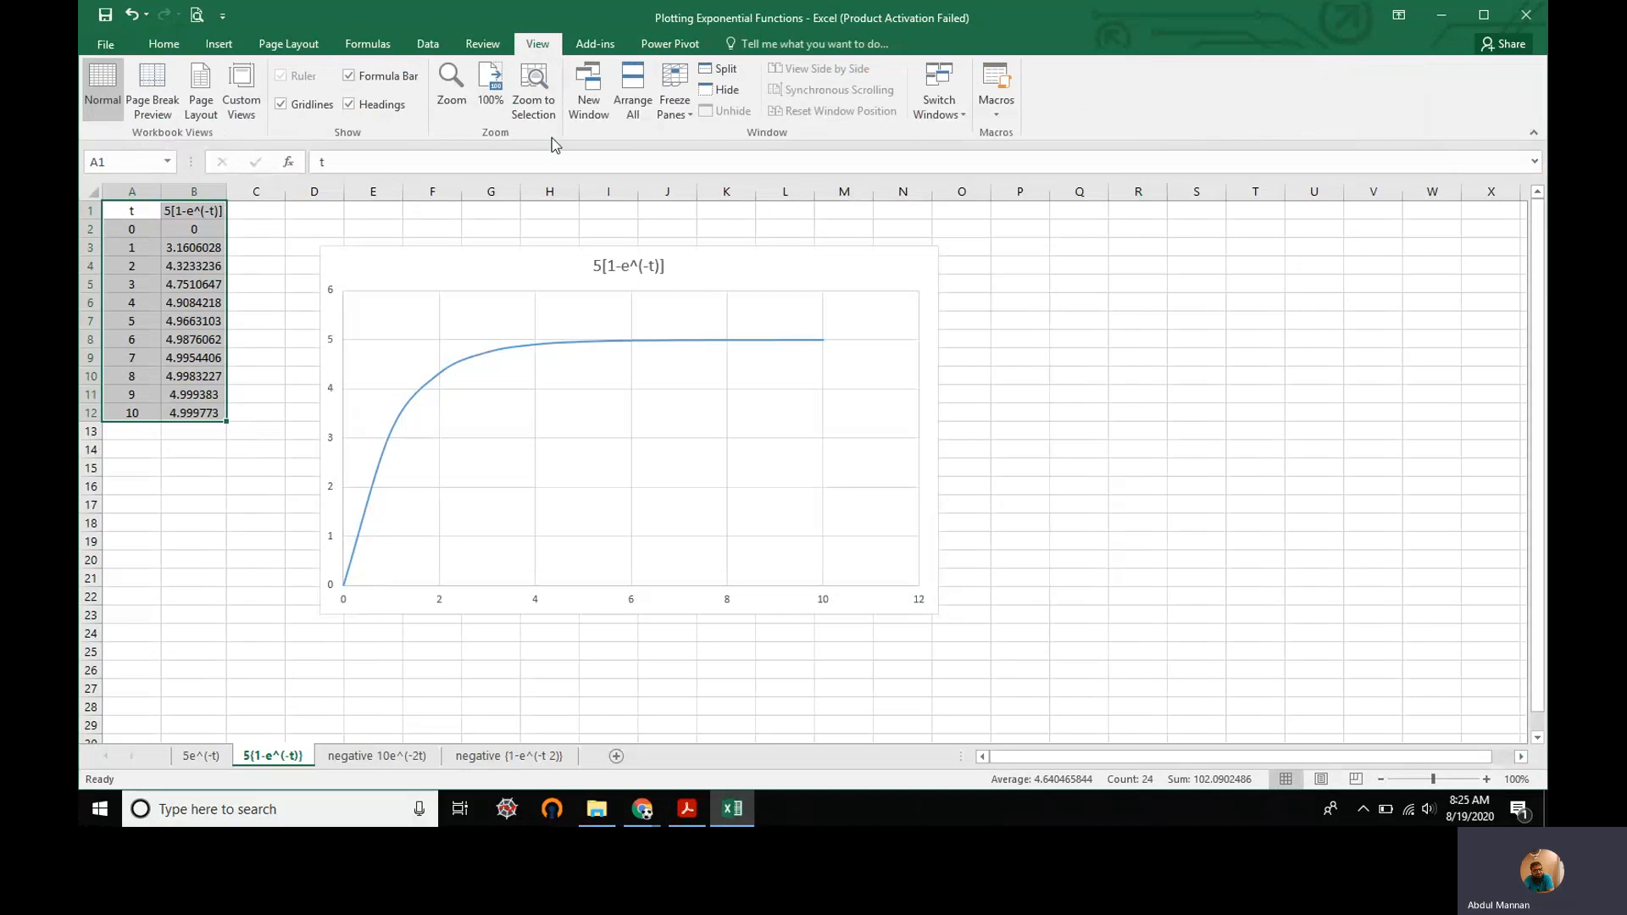
{"action": "left_click", "coordinate": [534, 105]}
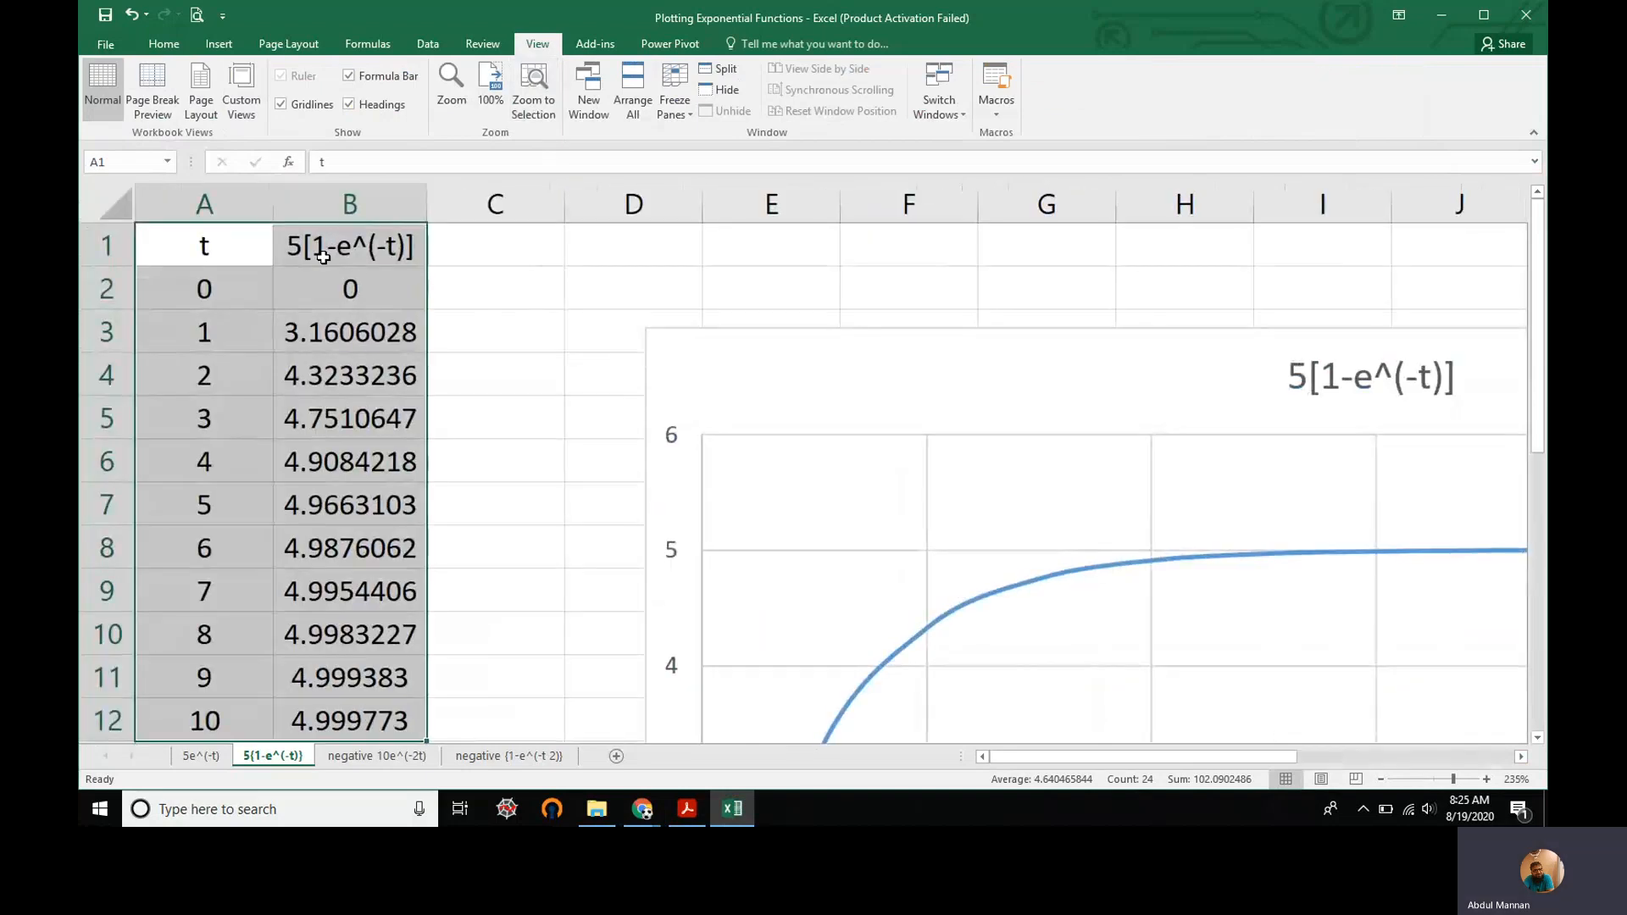
Review the 5[1-e^(-t)] formula in B2 and close it without changes.
{"action": "left_click", "coordinate": [386, 283]}
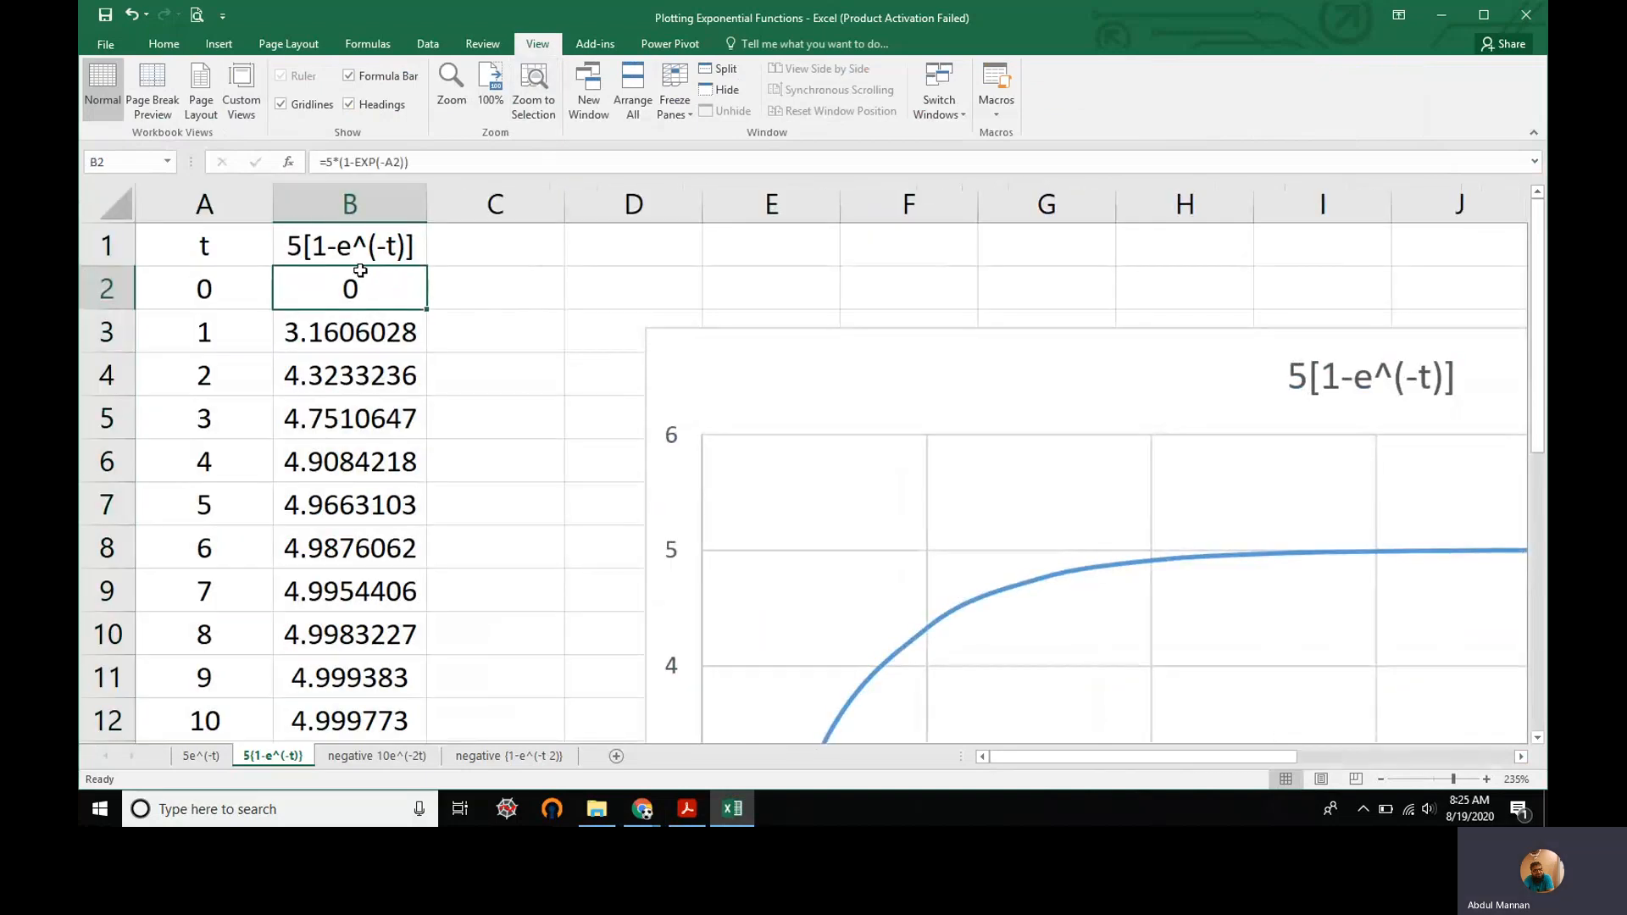
{"action": "double_click", "coordinate": [363, 282]}
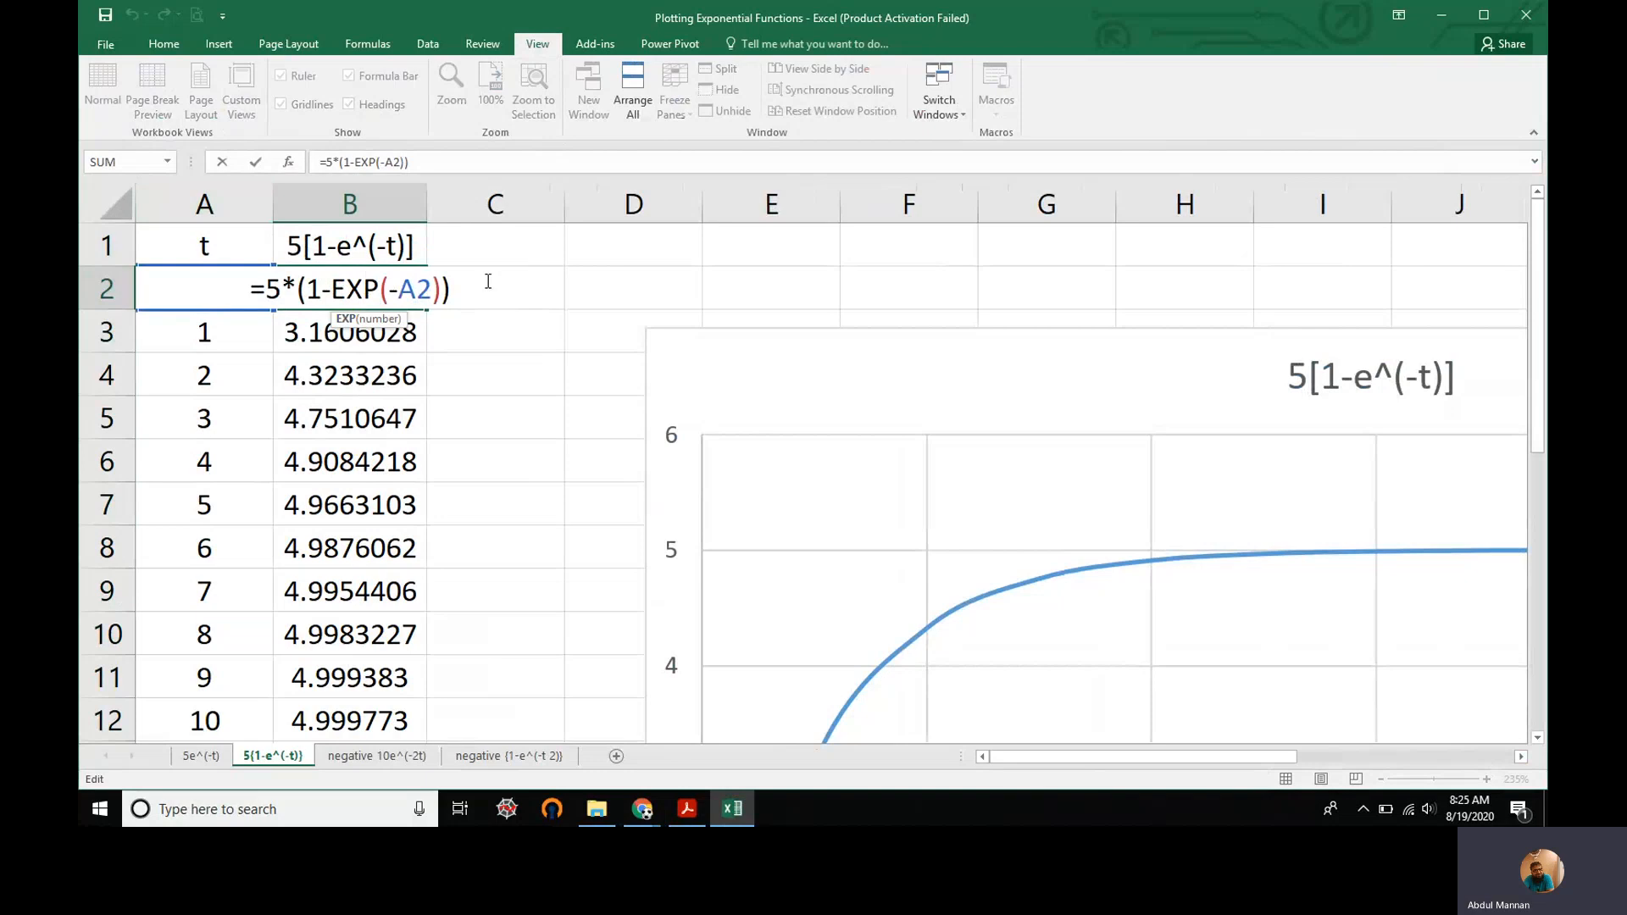
{"action": "key", "text": "Return"}
Fill the 5[1-e^(-t)] formula from B2 down through B12.
{"action": "left_click", "coordinate": [397, 290]}
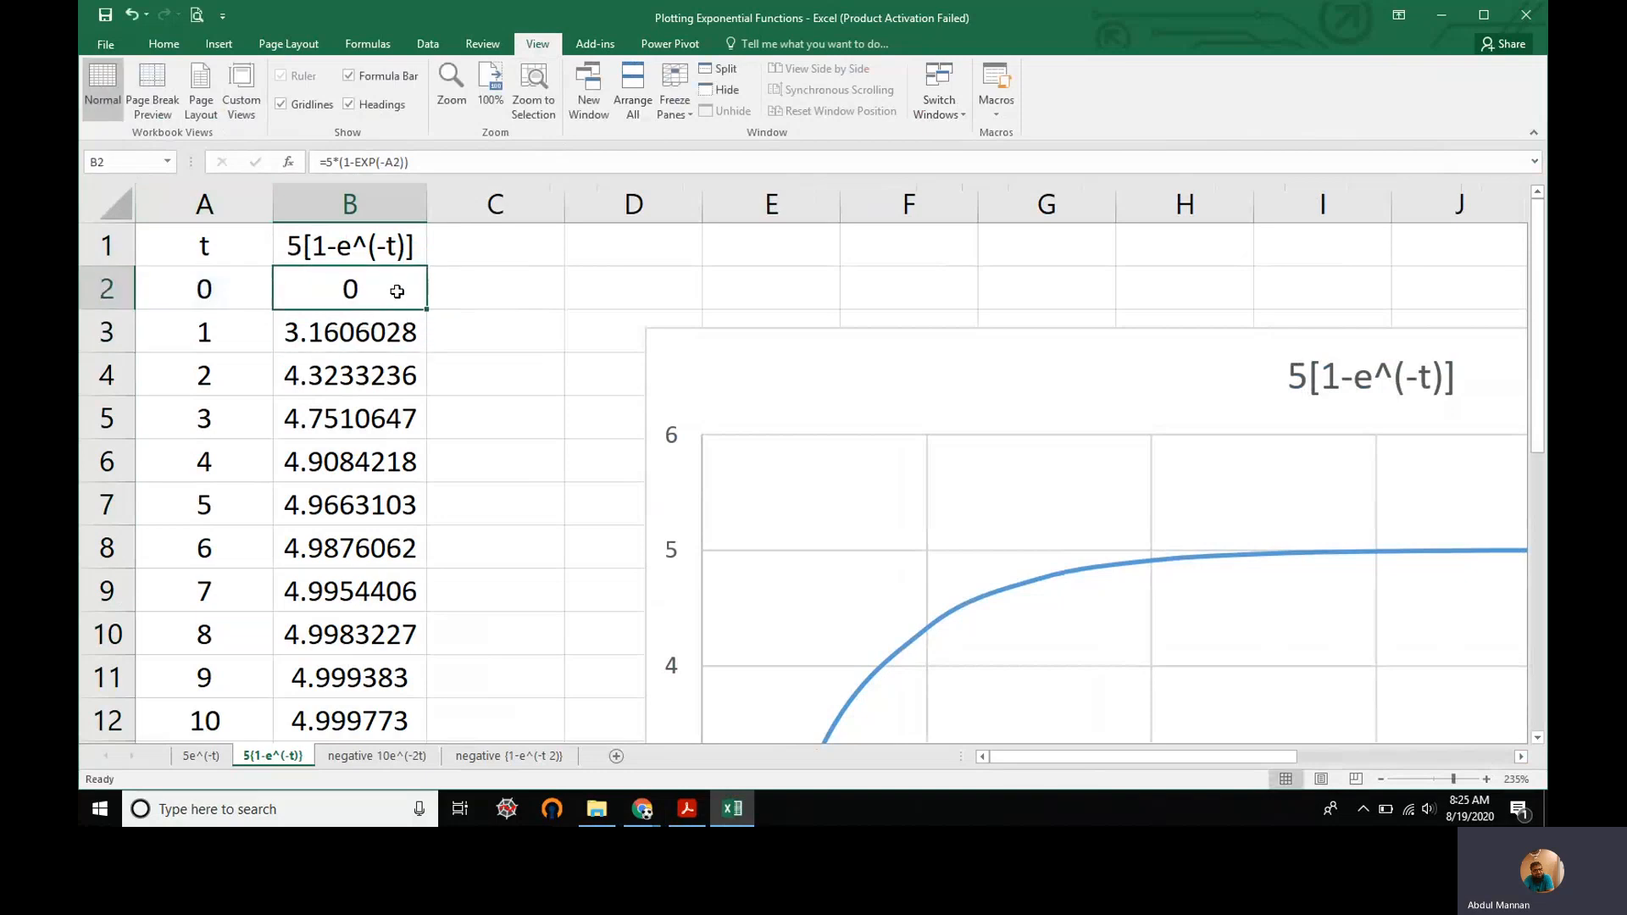
{"action": "left_click_drag", "start_coordinate": [427, 312], "coordinate": [421, 721]}
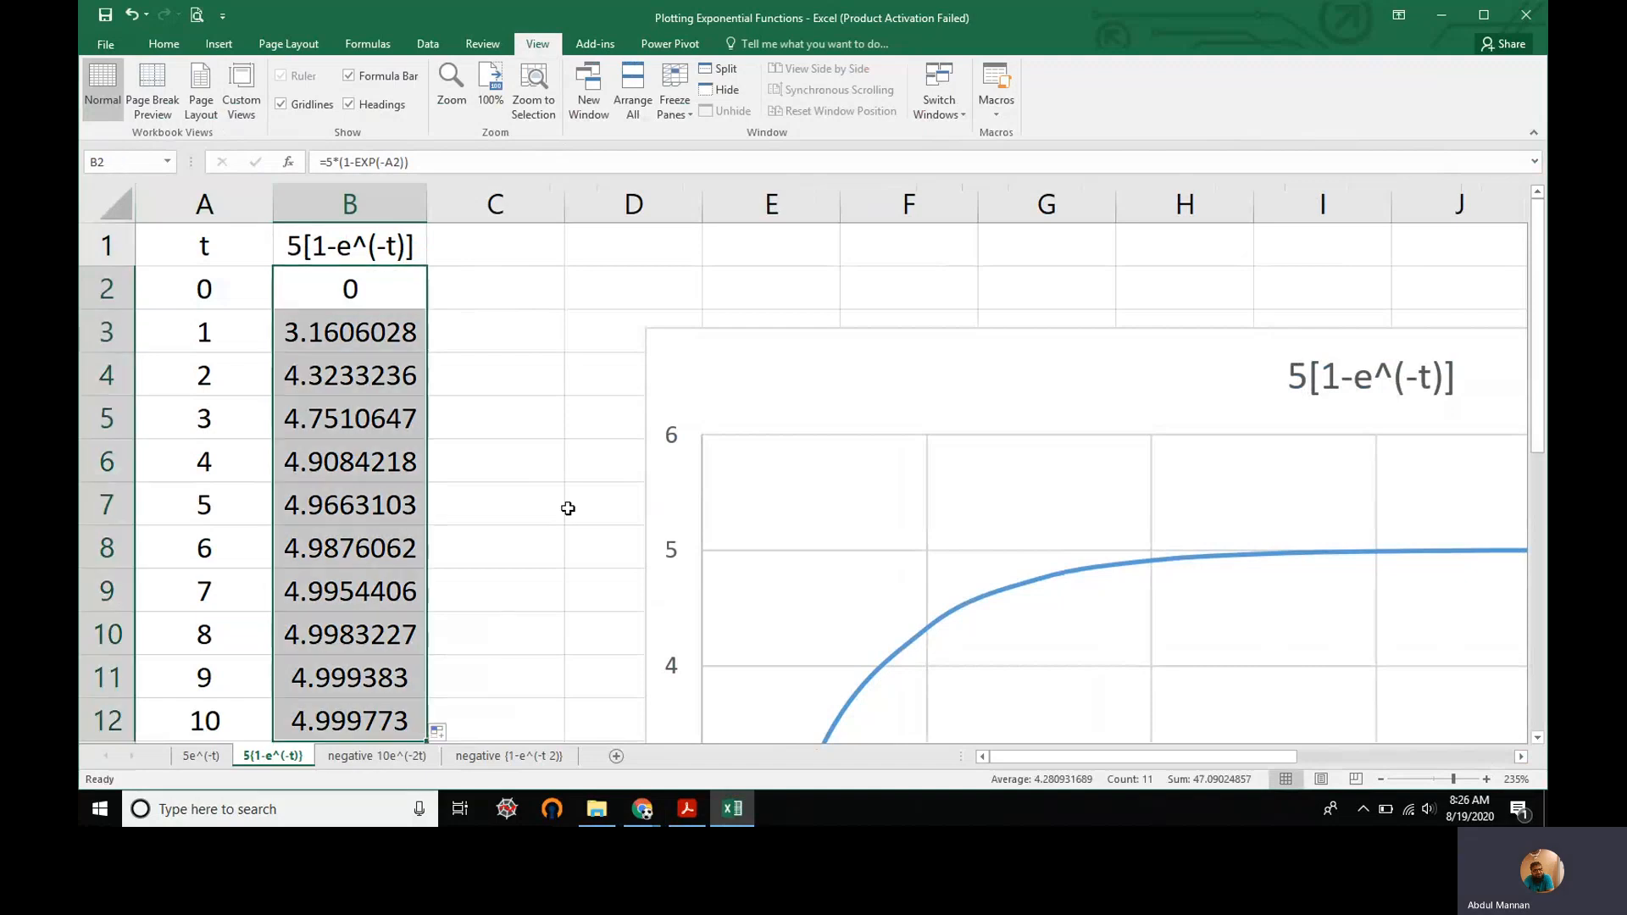
{"action": "left_click", "coordinate": [534, 506]}
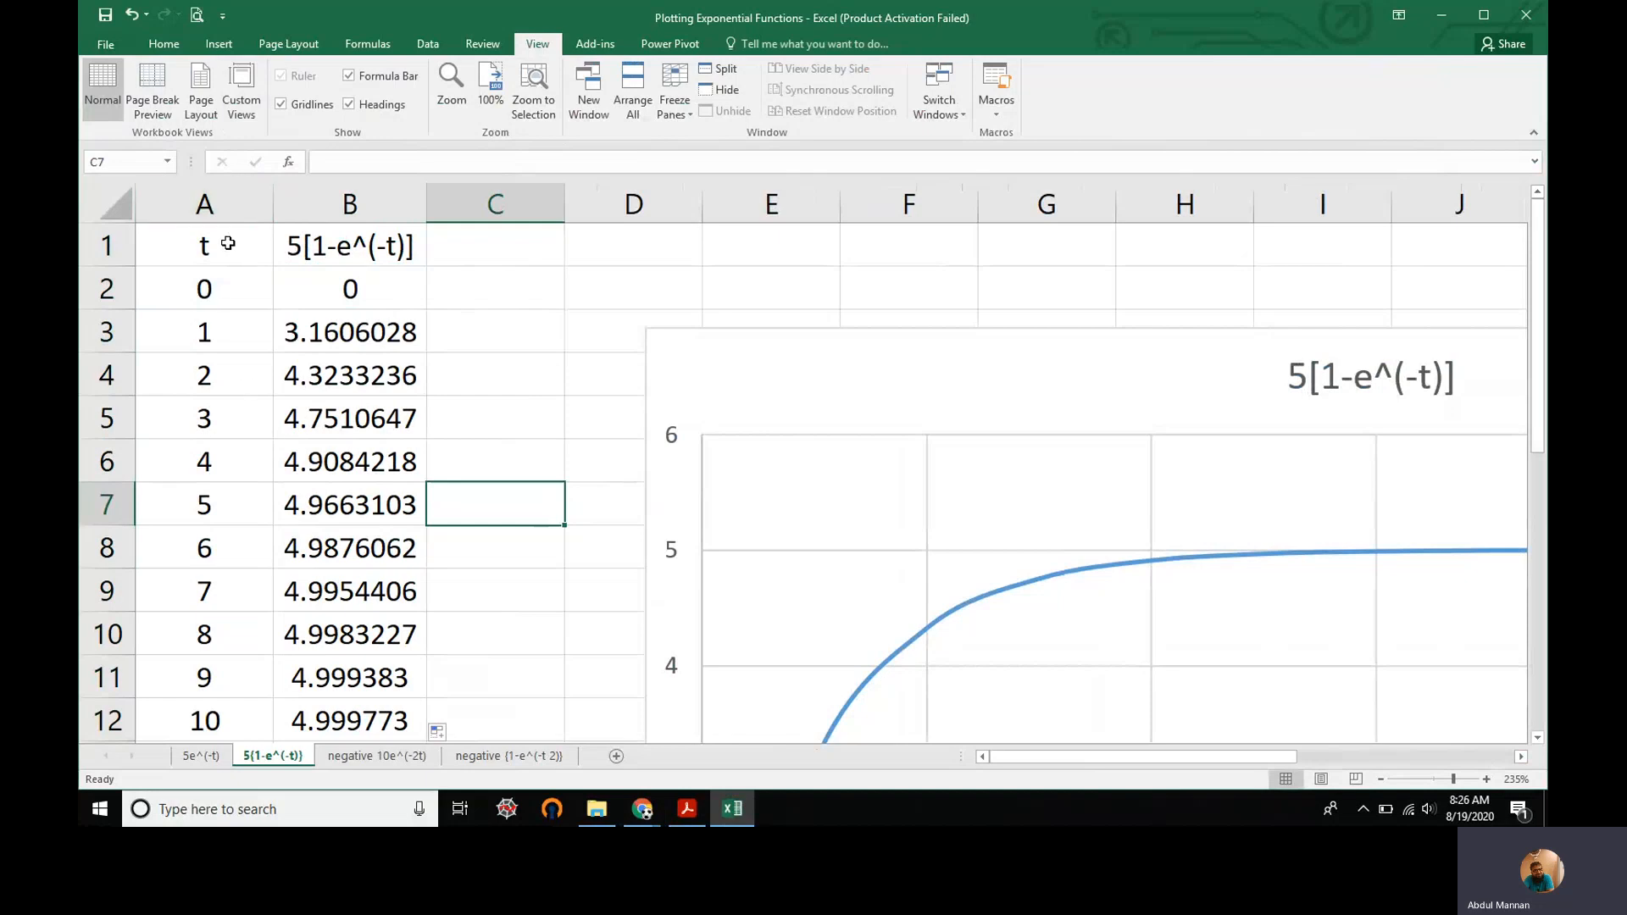
Preview a scatter chart of the t and 5[1-e^(-t)] data in A1:B12 without inserting it.
{"action": "left_click_drag", "start_coordinate": [227, 244], "coordinate": [337, 720]}
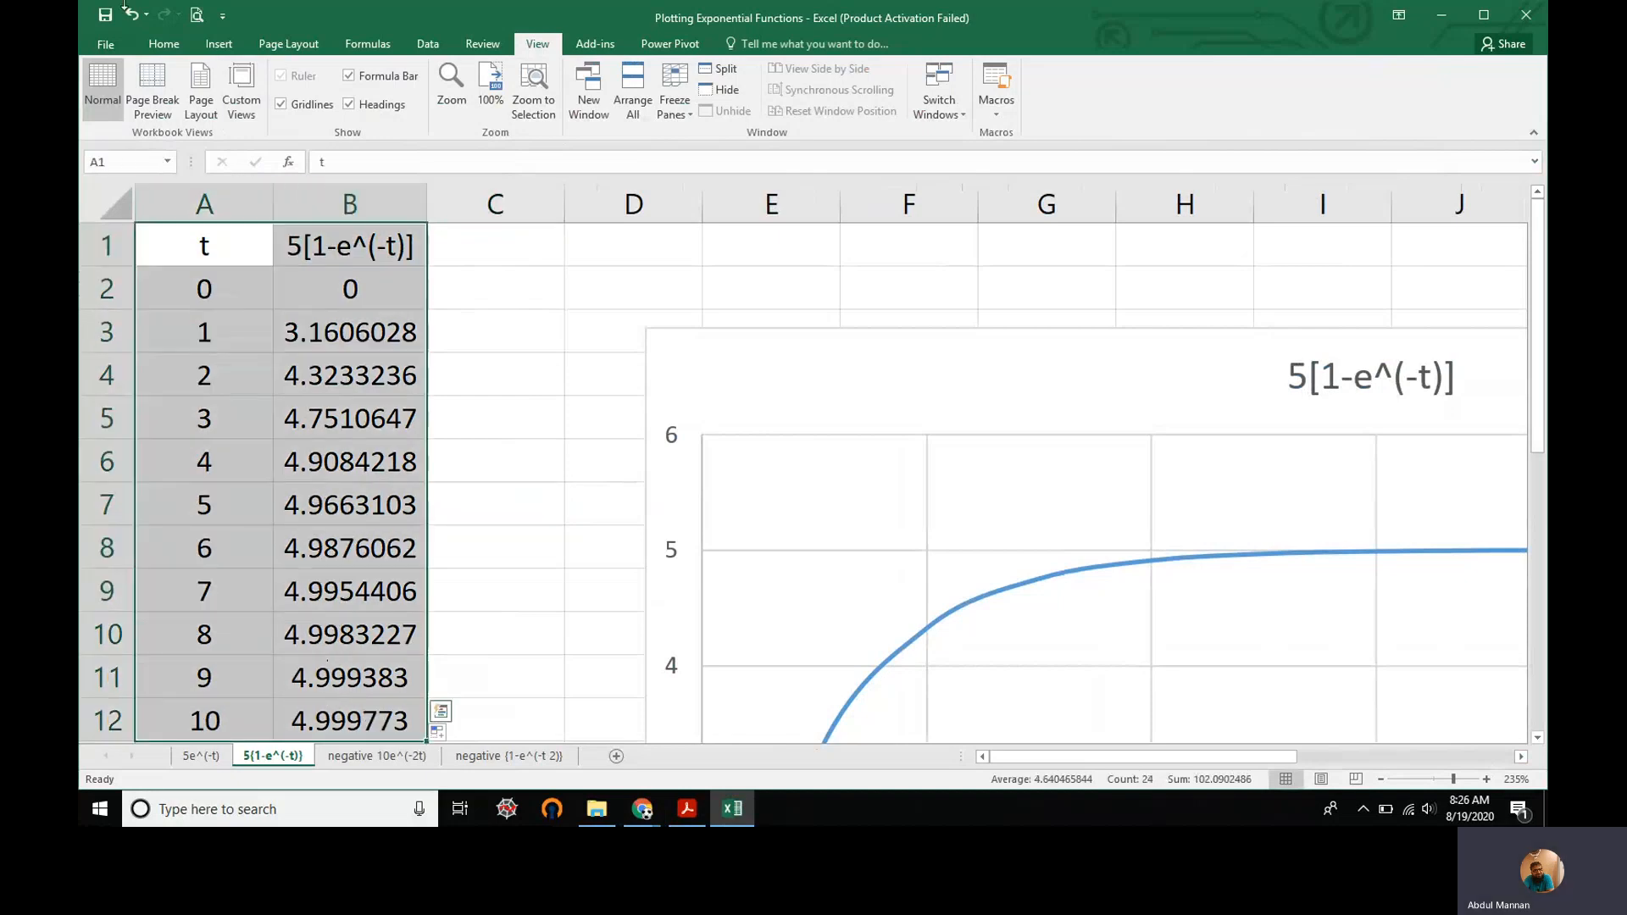
{"action": "left_click", "coordinate": [219, 44]}
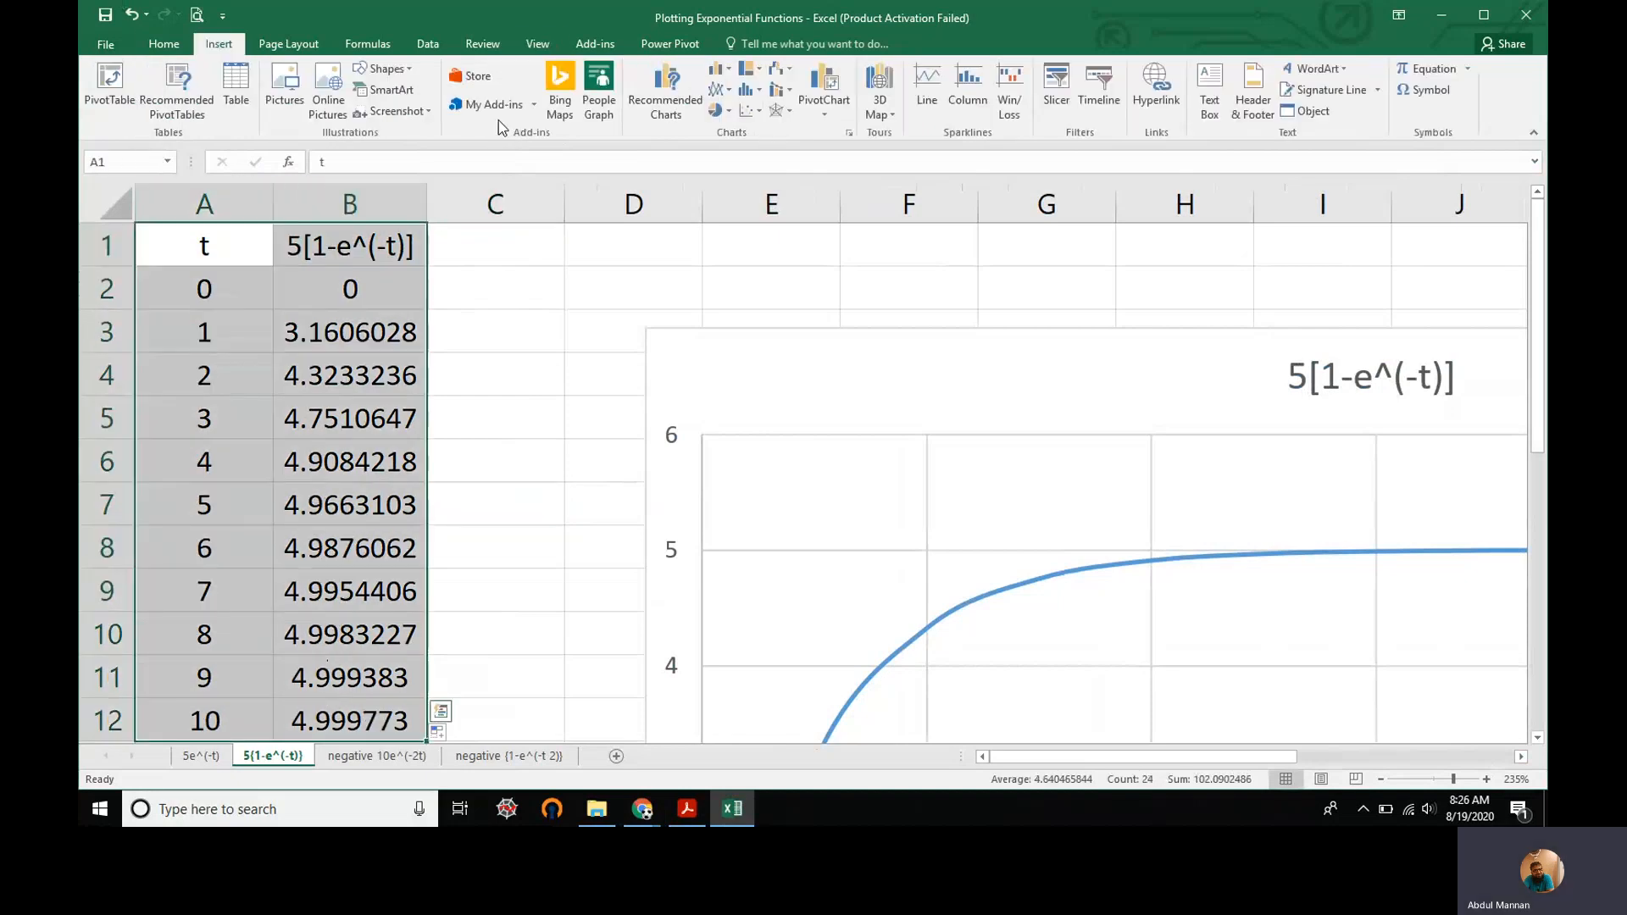
{"action": "left_click", "coordinate": [761, 114]}
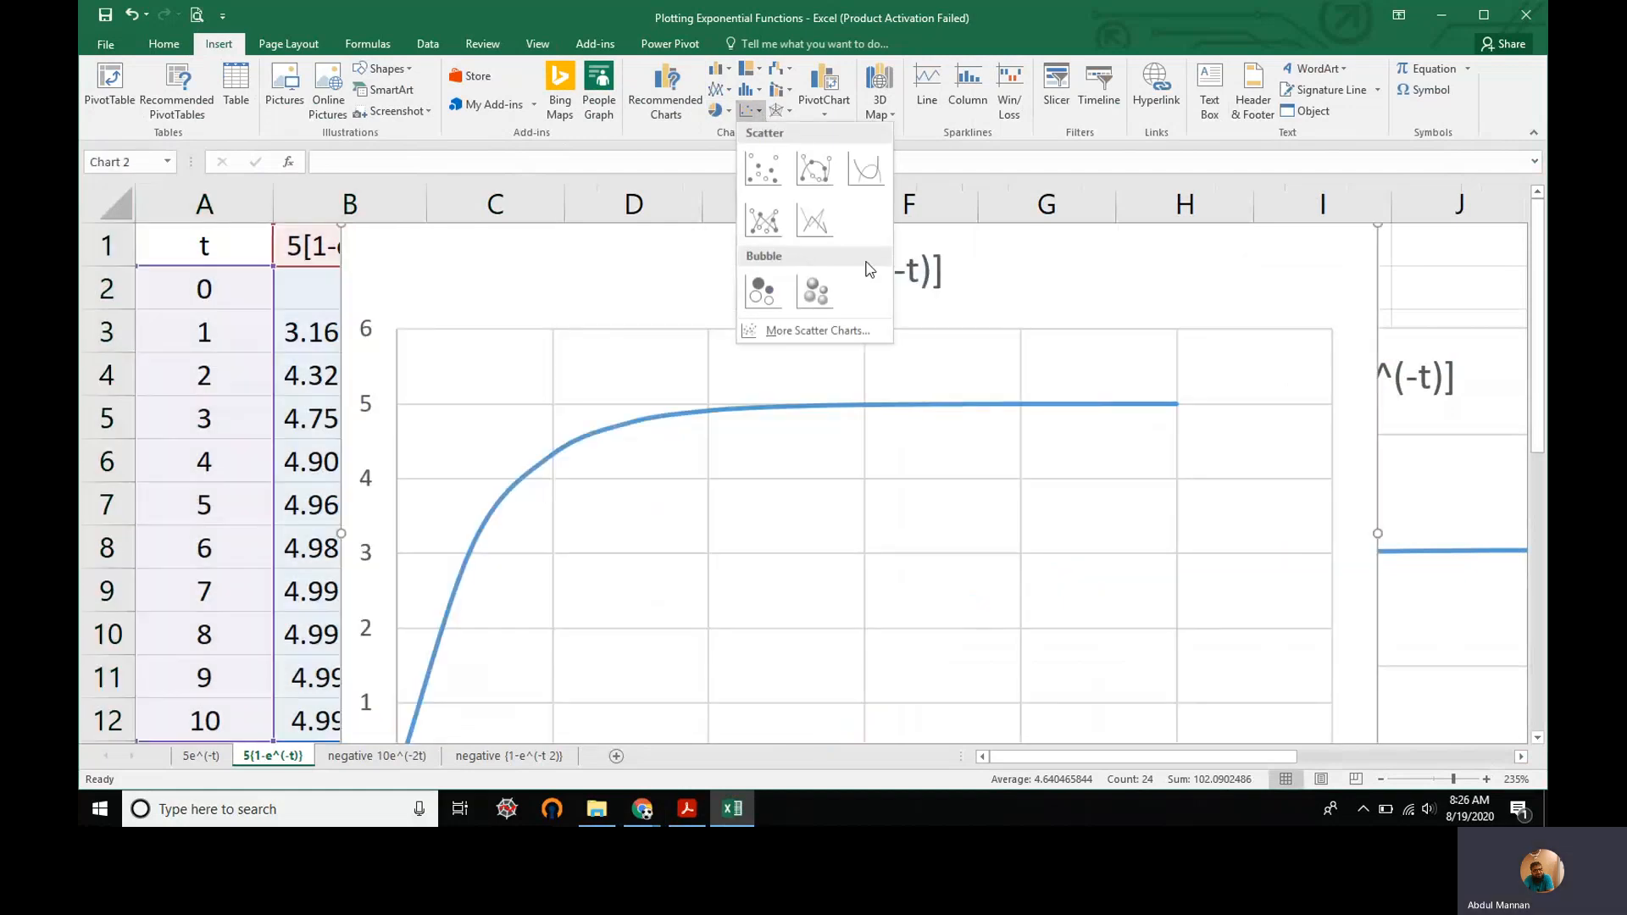
{"action": "left_click", "coordinate": [1300, 458]}
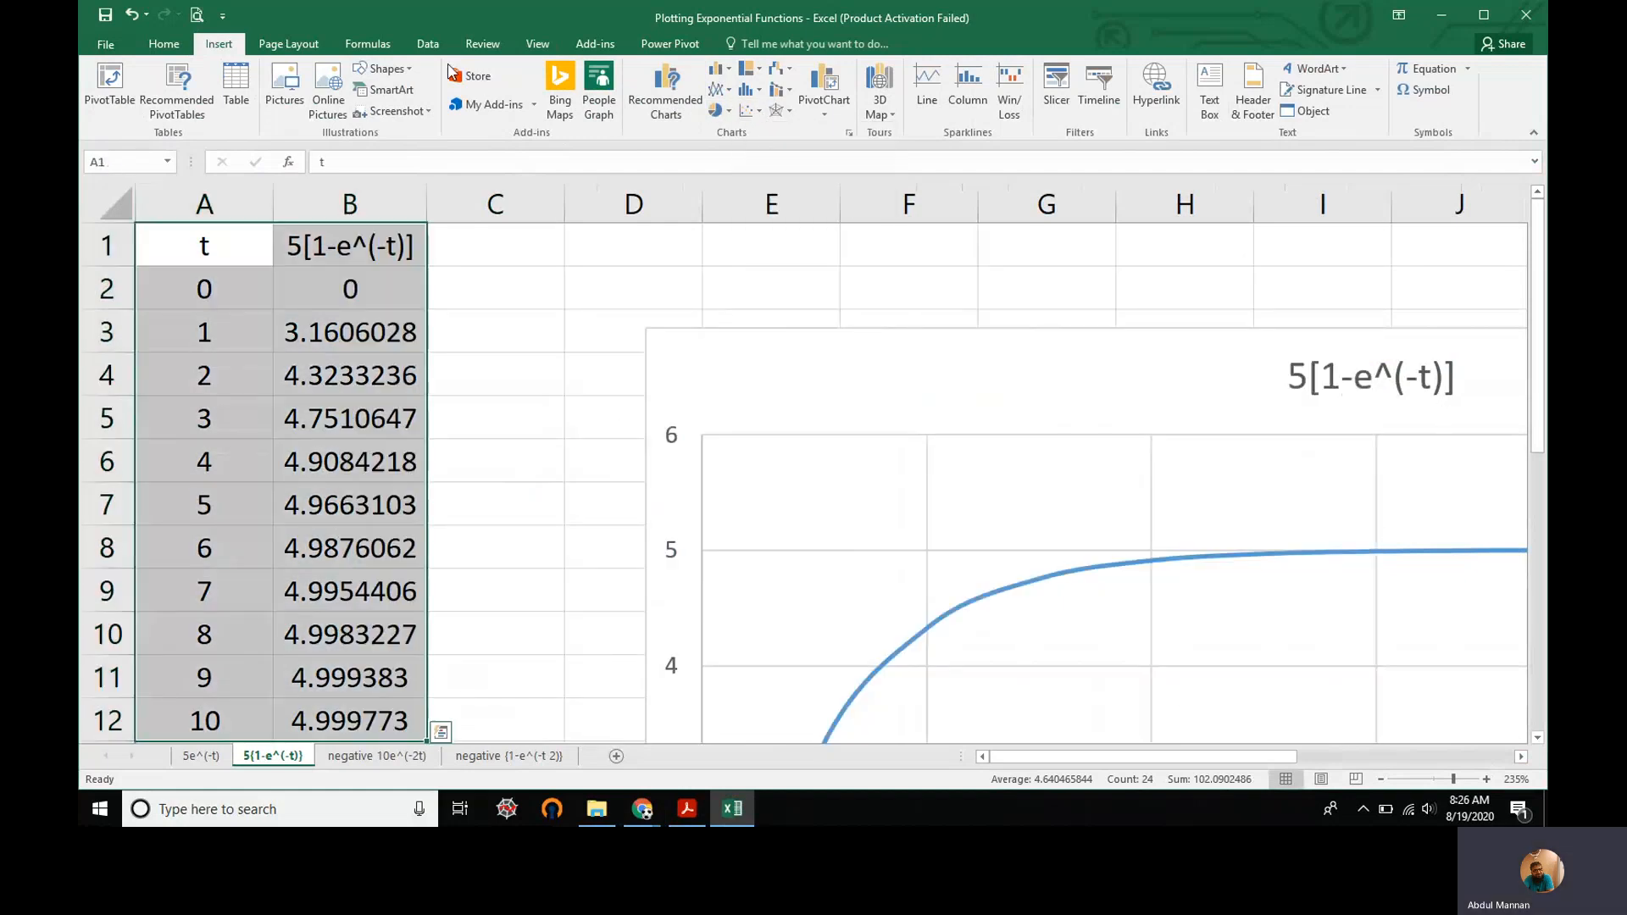
Return the 5(1-e^(-t)) worksheet to 100% zoom and clear the table selection to view the whole chart.
{"action": "left_click", "coordinate": [537, 45]}
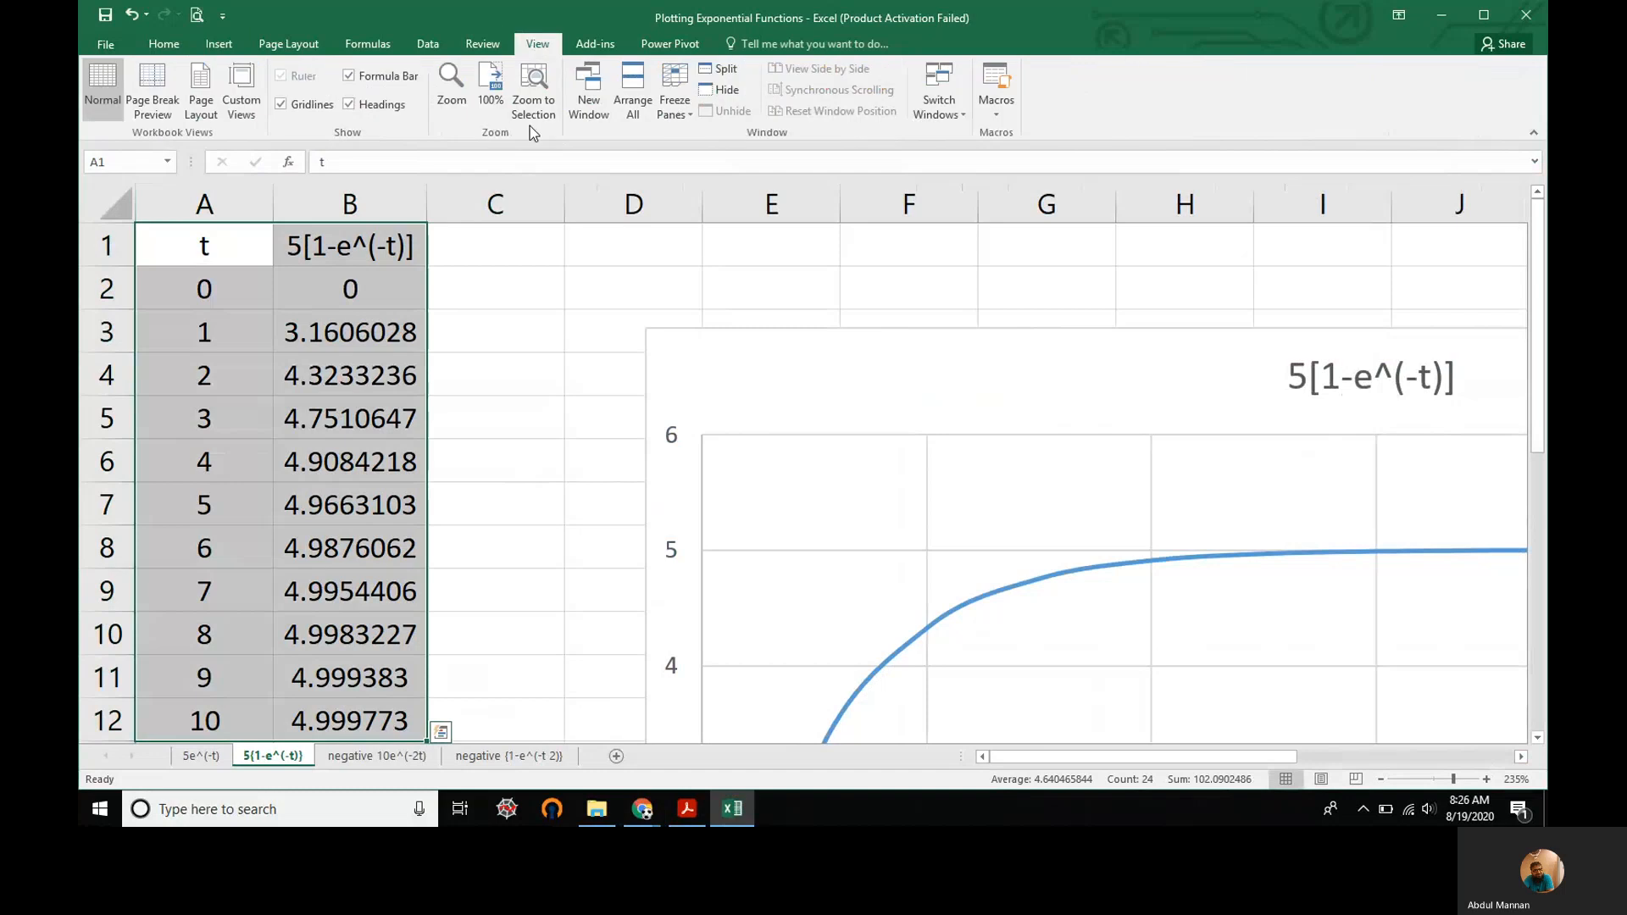
{"action": "left_click", "coordinate": [488, 105]}
{"action": "left_click", "coordinate": [1129, 482]}
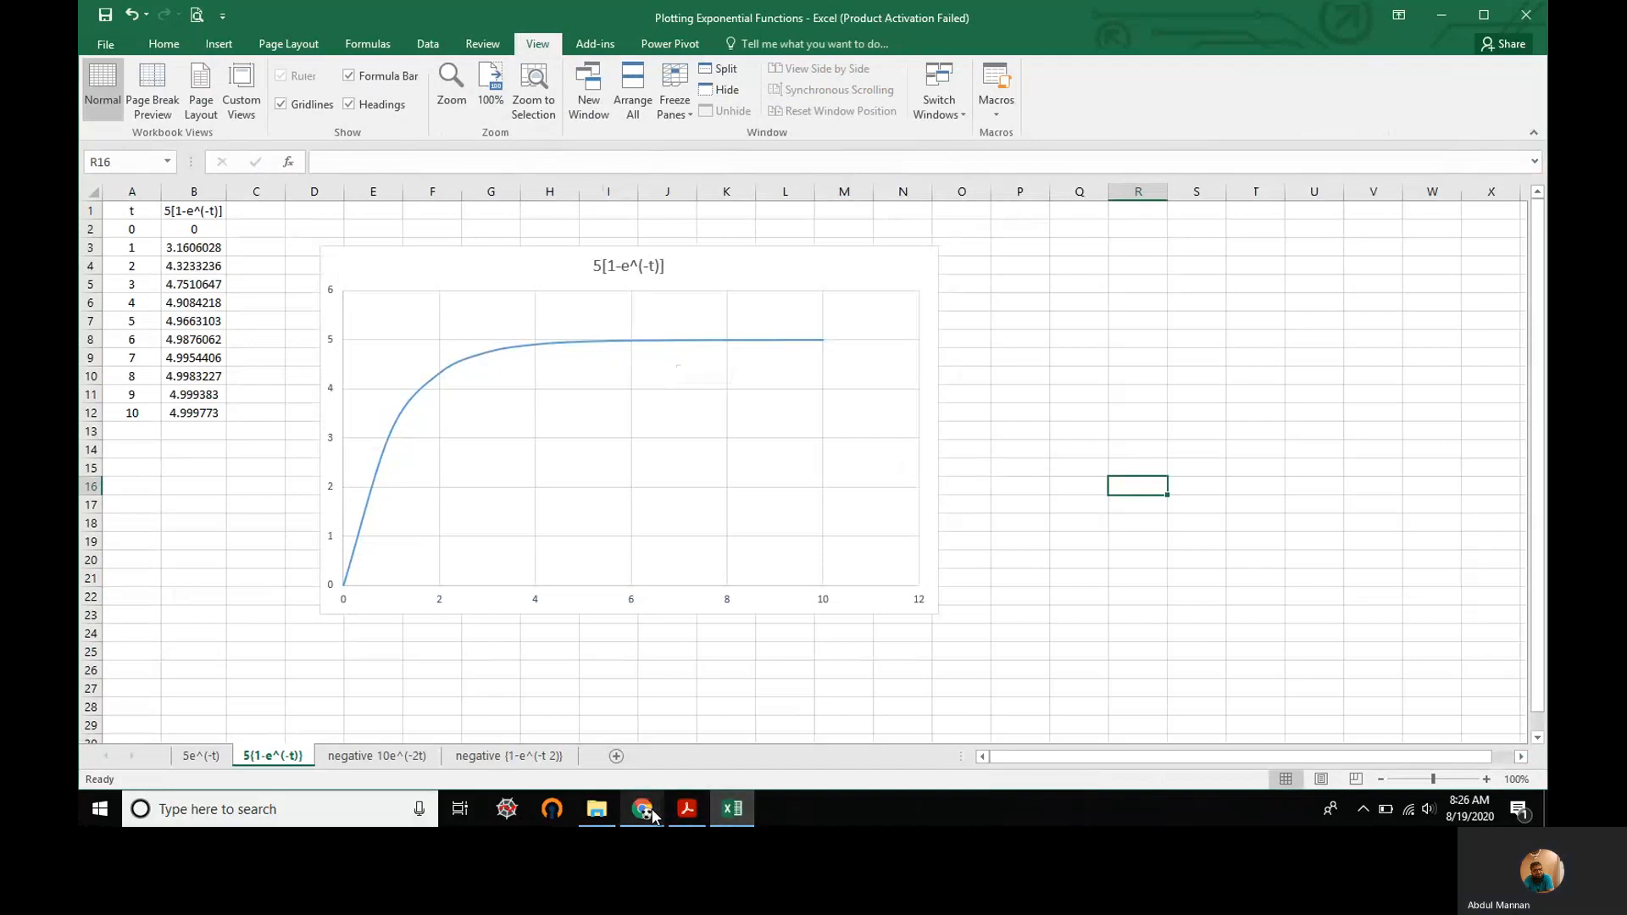
Switch to CA79.pdf in Adobe Acrobat Reader and read example 3, v(t) = -Ve^(-tR/L) with V=10, R=2, L=1.
{"action": "left_click", "coordinate": [687, 809]}
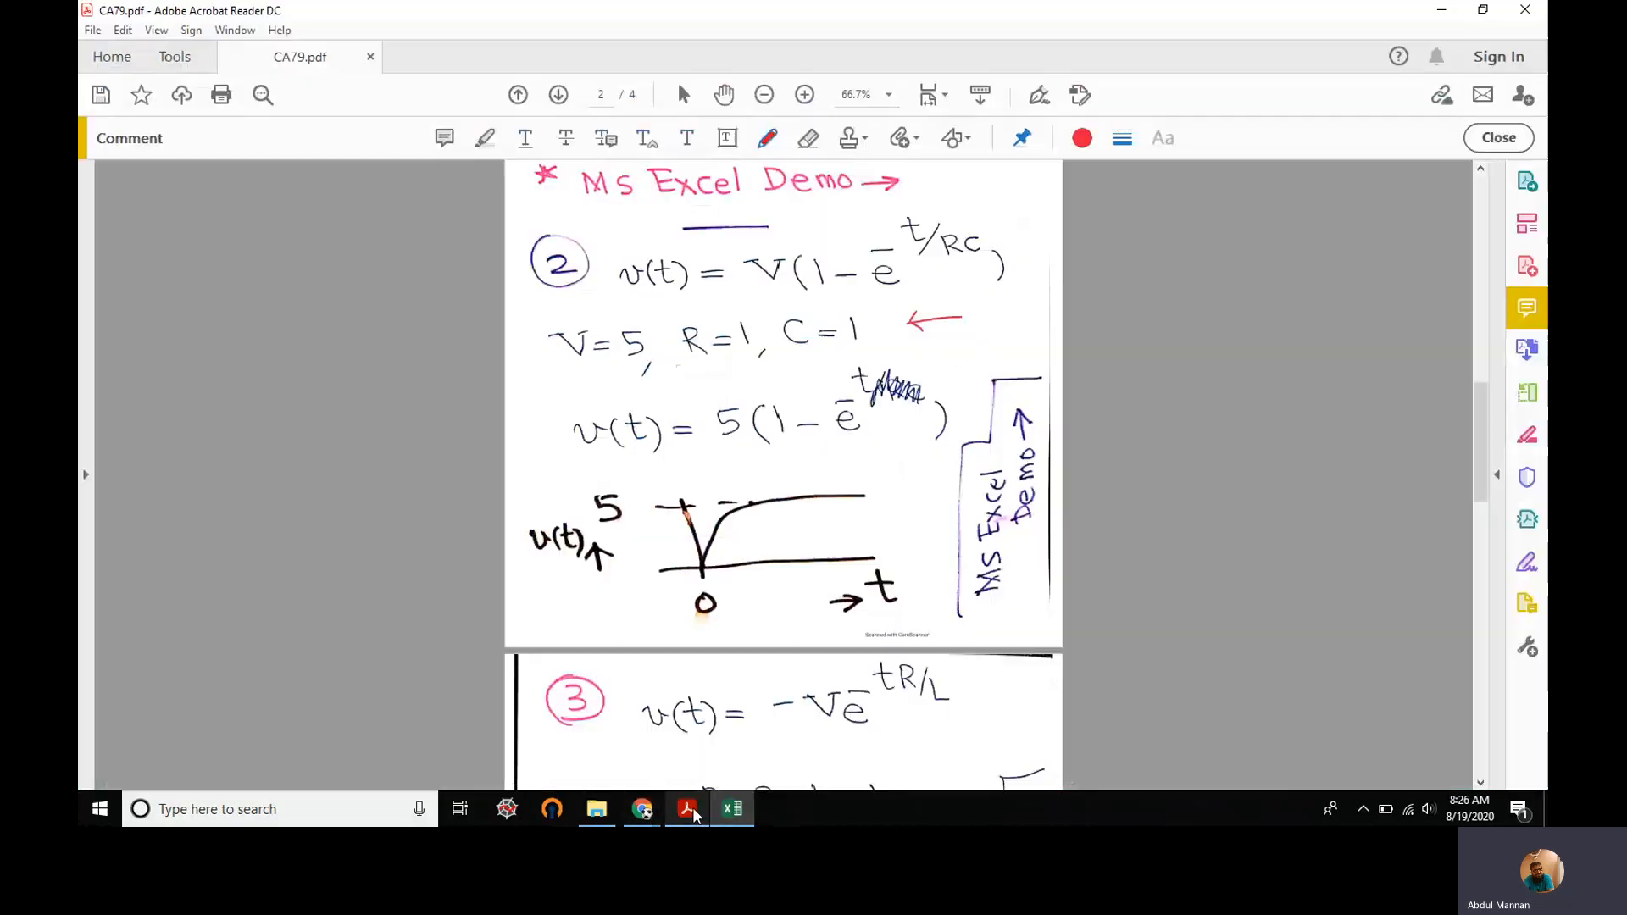
{"action": "scroll", "coordinate": [1495, 488], "scroll_direction": "down", "scroll_amount": 5}
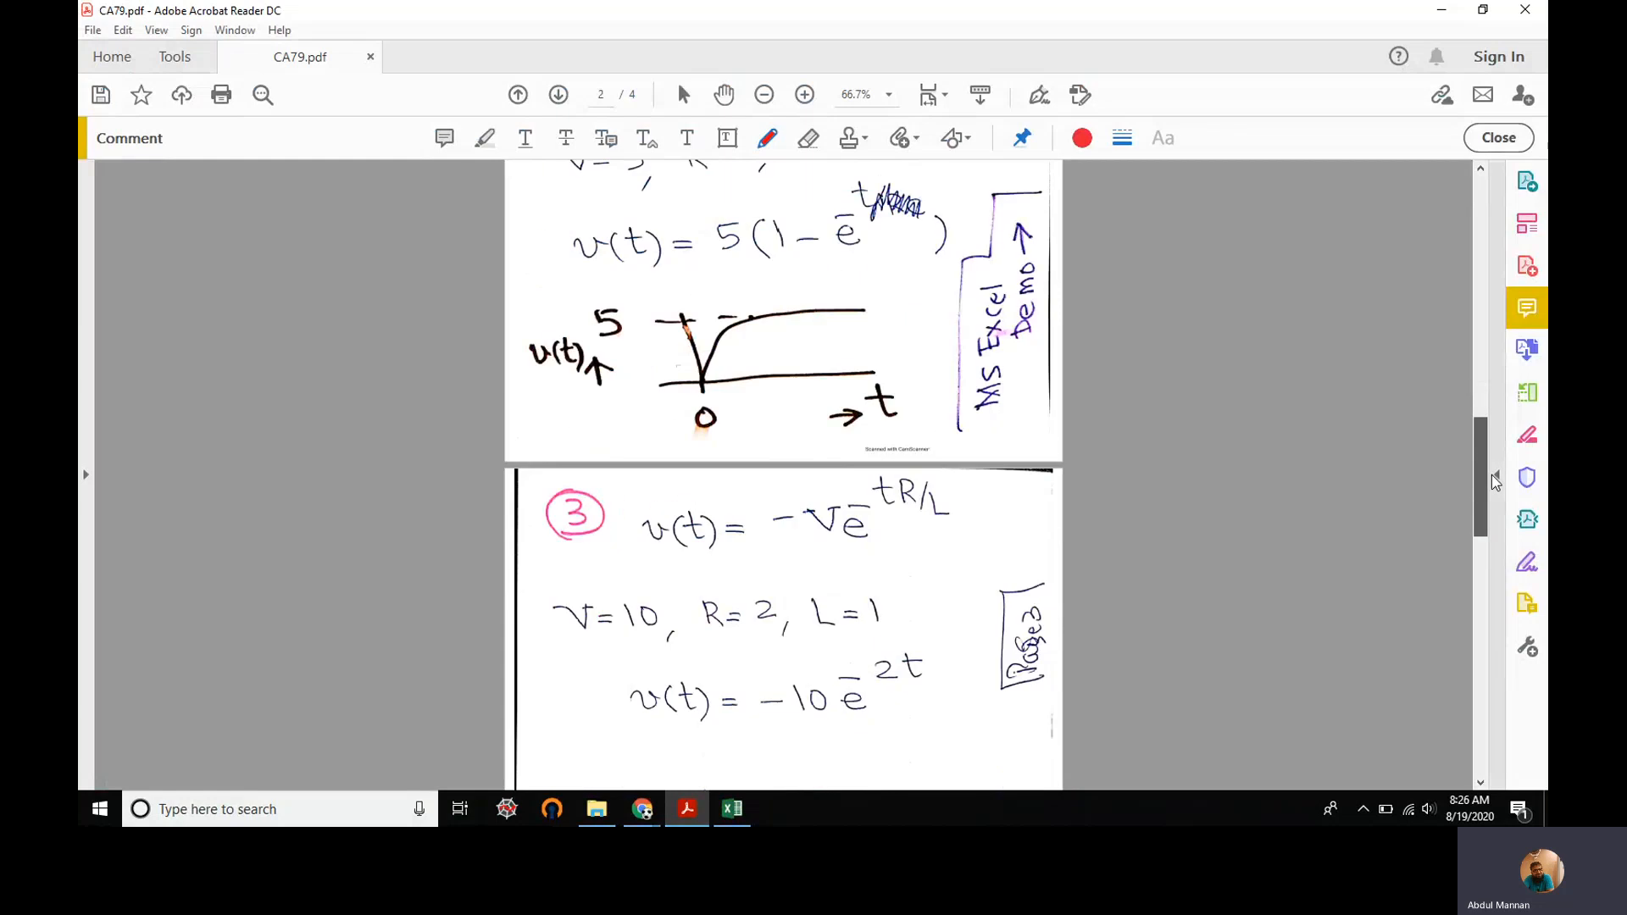
{"action": "scroll", "coordinate": [1495, 488], "scroll_direction": "down", "scroll_amount": 2}
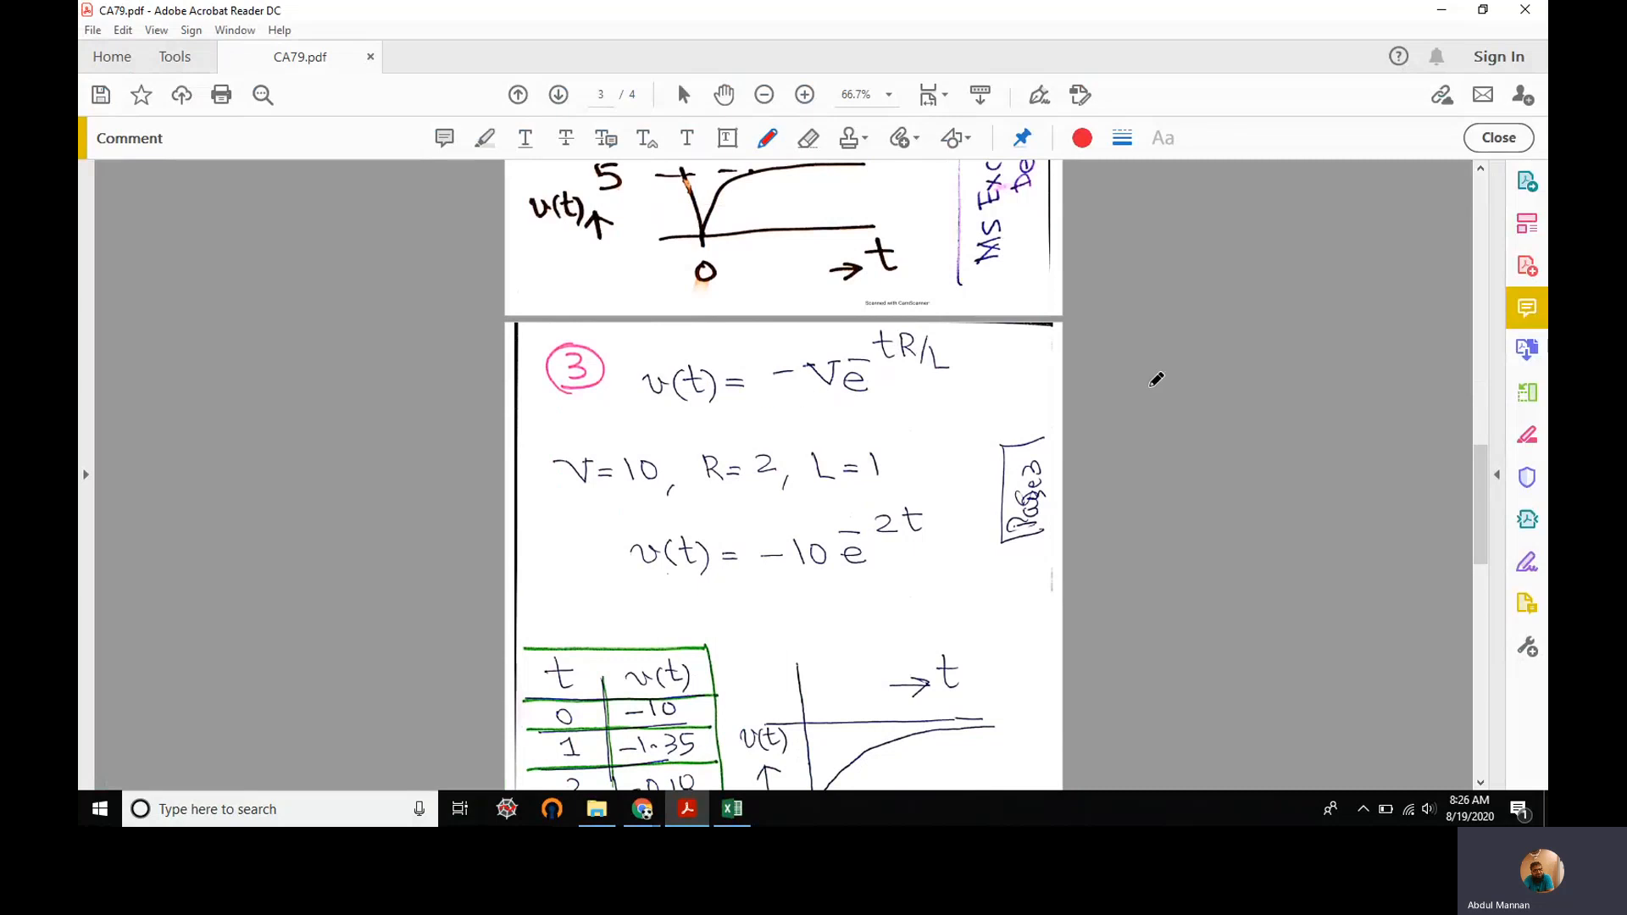
{"action": "scroll", "coordinate": [1481, 485], "scroll_direction": "down", "scroll_amount": 2}
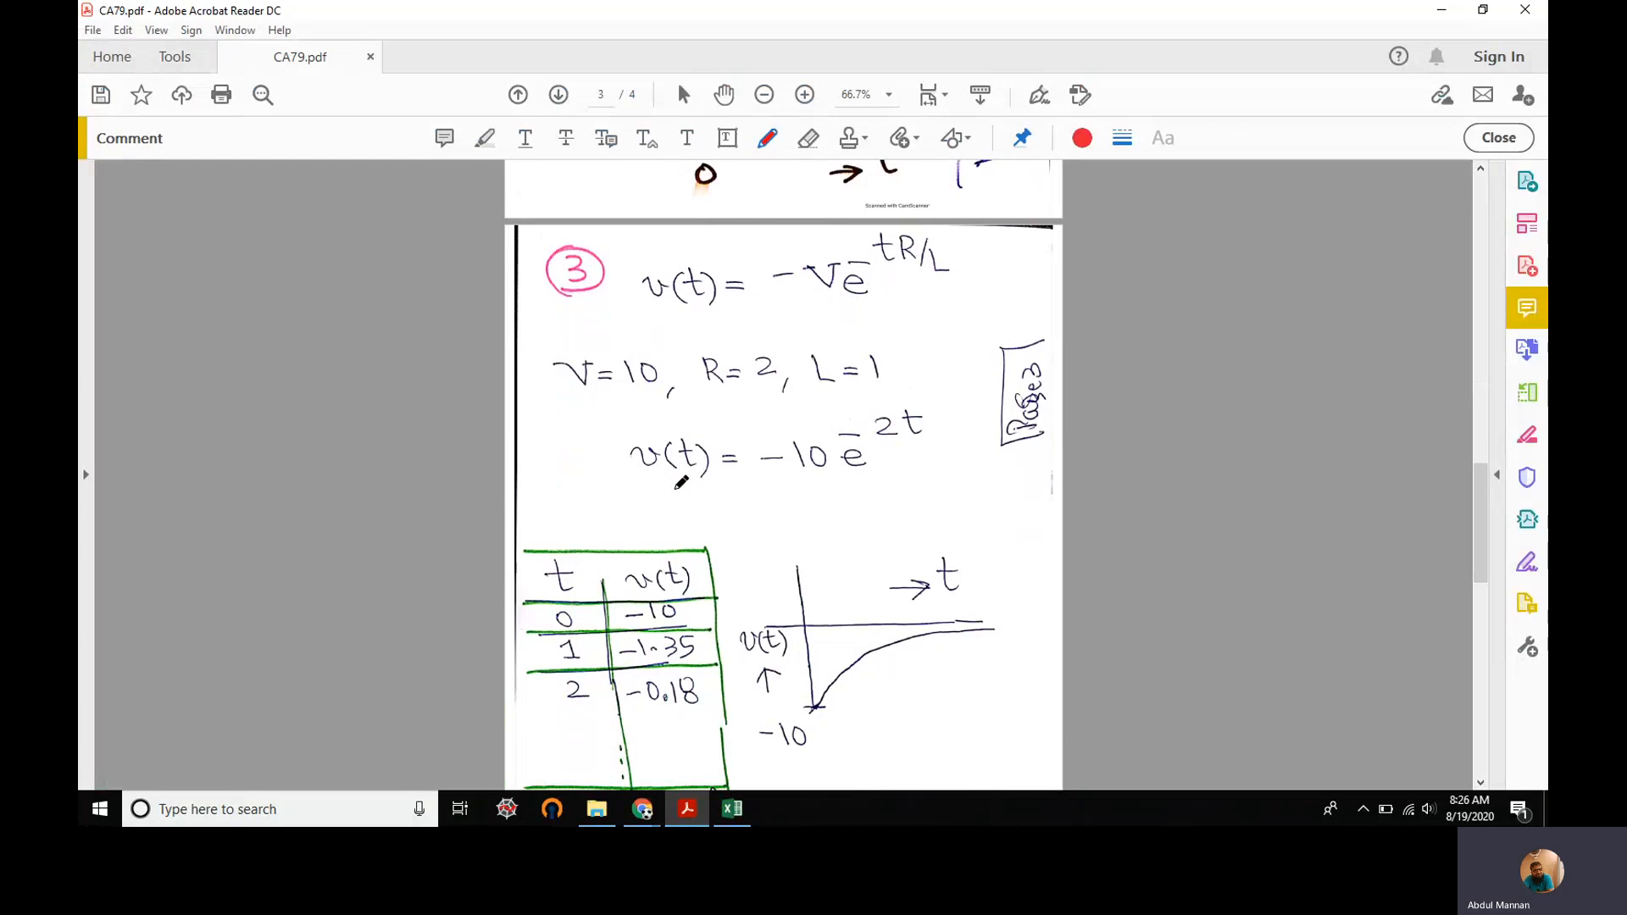
Underline the equation v(t) = -10e^(-2t) in red, and delete the underline.
{"action": "left_click_drag", "start_coordinate": [666, 492], "coordinate": [891, 481]}
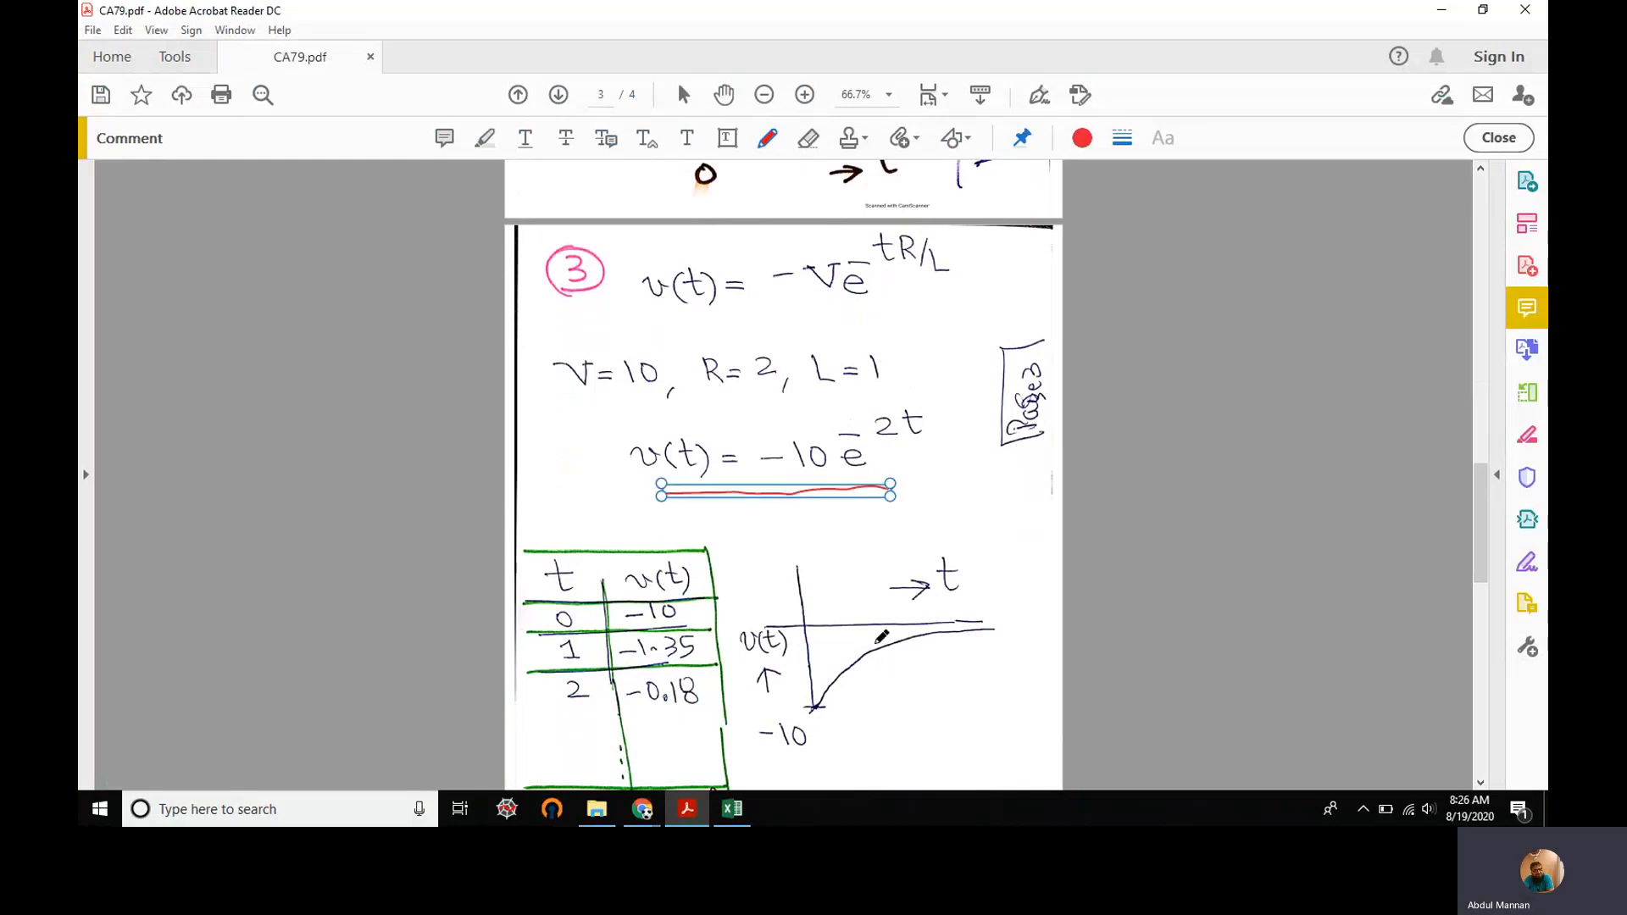
{"action": "key", "text": "Delete"}
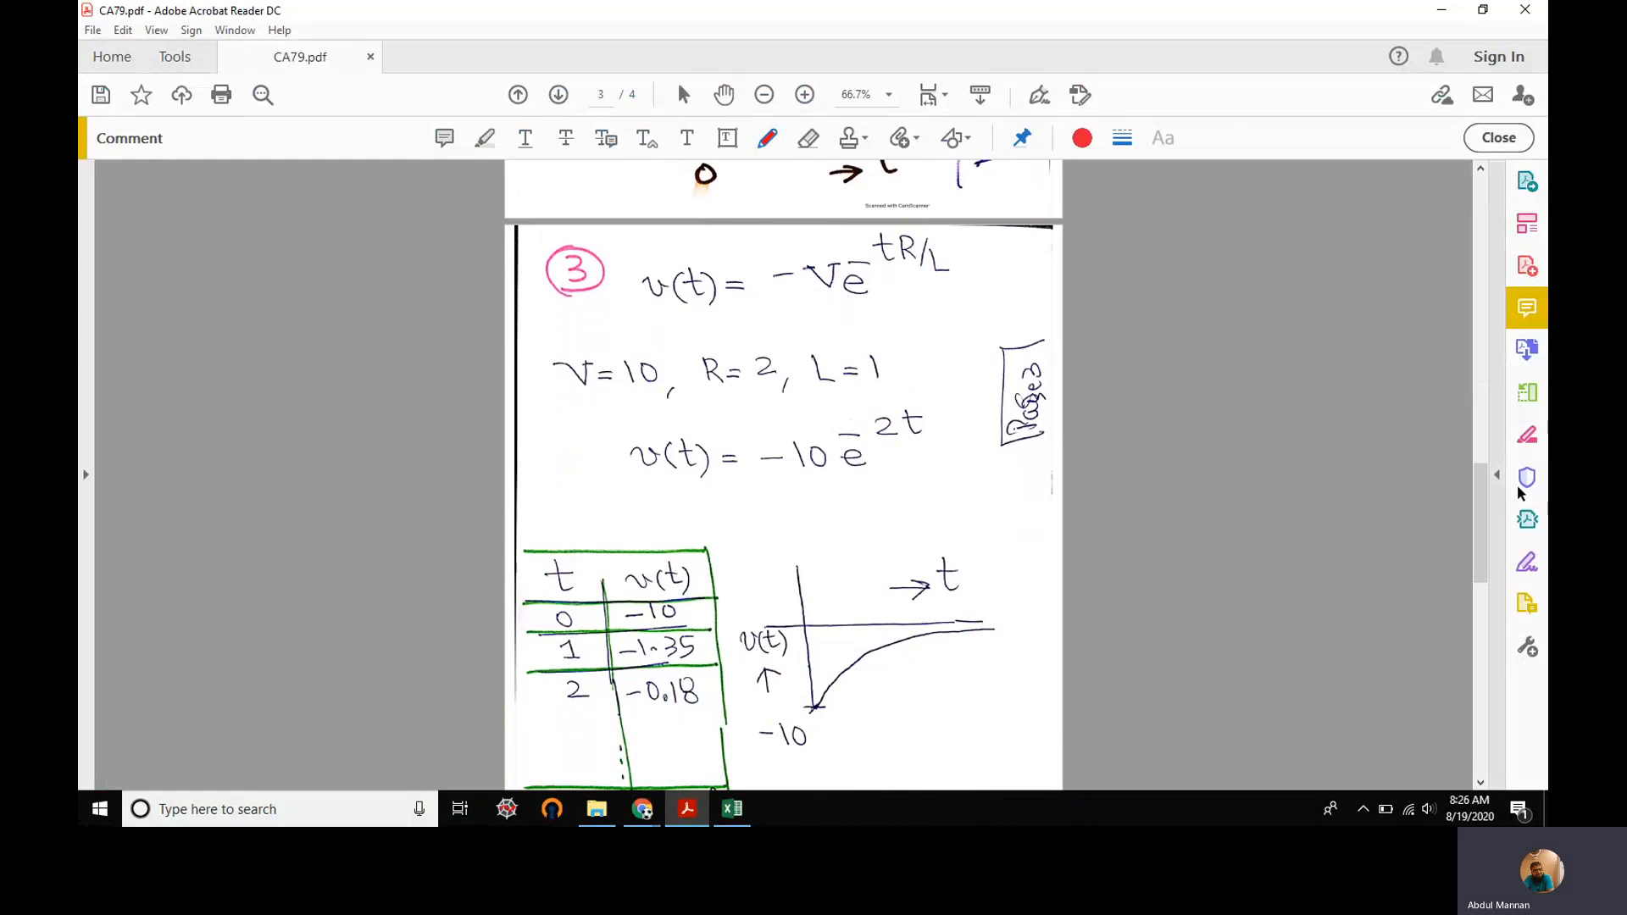
{"action": "scroll", "coordinate": [1482, 545], "scroll_direction": "down", "scroll_amount": 2}
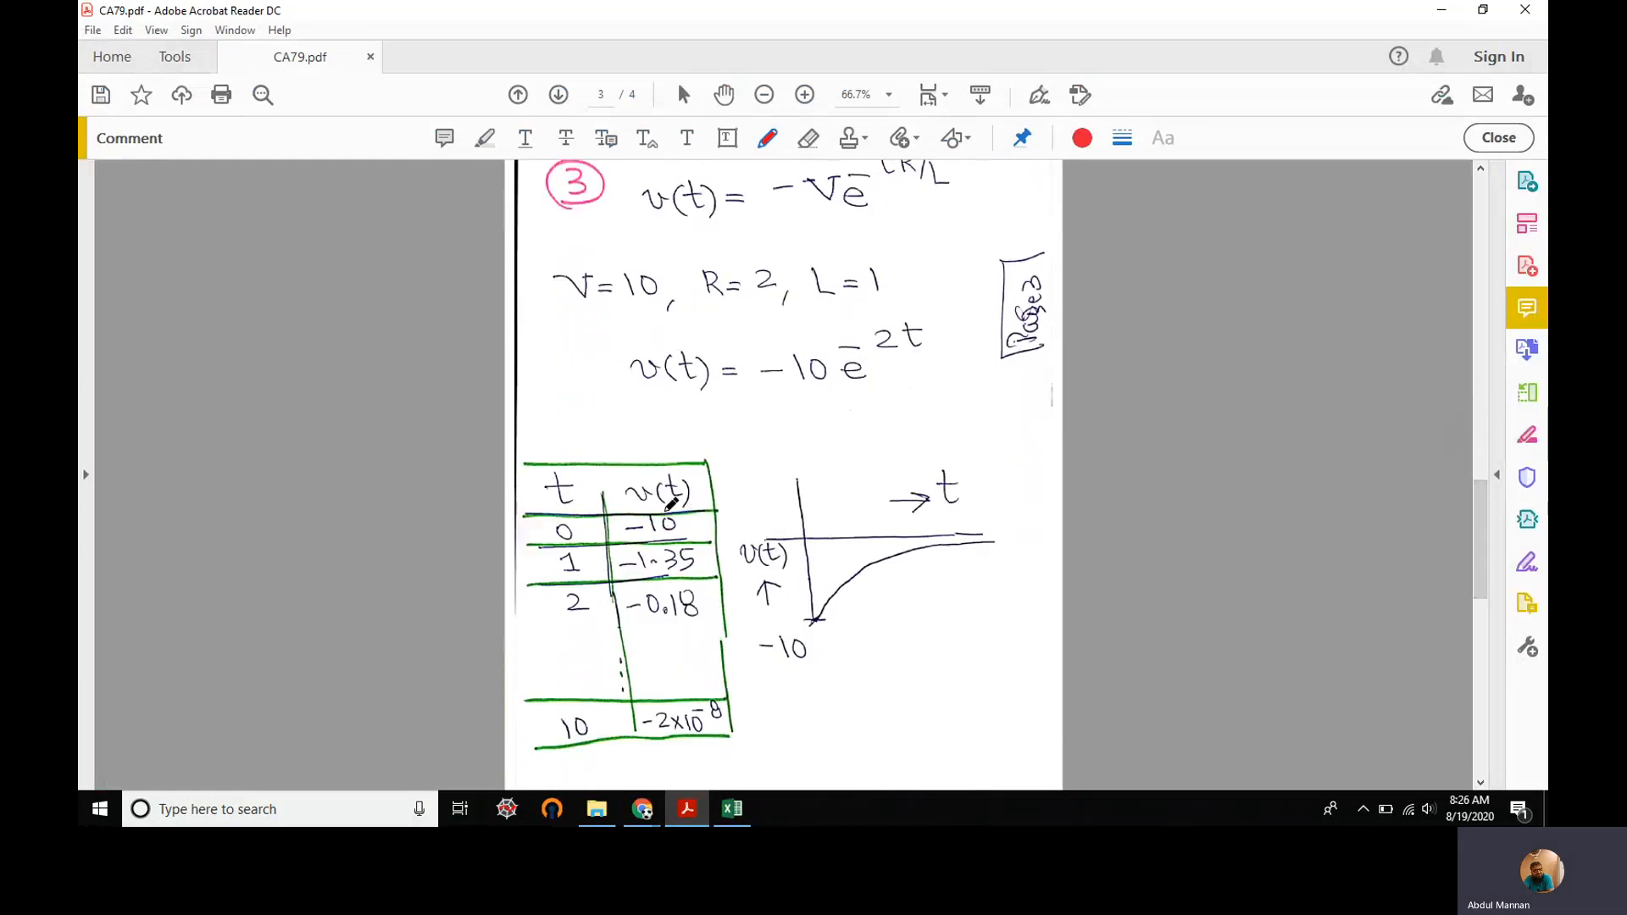
Switch to Excel and view the t and negative 10e^(-2t) table in A1:B12 on the negative 10e^(-2t) worksheet.
{"action": "left_click", "coordinate": [732, 809]}
{"action": "left_click", "coordinate": [394, 758]}
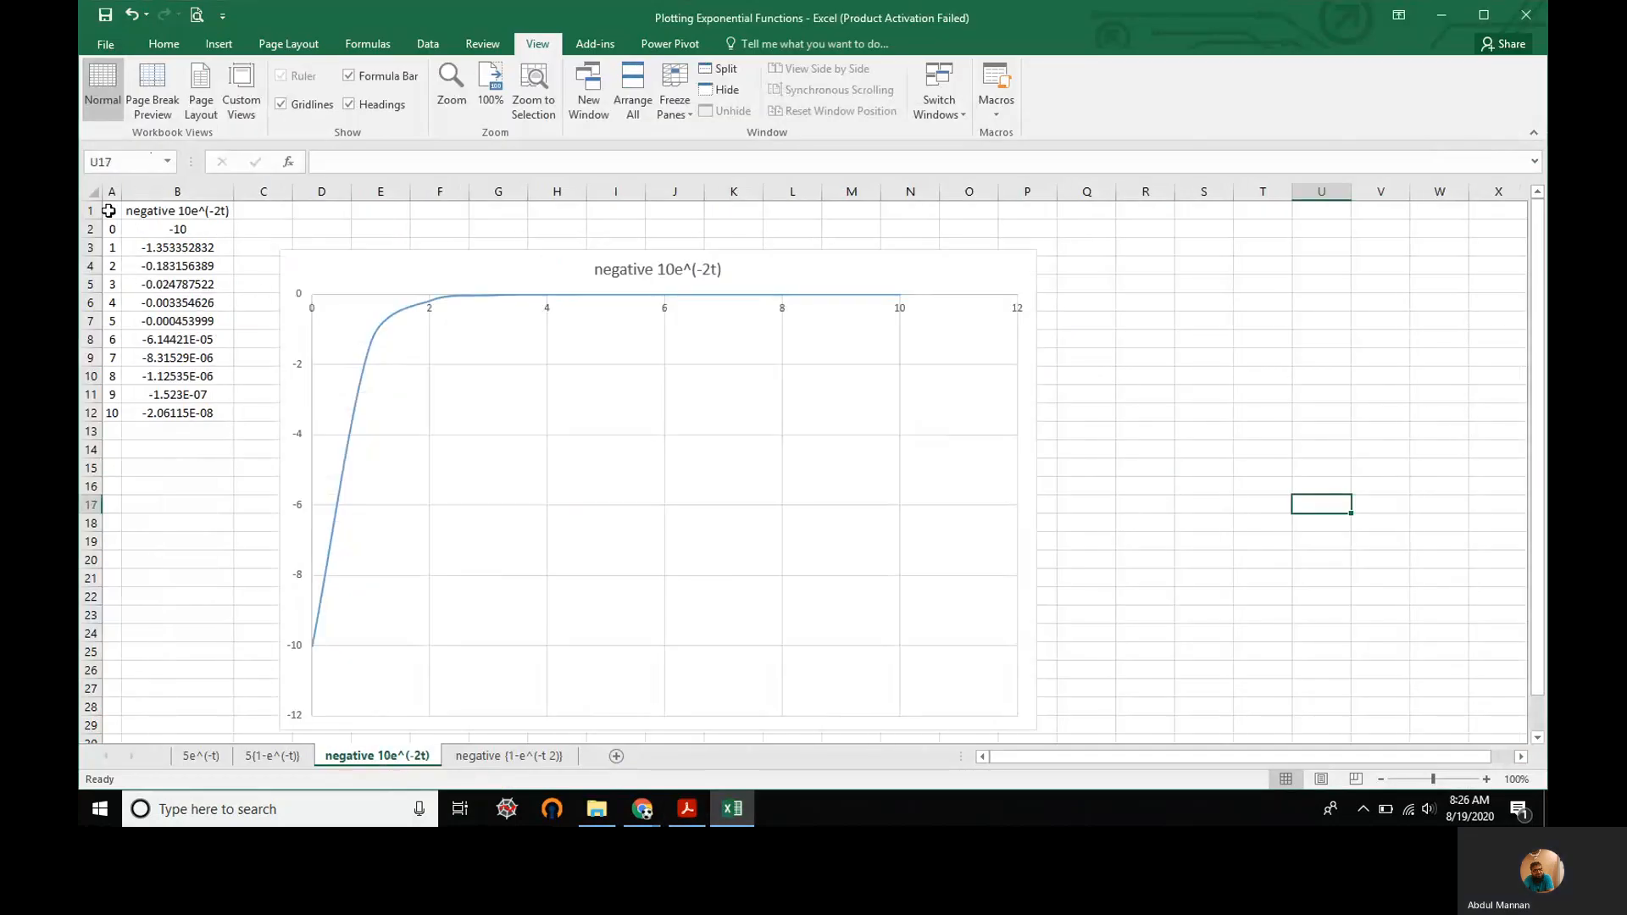
{"action": "left_click_drag", "start_coordinate": [108, 211], "coordinate": [178, 413]}
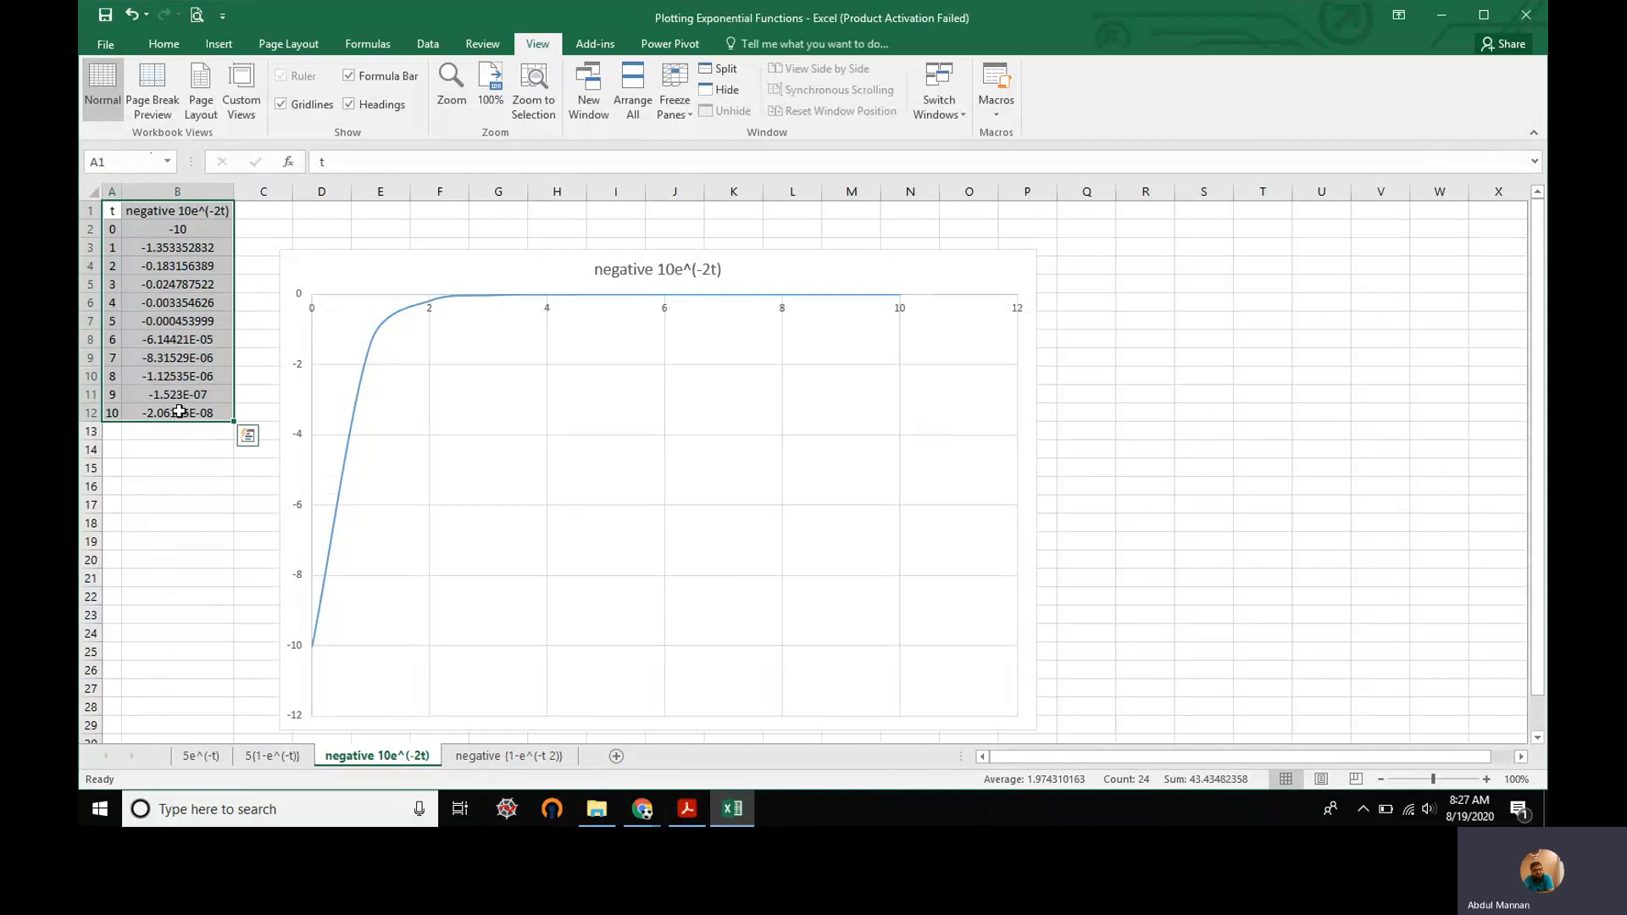
{"action": "left_click", "coordinate": [187, 454]}
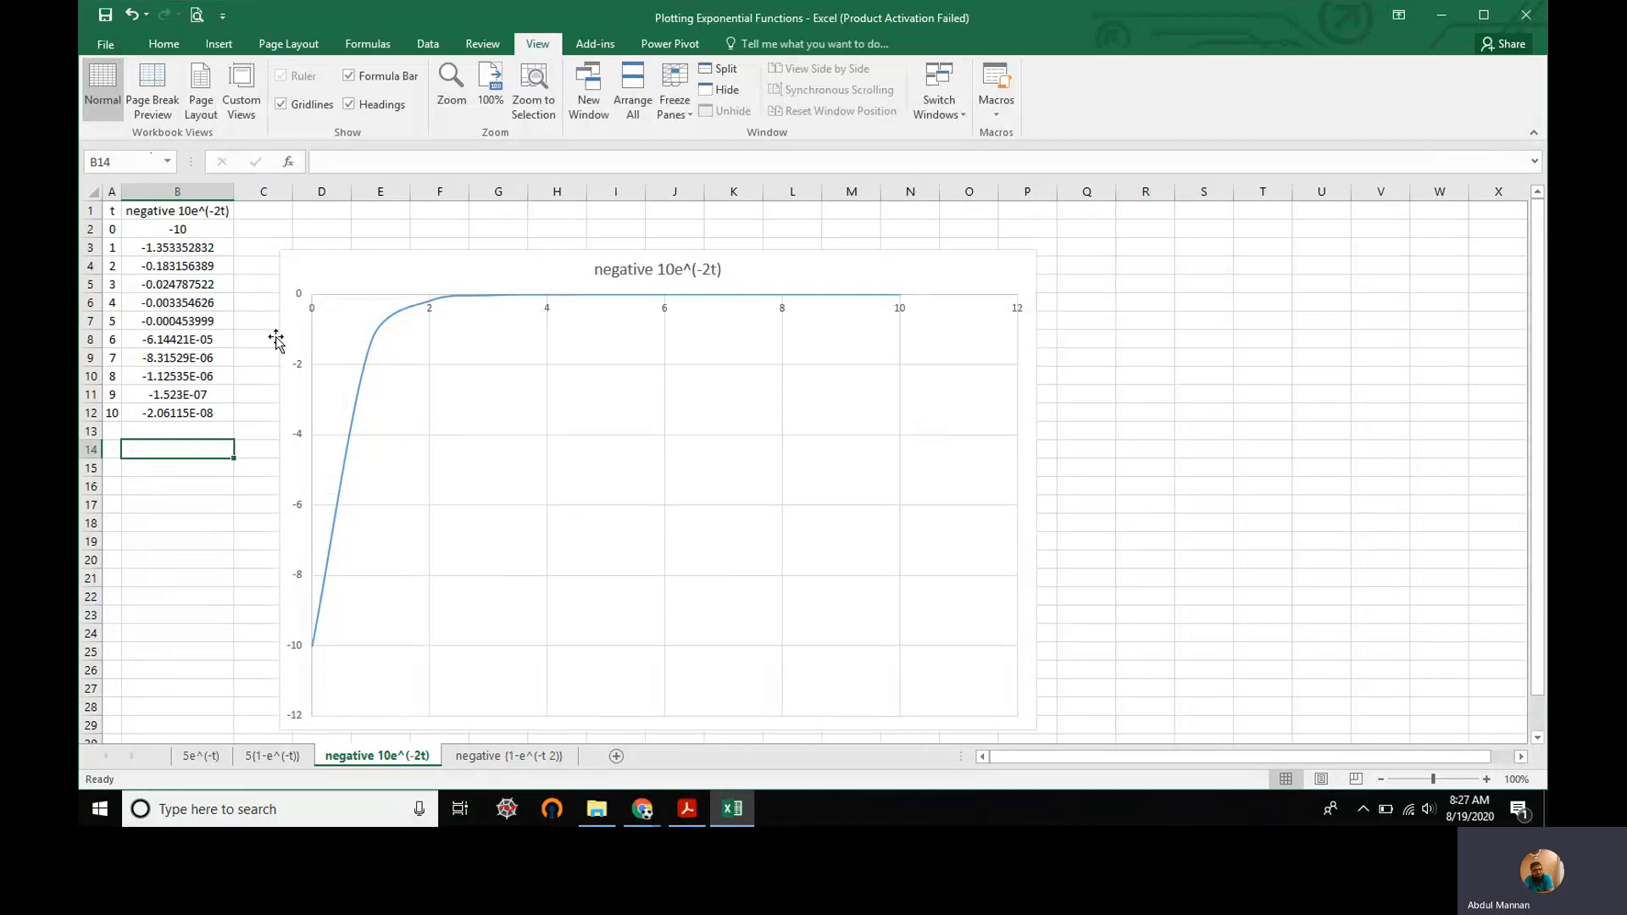
Preview a smooth-line scatter chart of the t and negative 10e^(-2t) data in A1:B12 without inserting it.
{"action": "left_click_drag", "start_coordinate": [111, 212], "coordinate": [179, 412]}
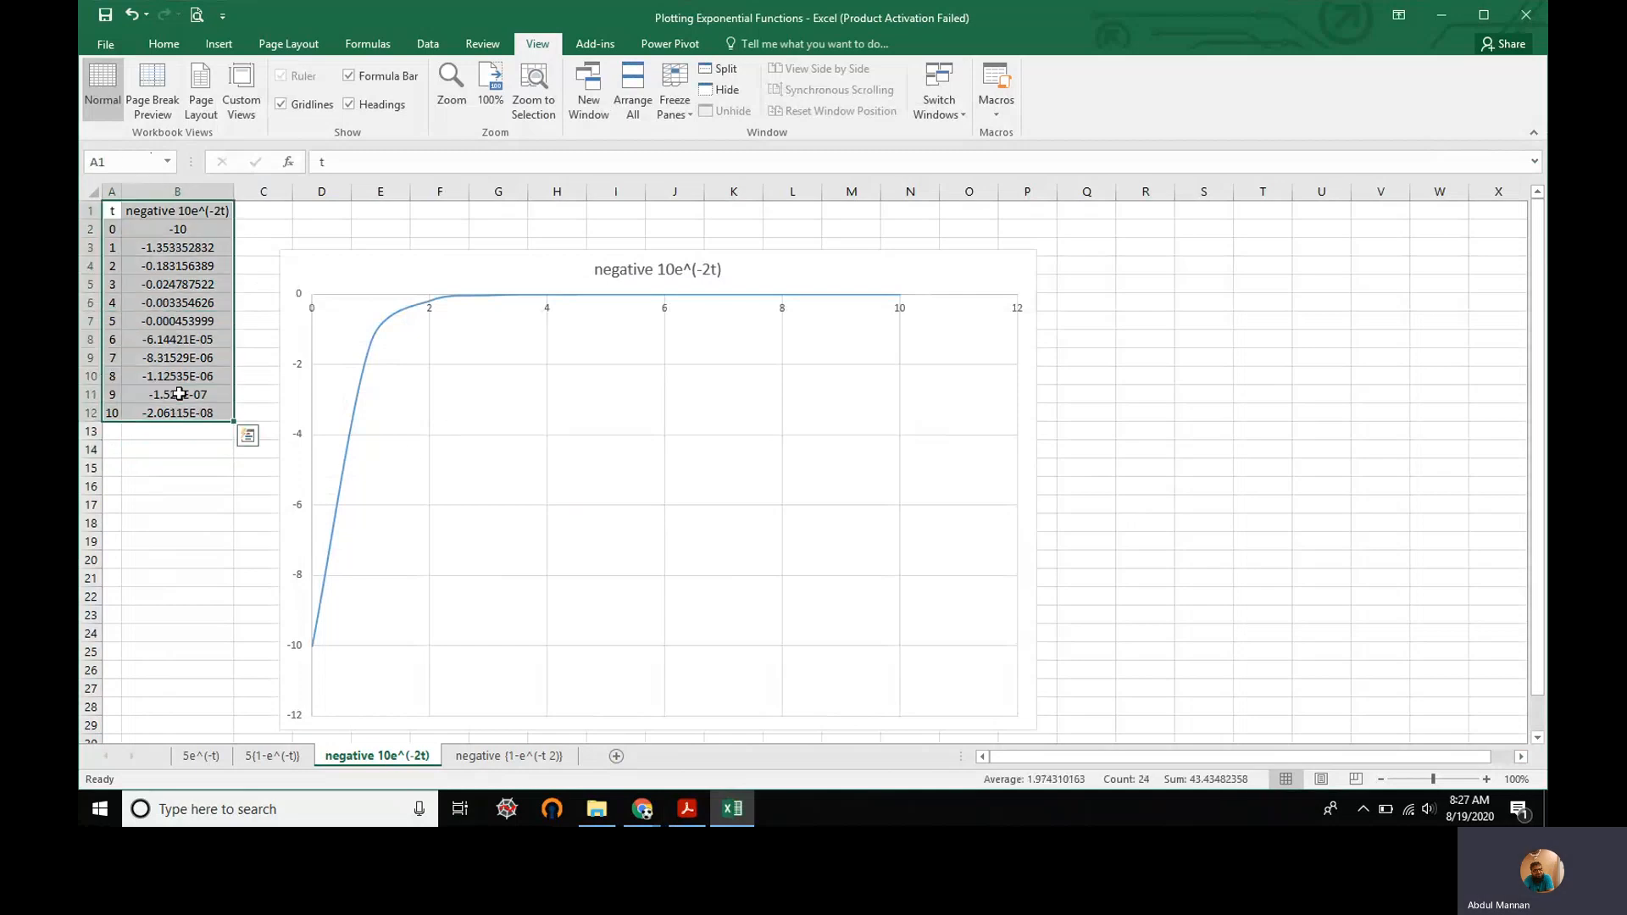
{"action": "left_click", "coordinate": [218, 43]}
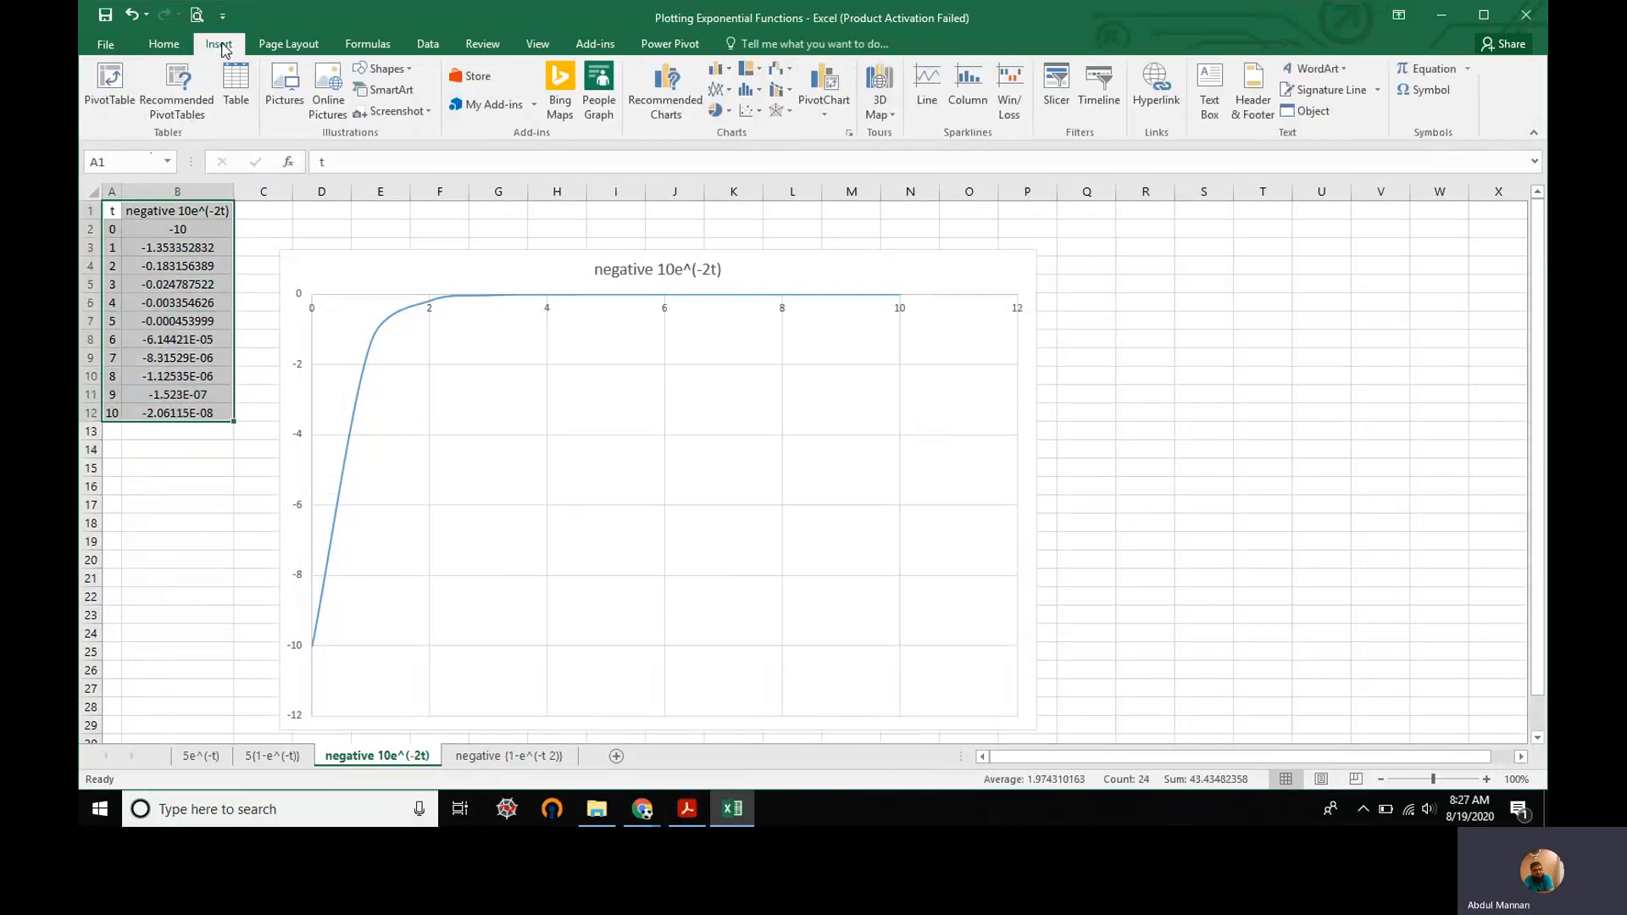
{"action": "left_click", "coordinate": [763, 114]}
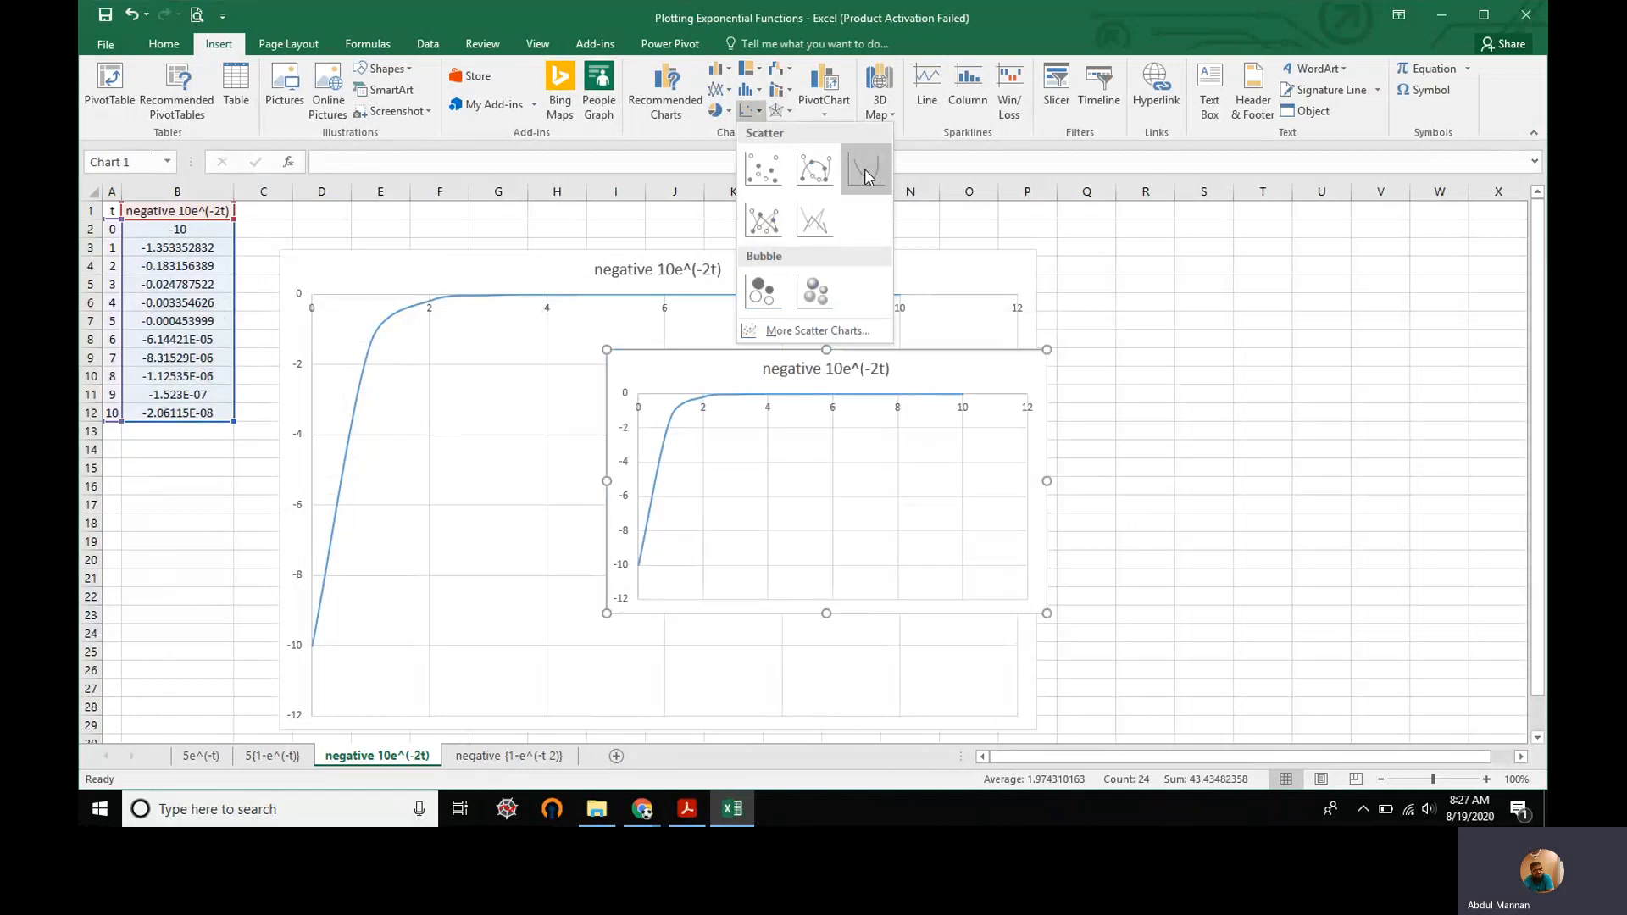
{"action": "left_click", "coordinate": [1388, 459]}
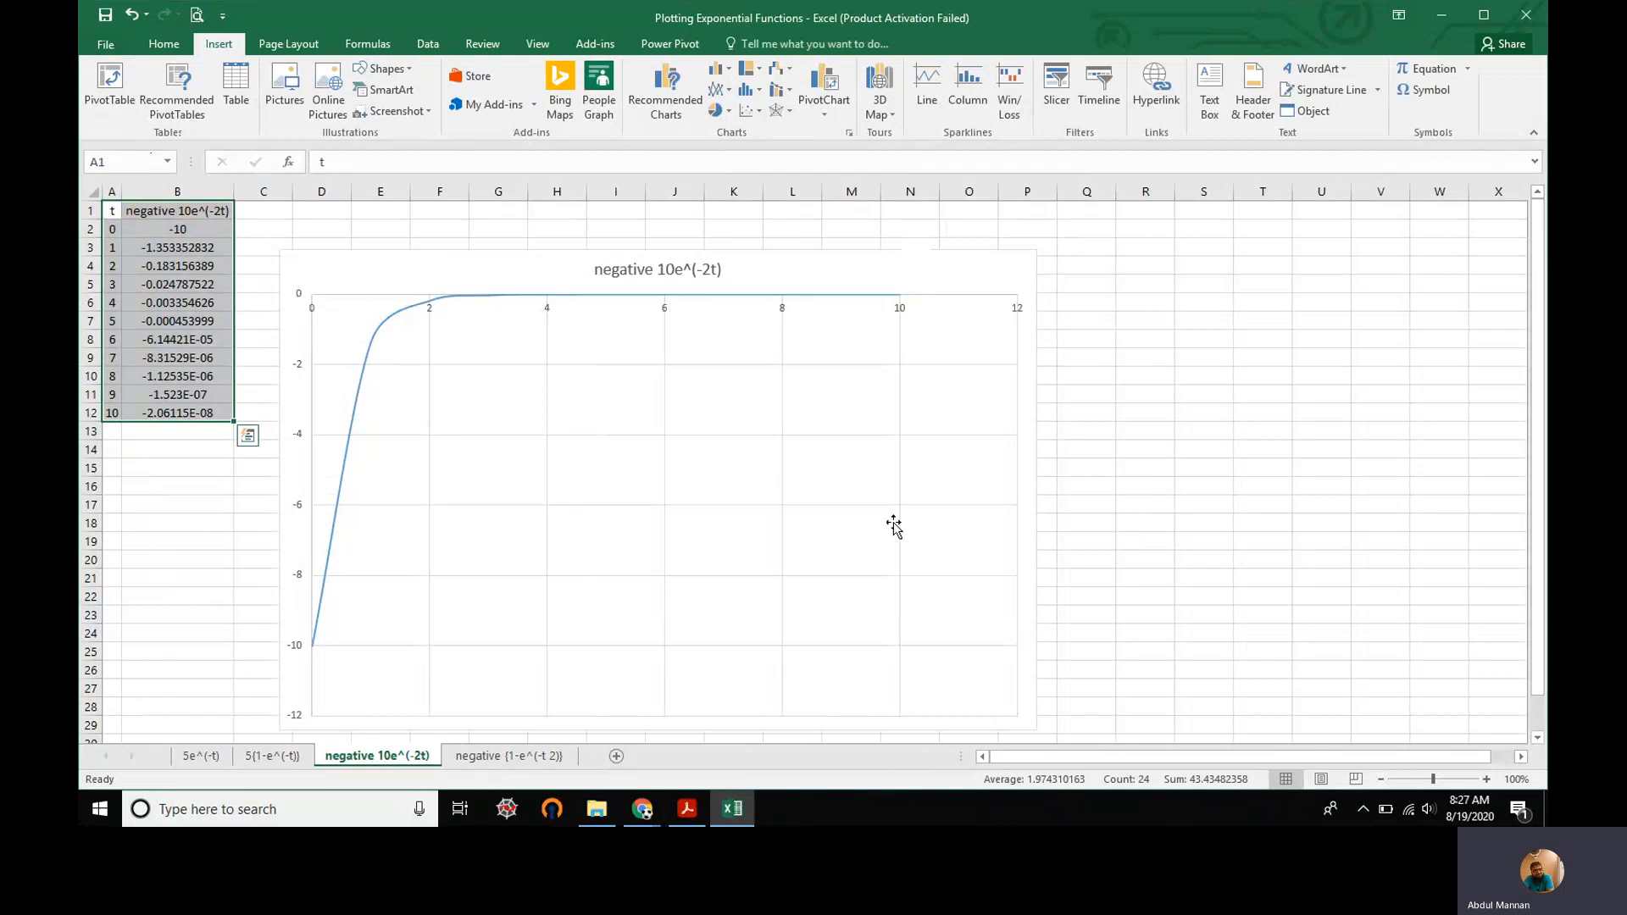
Switch to CA79.pdf in Adobe Acrobat Reader and review example 4, underlining i(t) = -(1-e^(-t/2)) in red and deleting the underline.
{"action": "left_click", "coordinate": [686, 813]}
{"action": "left_click_drag", "start_coordinate": [1483, 562], "coordinate": [1485, 660]}
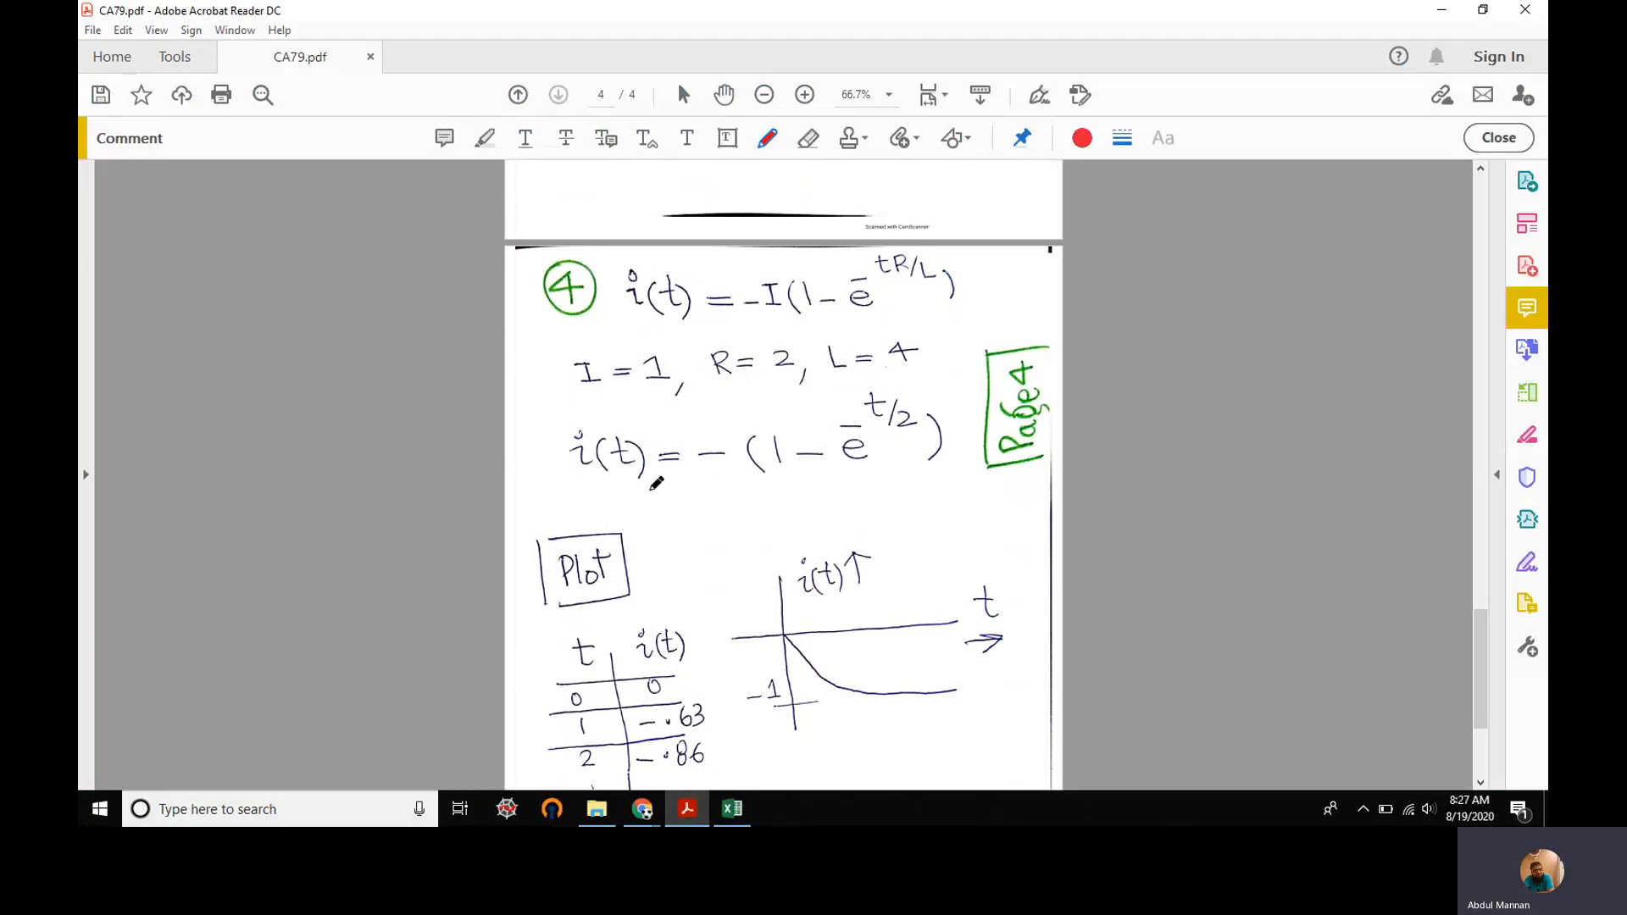
{"action": "left_click_drag", "start_coordinate": [593, 509], "coordinate": [966, 482]}
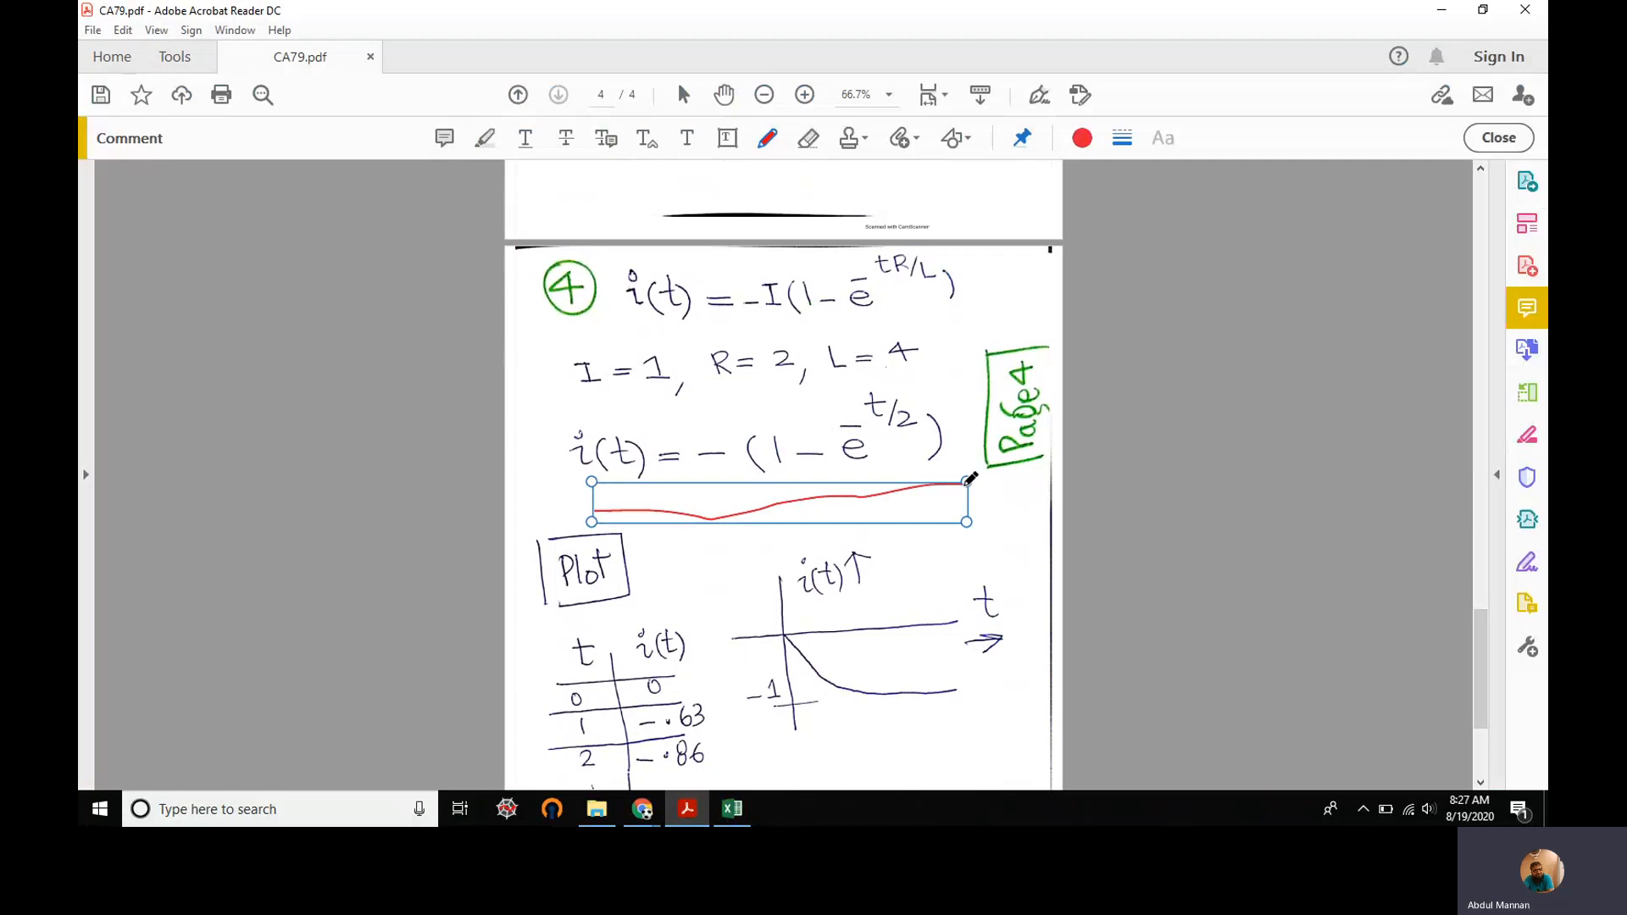
{"action": "key", "text": "Delete"}
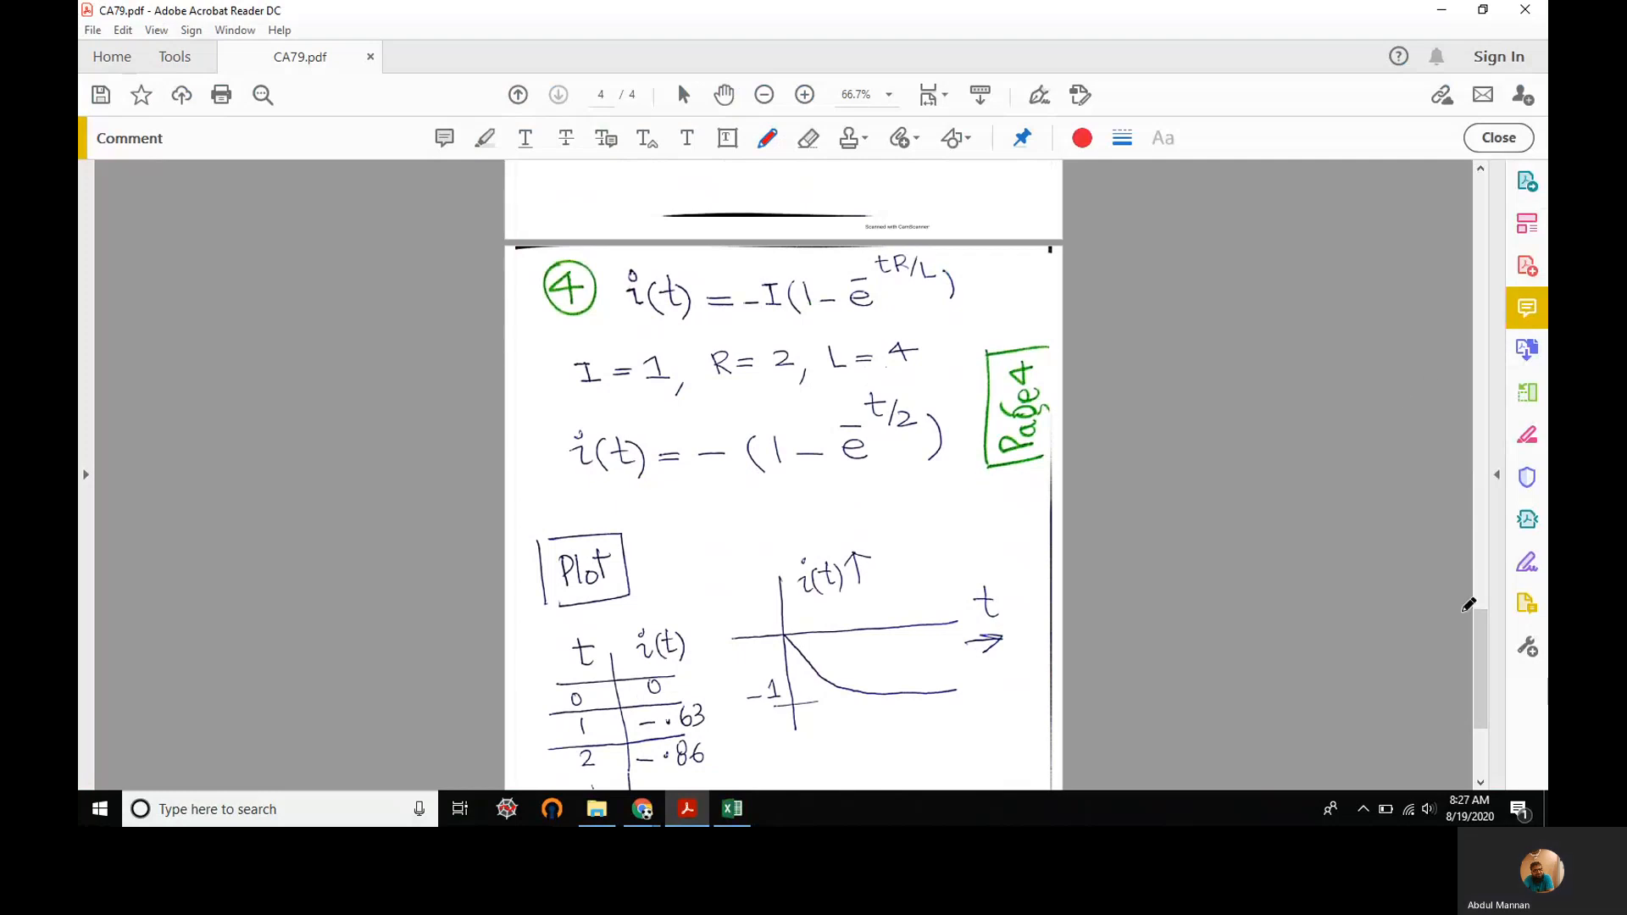
{"action": "scroll", "coordinate": [1478, 637], "scroll_direction": "down", "scroll_amount": 2}
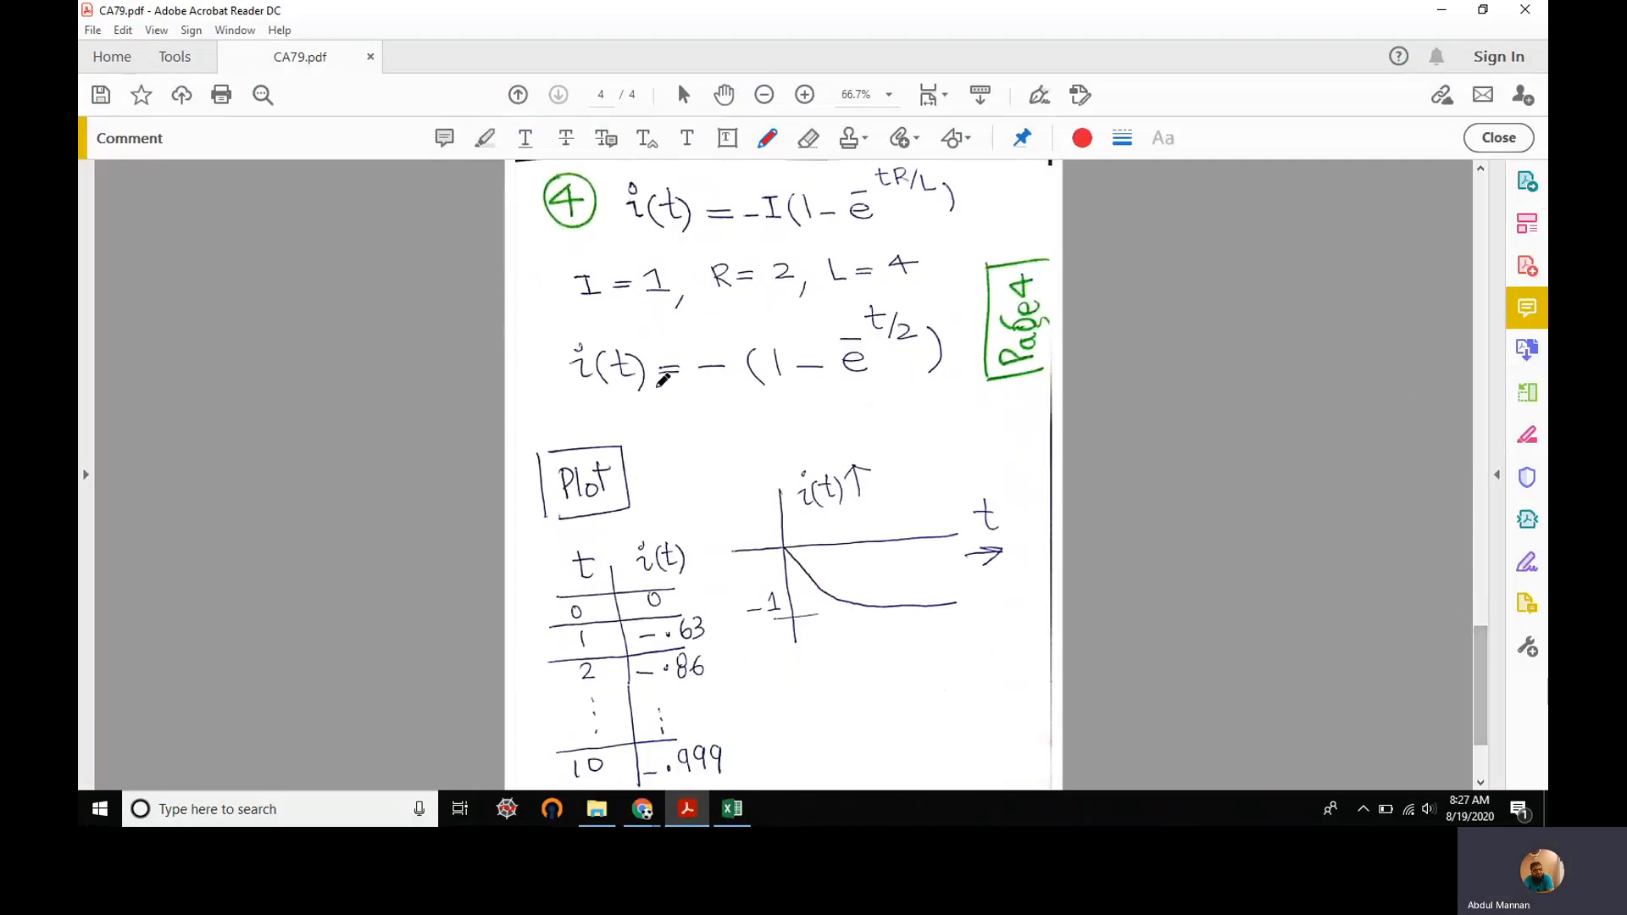
Switch to Excel and inspect the formula in B2 on the negative (1-e^(-t 2)) worksheet, leaving it unedited.
{"action": "left_click", "coordinate": [733, 810]}
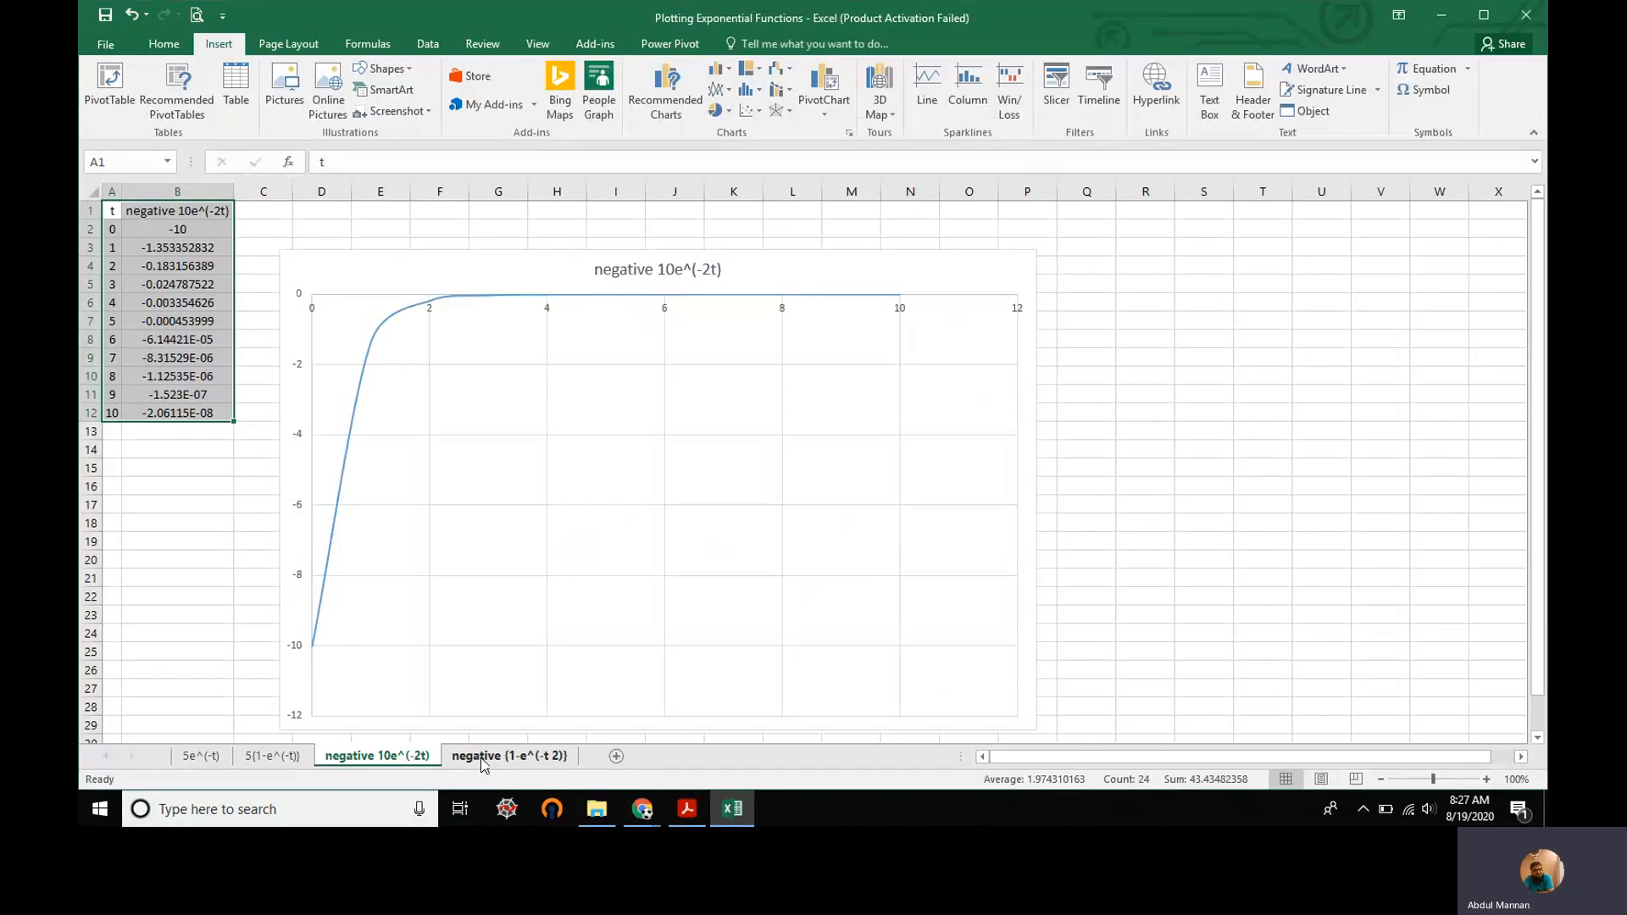
{"action": "left_click", "coordinate": [480, 757]}
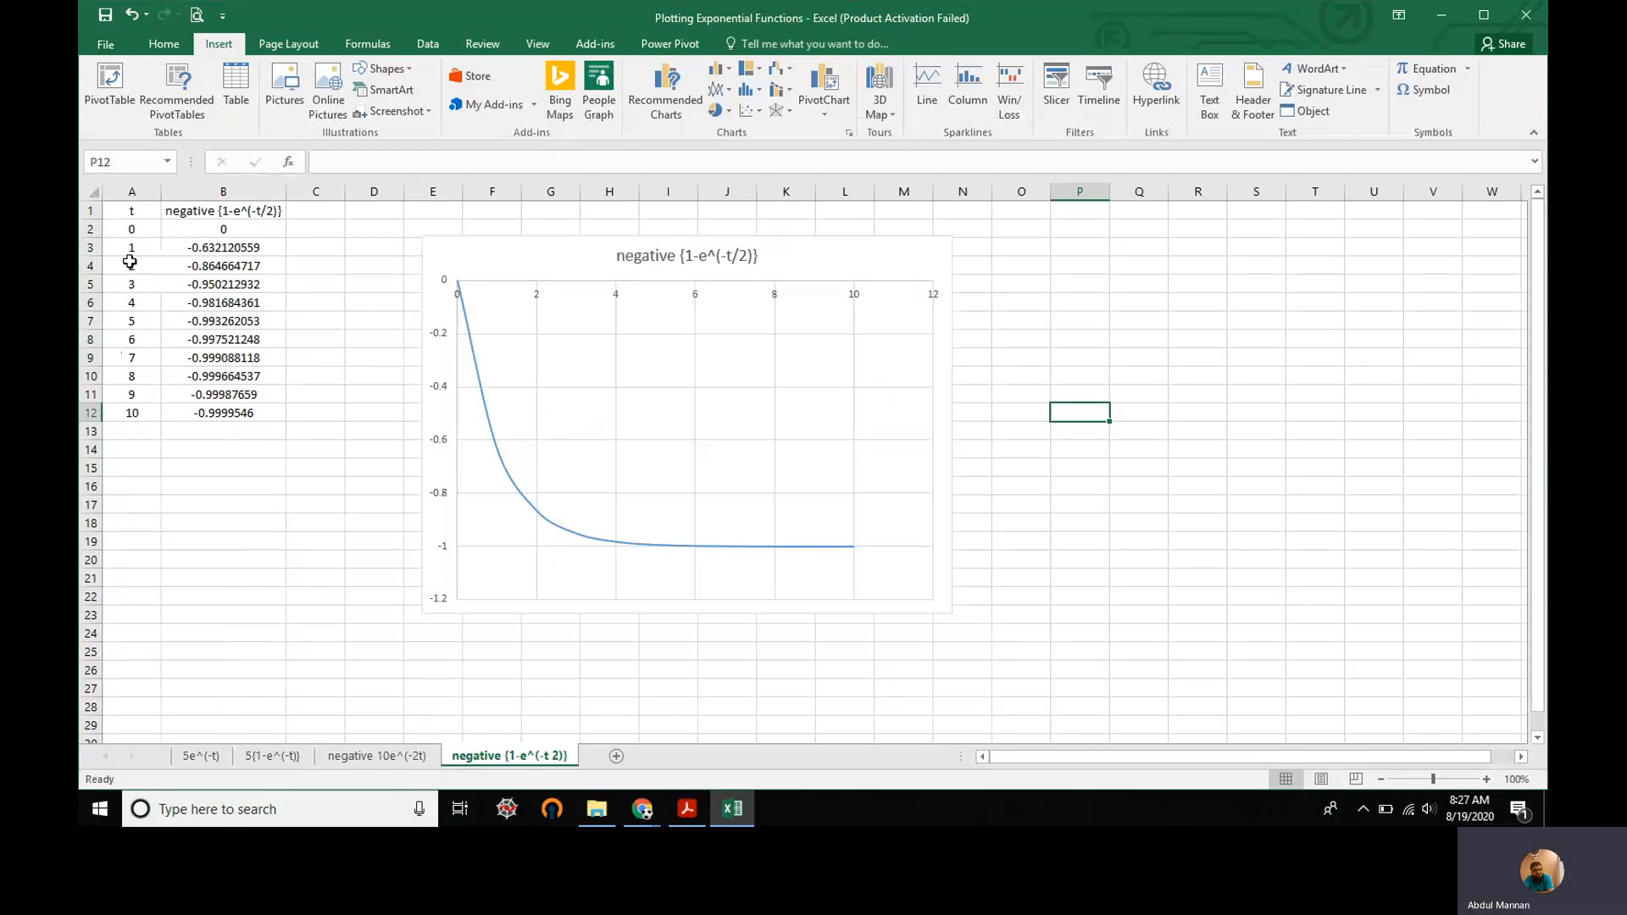
{"action": "double_click", "coordinate": [254, 229]}
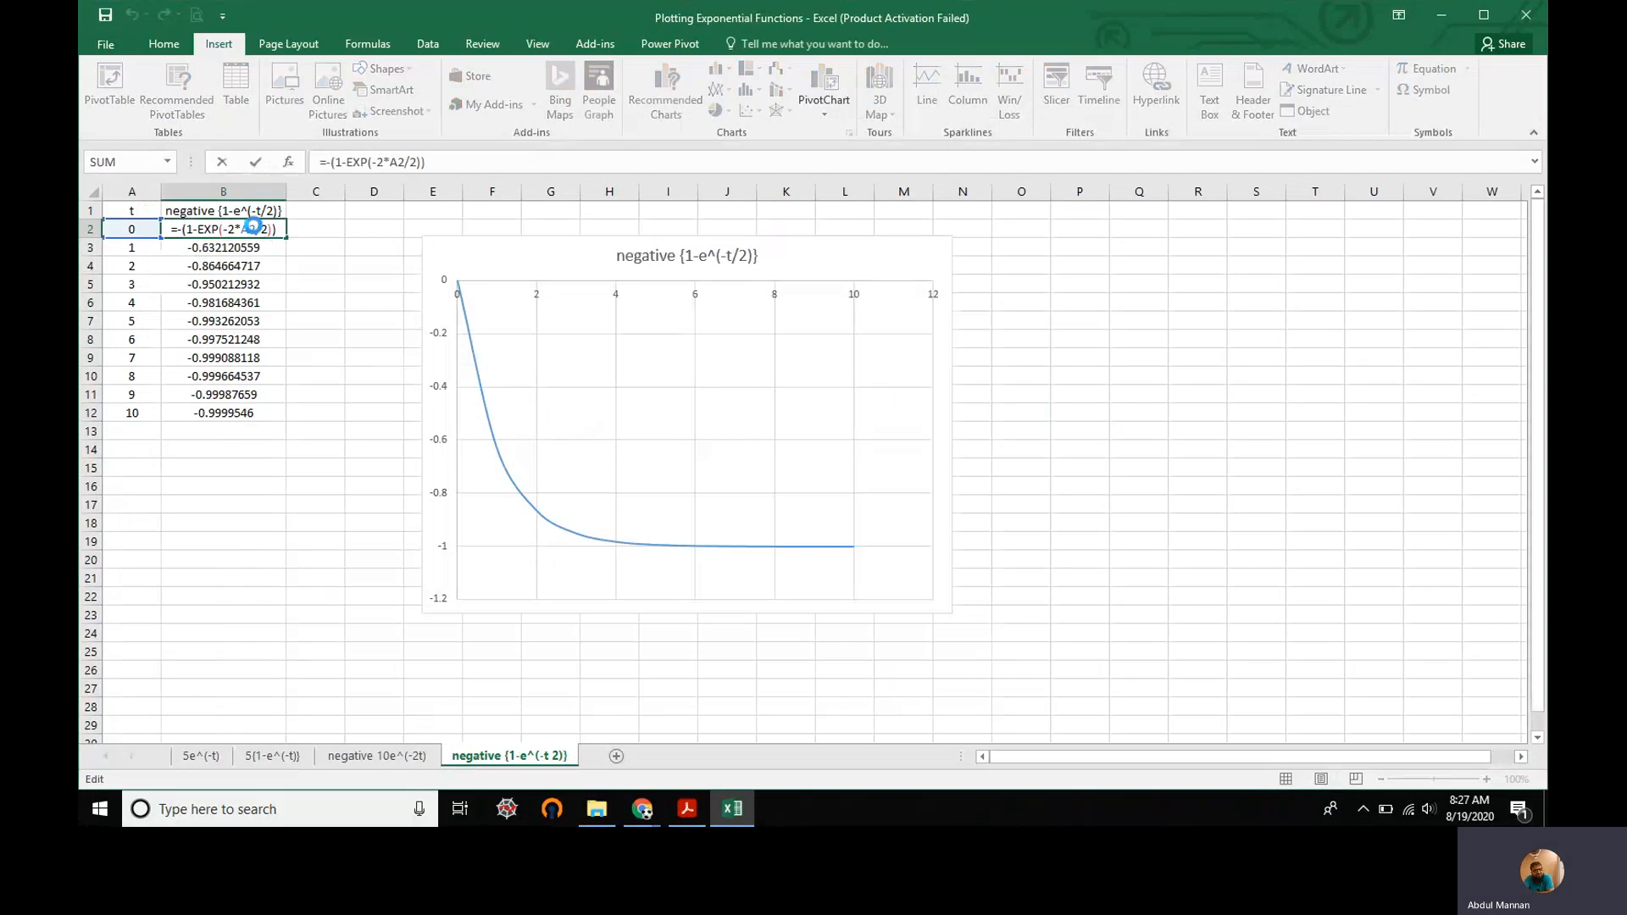
{"action": "key", "text": "Return"}
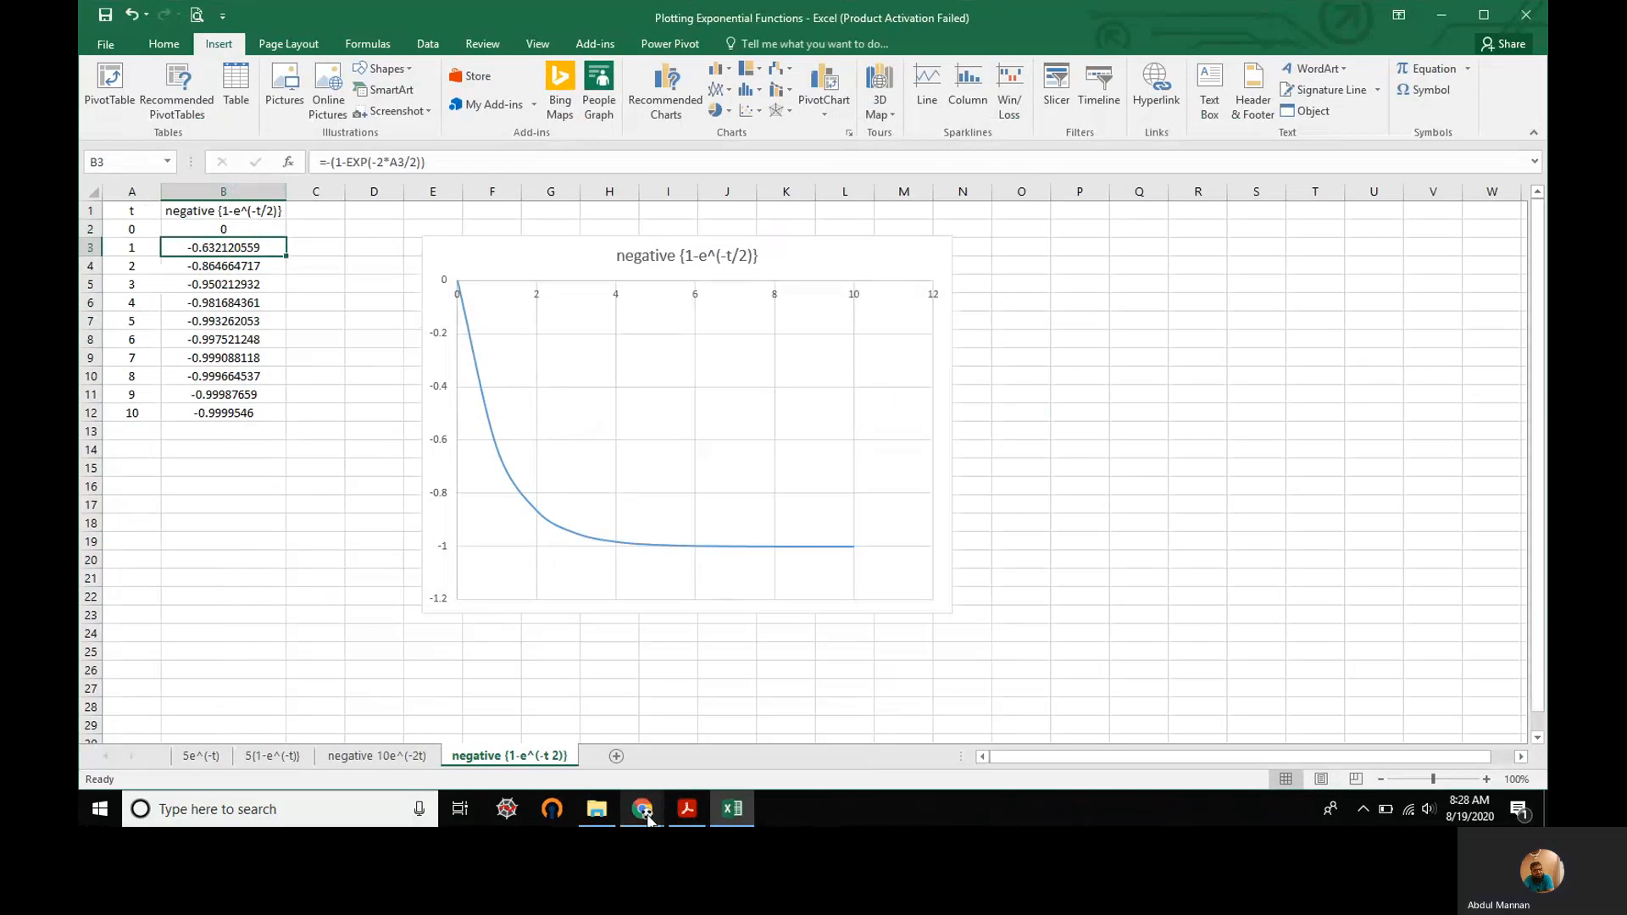
Switch back to CA79.pdf and review the value table and sketched plot of i(t) for example 4.
{"action": "left_click", "coordinate": [687, 808]}
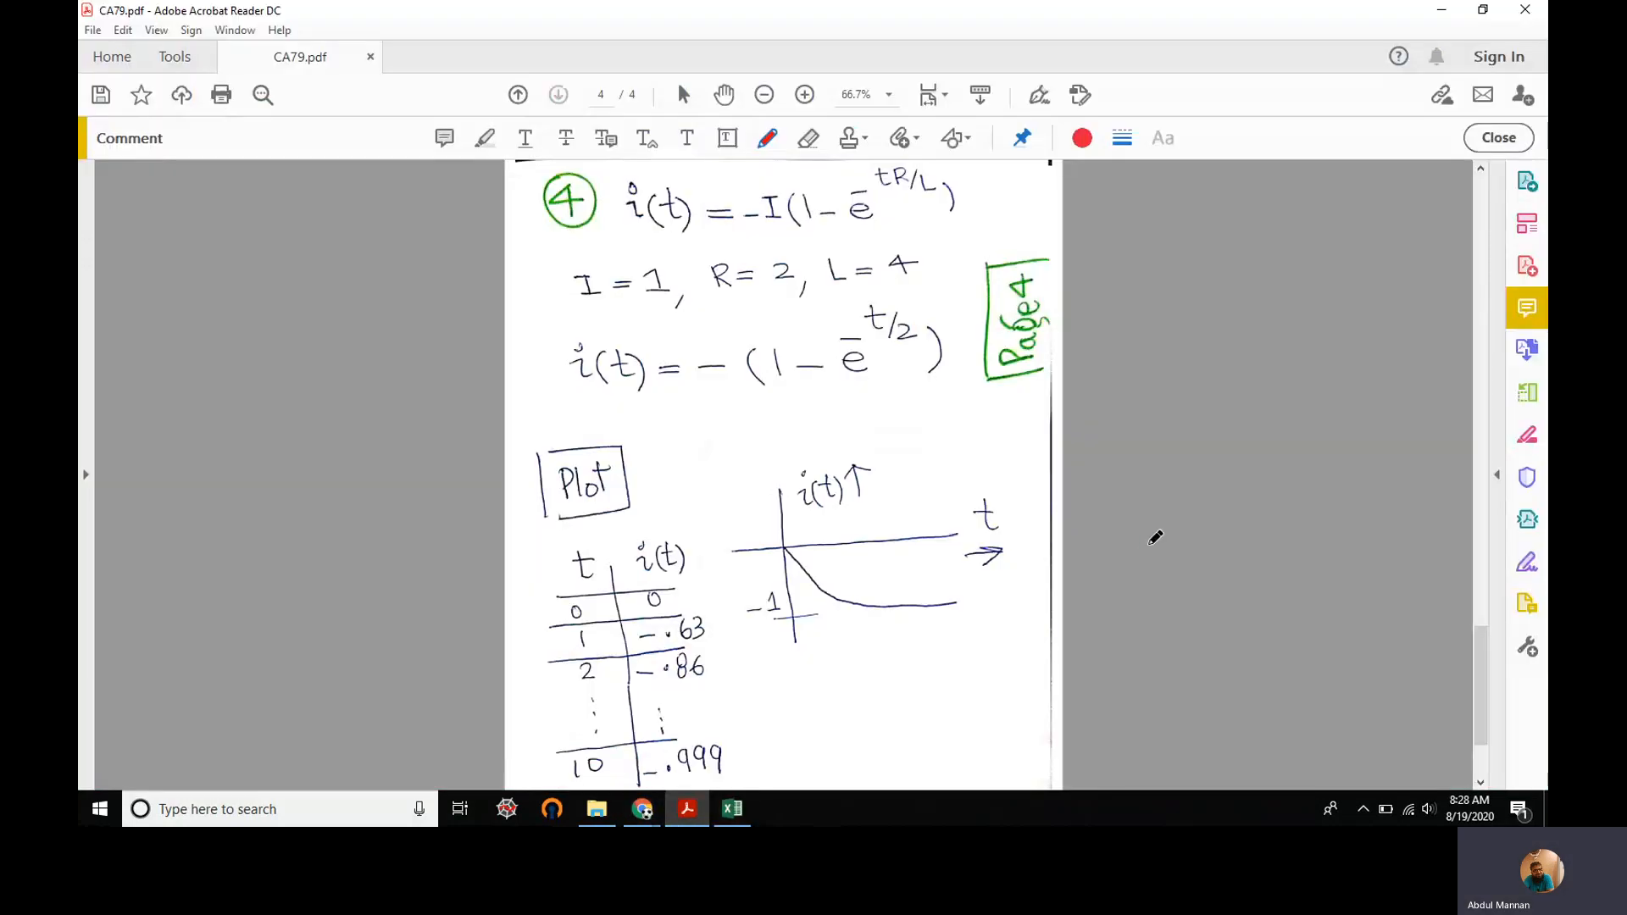
{"action": "scroll", "coordinate": [1153, 539], "scroll_direction": "down", "scroll_amount": 3}
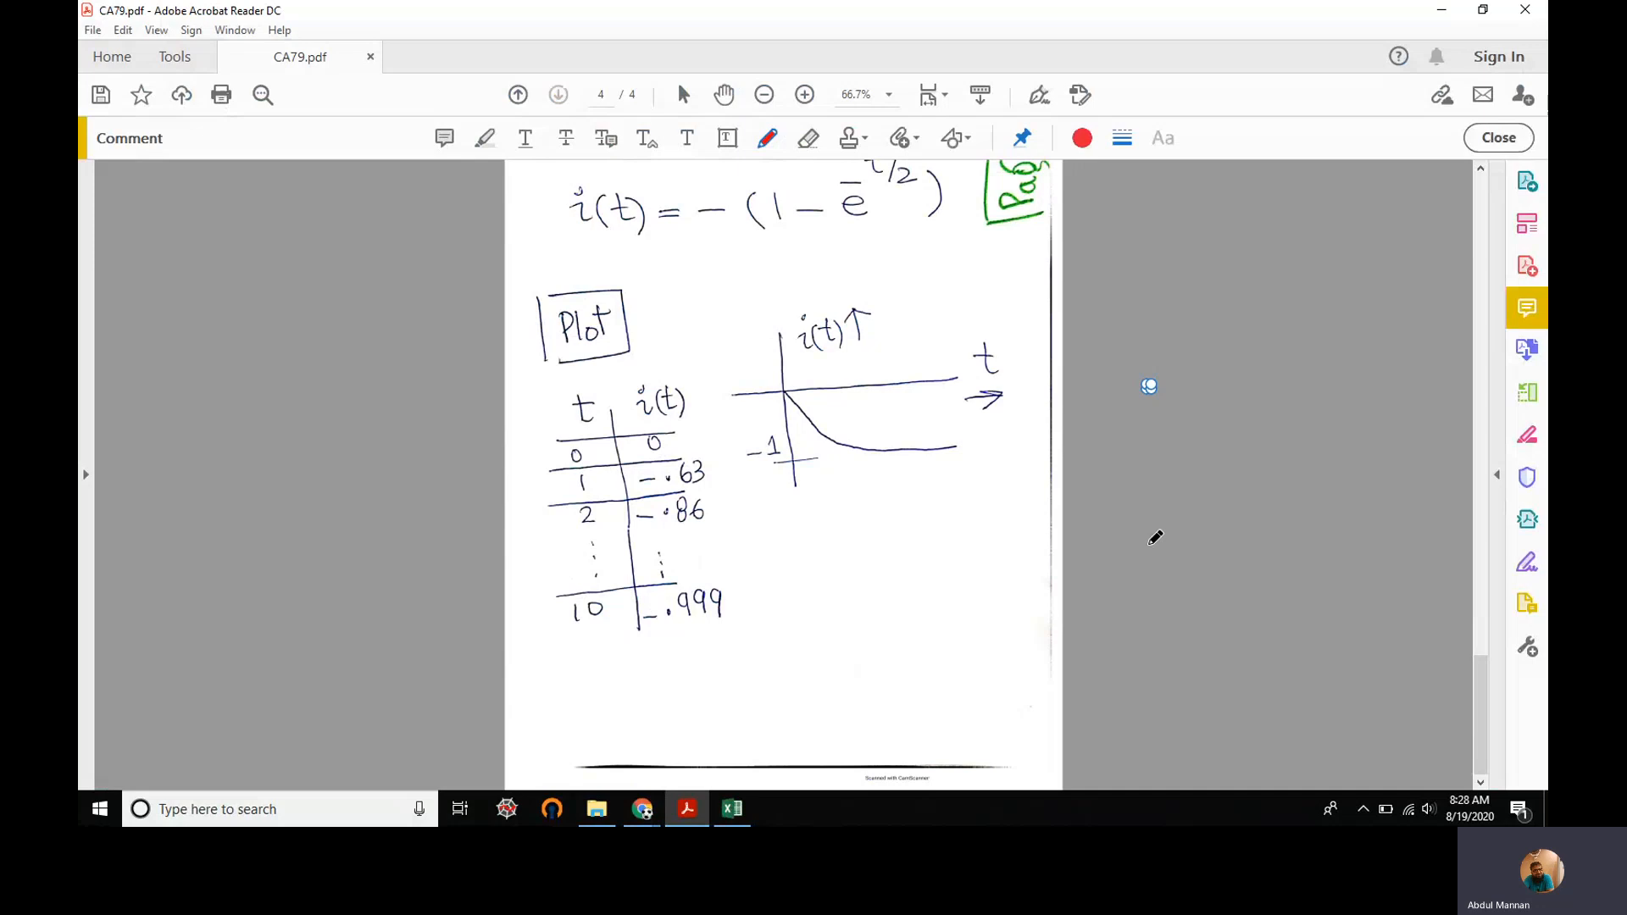
Switch to the CA79 Microsoft Teams meeting in Chrome and stop the meeting recording.
{"action": "left_click", "coordinate": [642, 808]}
{"action": "left_click", "coordinate": [567, 761]}
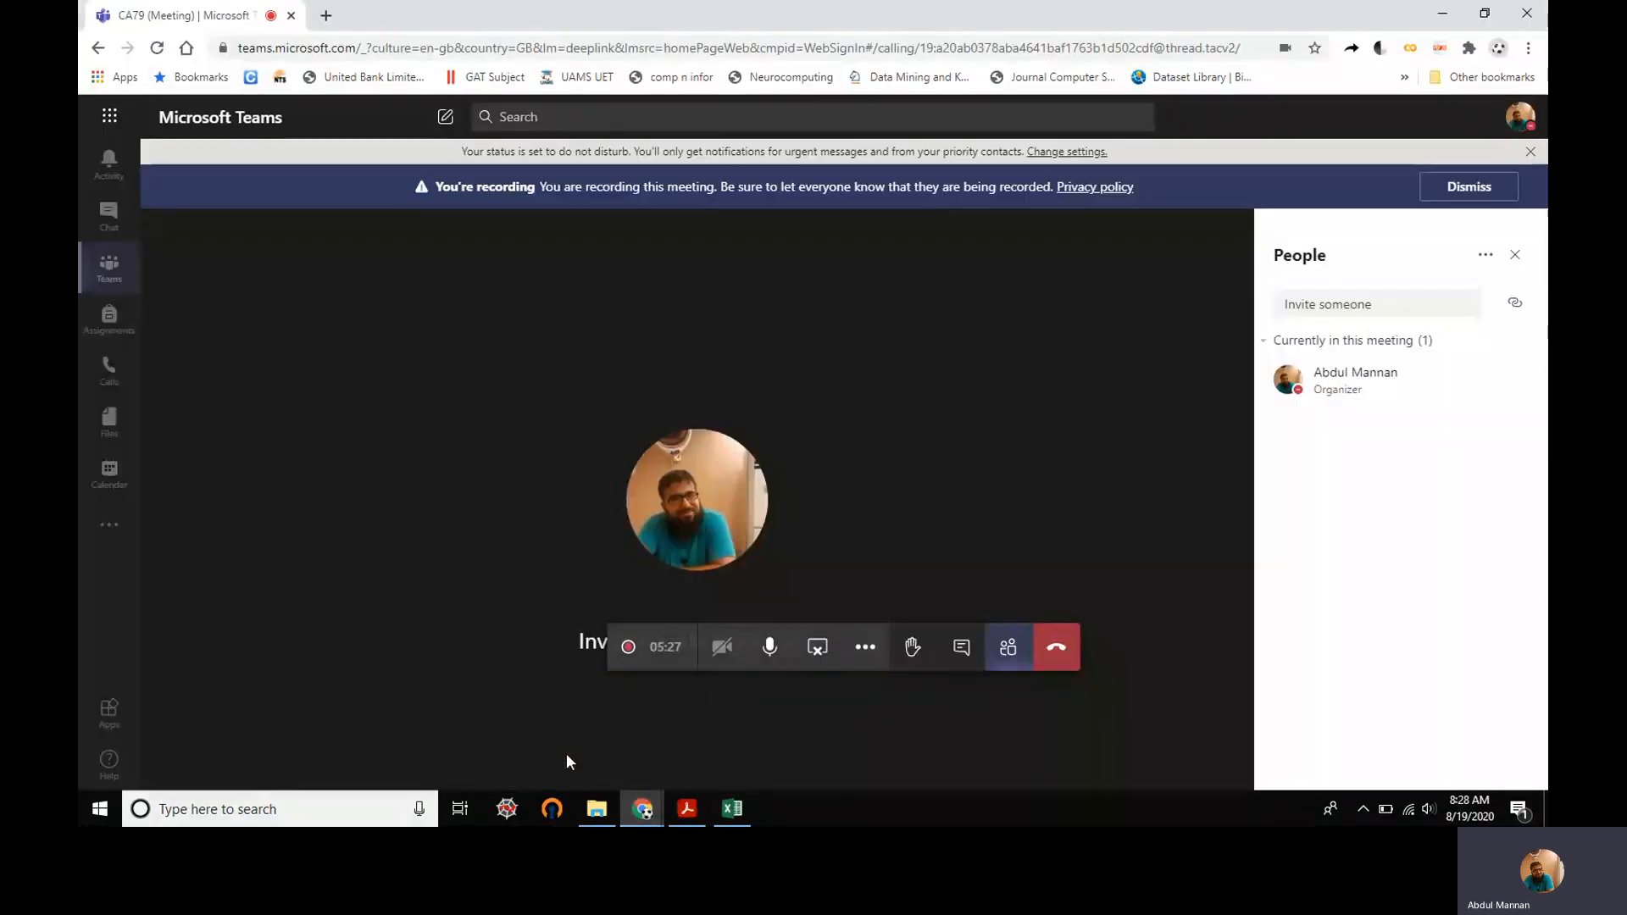
{"action": "left_click", "coordinate": [866, 649]}
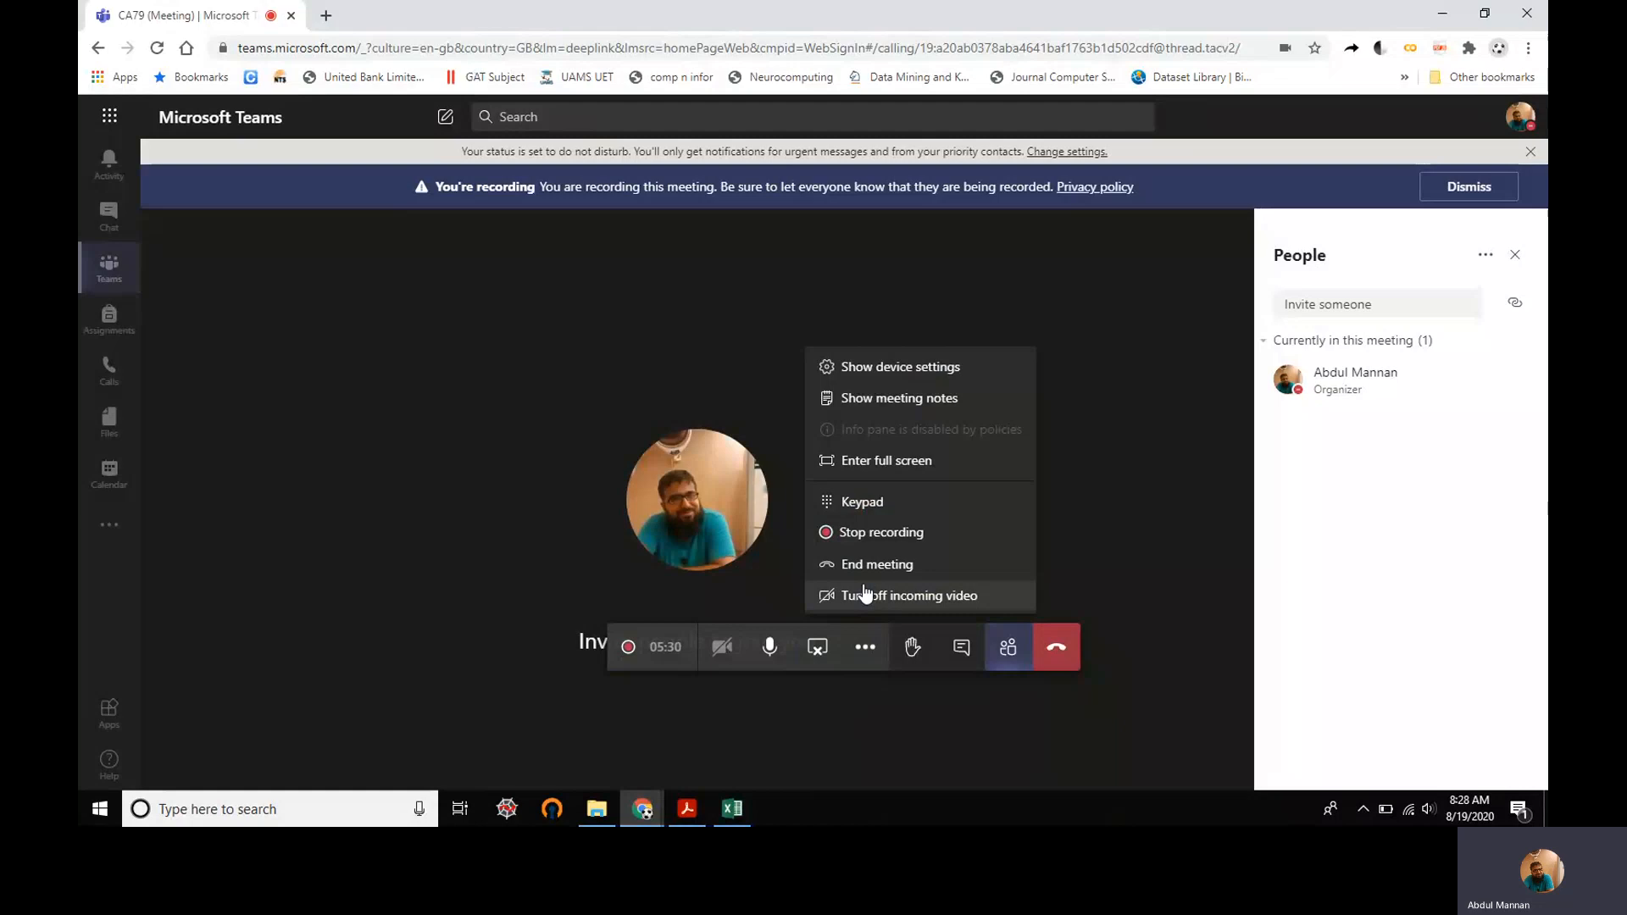
{"action": "left_click", "coordinate": [914, 535]}
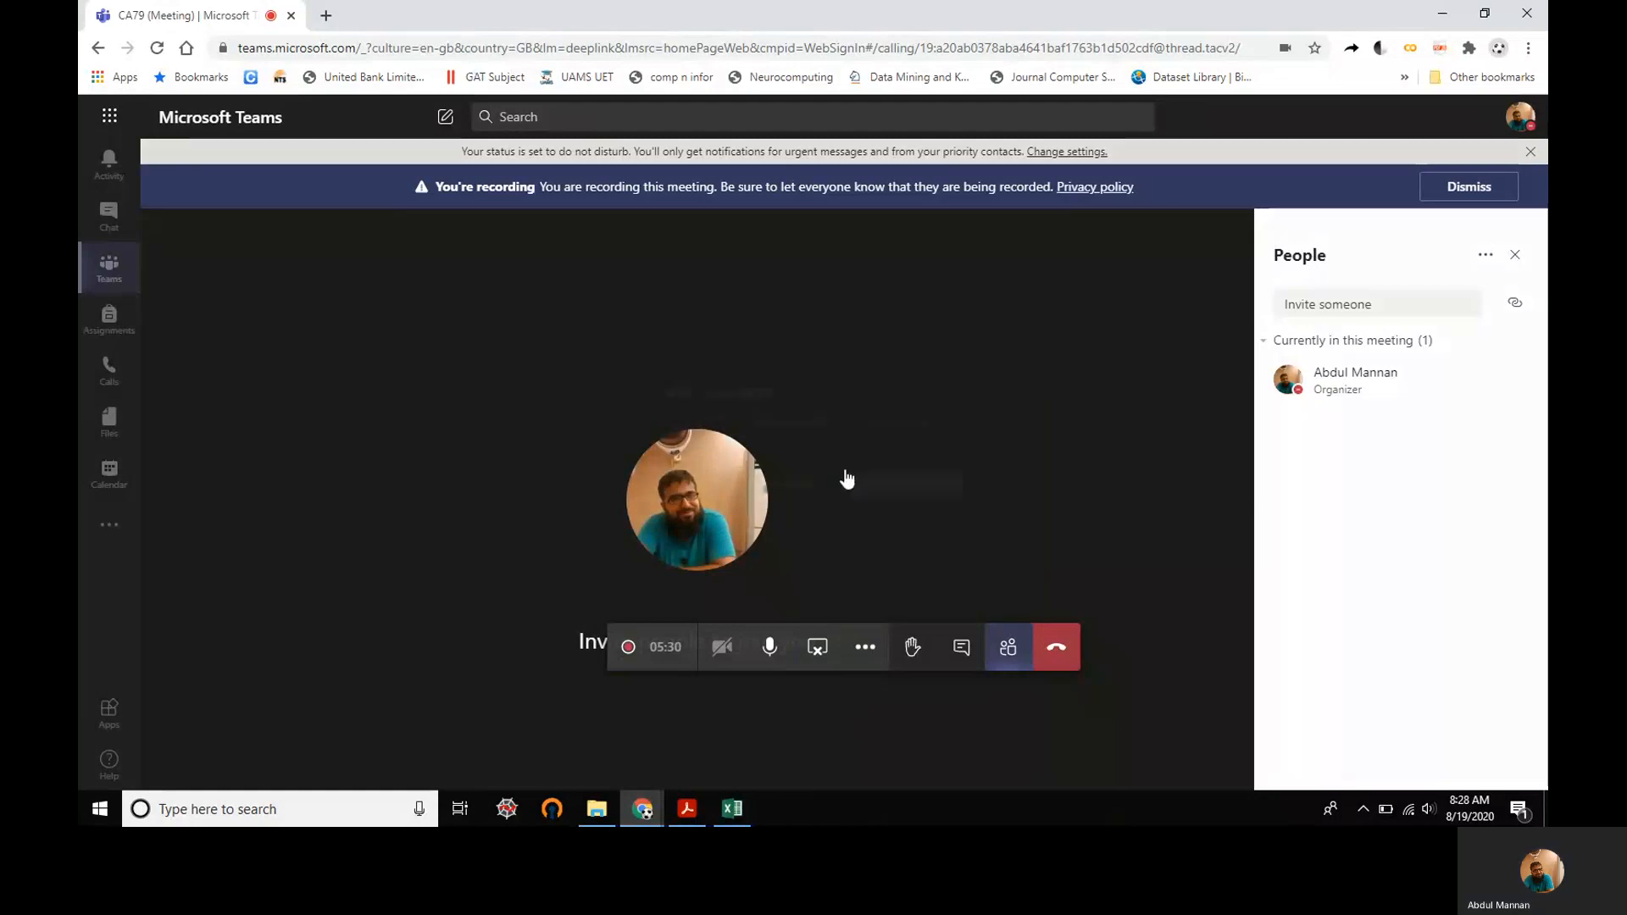